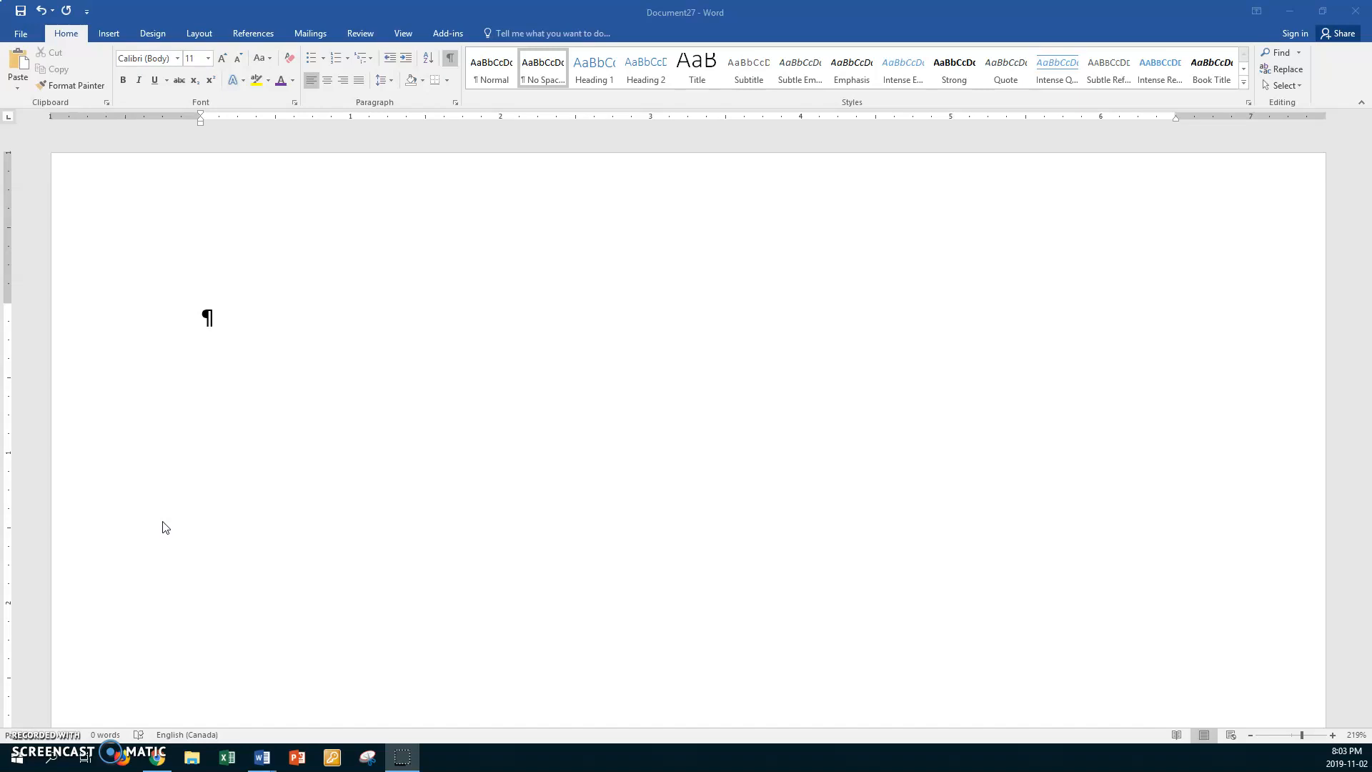
- Start inserting text from a file and browse to CLASSES V Drive > ICT > Teaching Documents ICTA on the data (D:) drive
{"action": "left_click", "coordinate": [114, 33]}
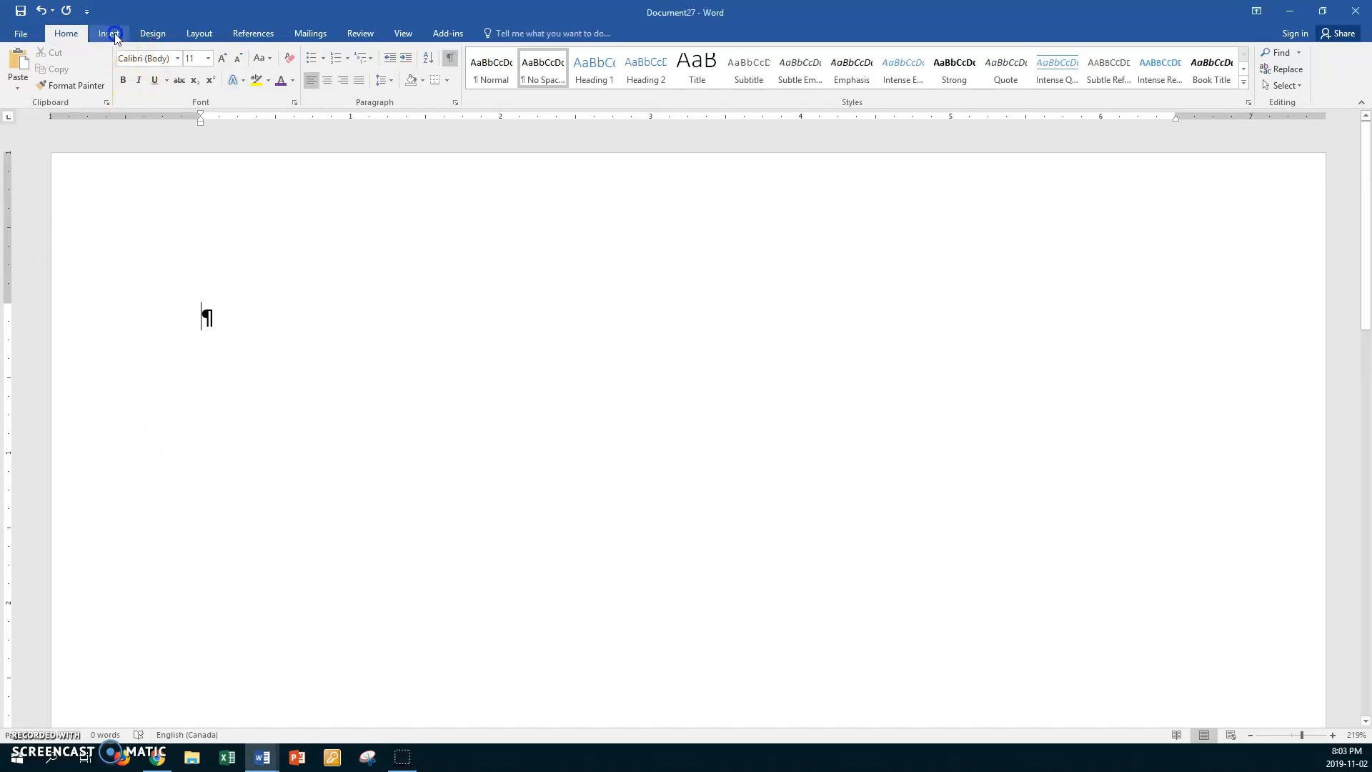
{"action": "left_click", "coordinate": [115, 33]}
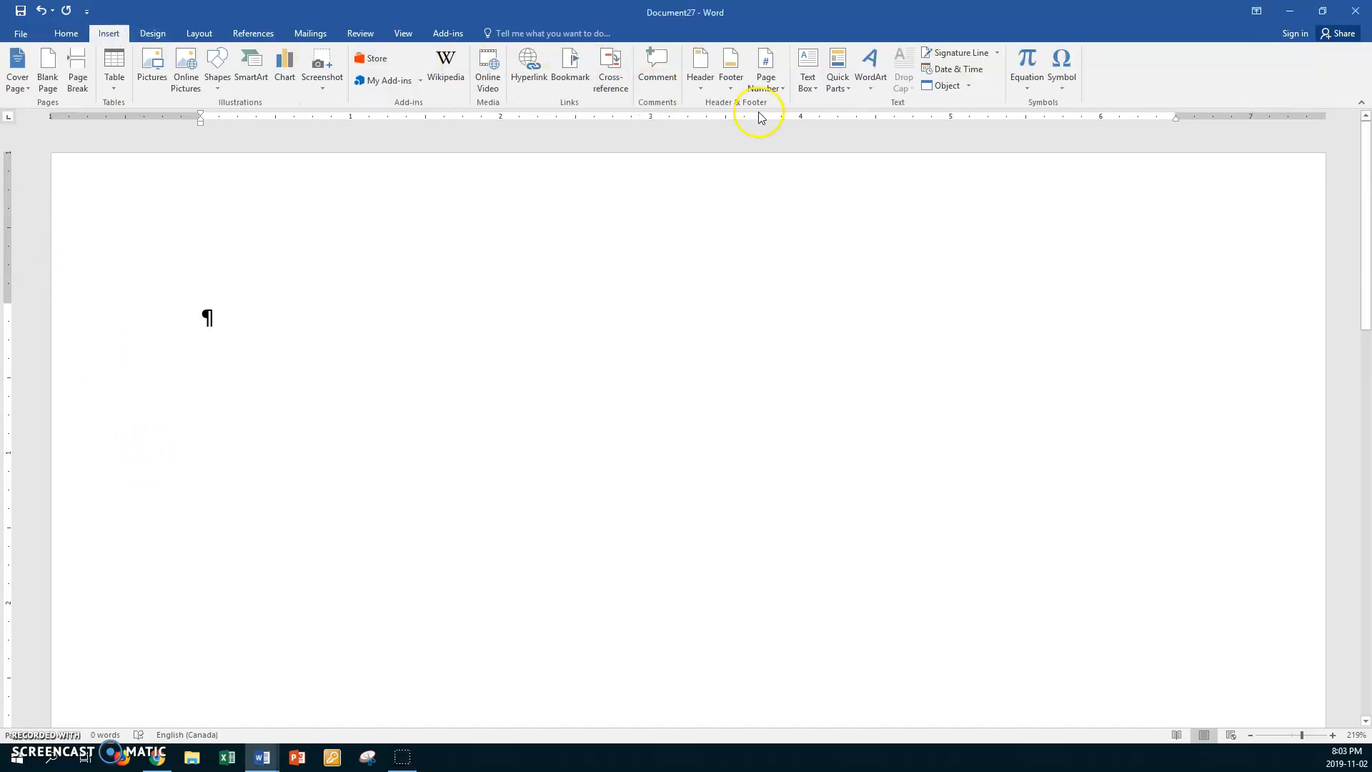
{"action": "left_click", "coordinate": [969, 86]}
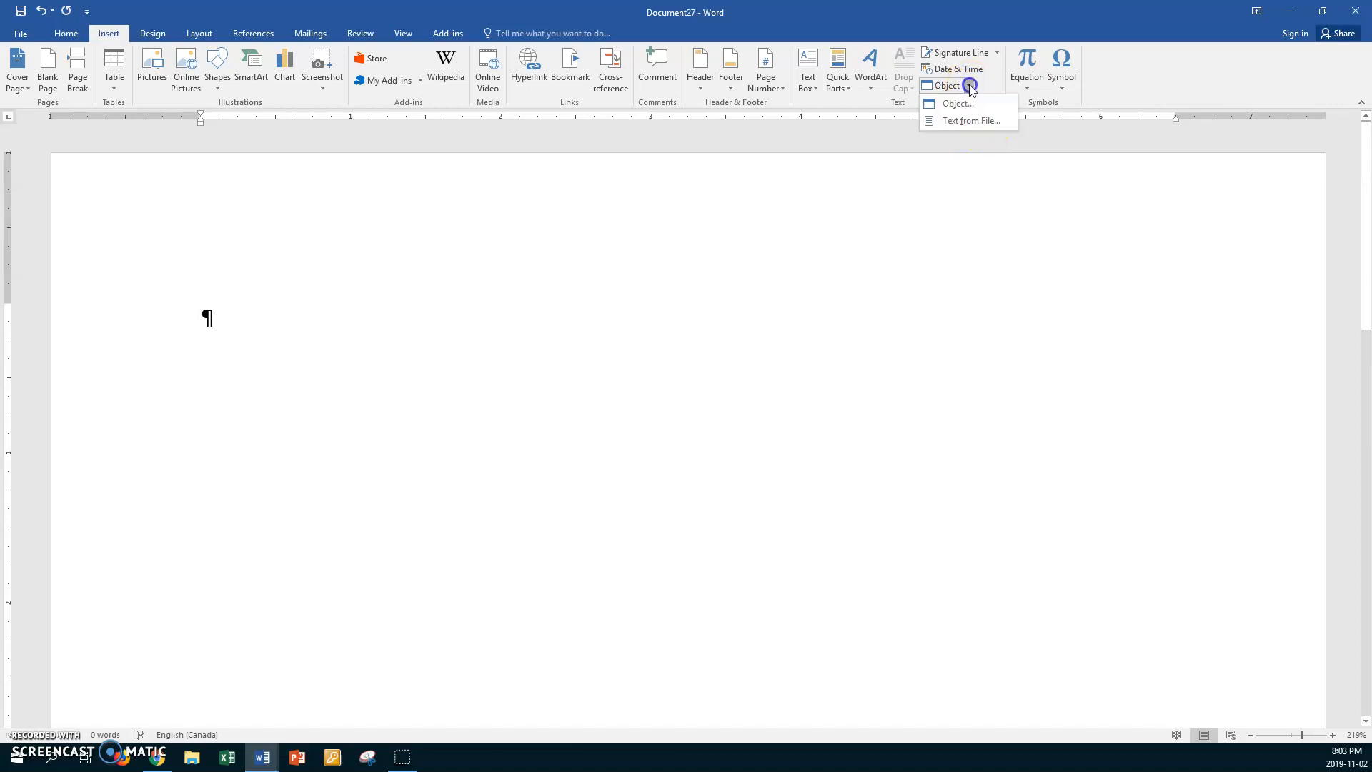
{"action": "left_click", "coordinate": [976, 120]}
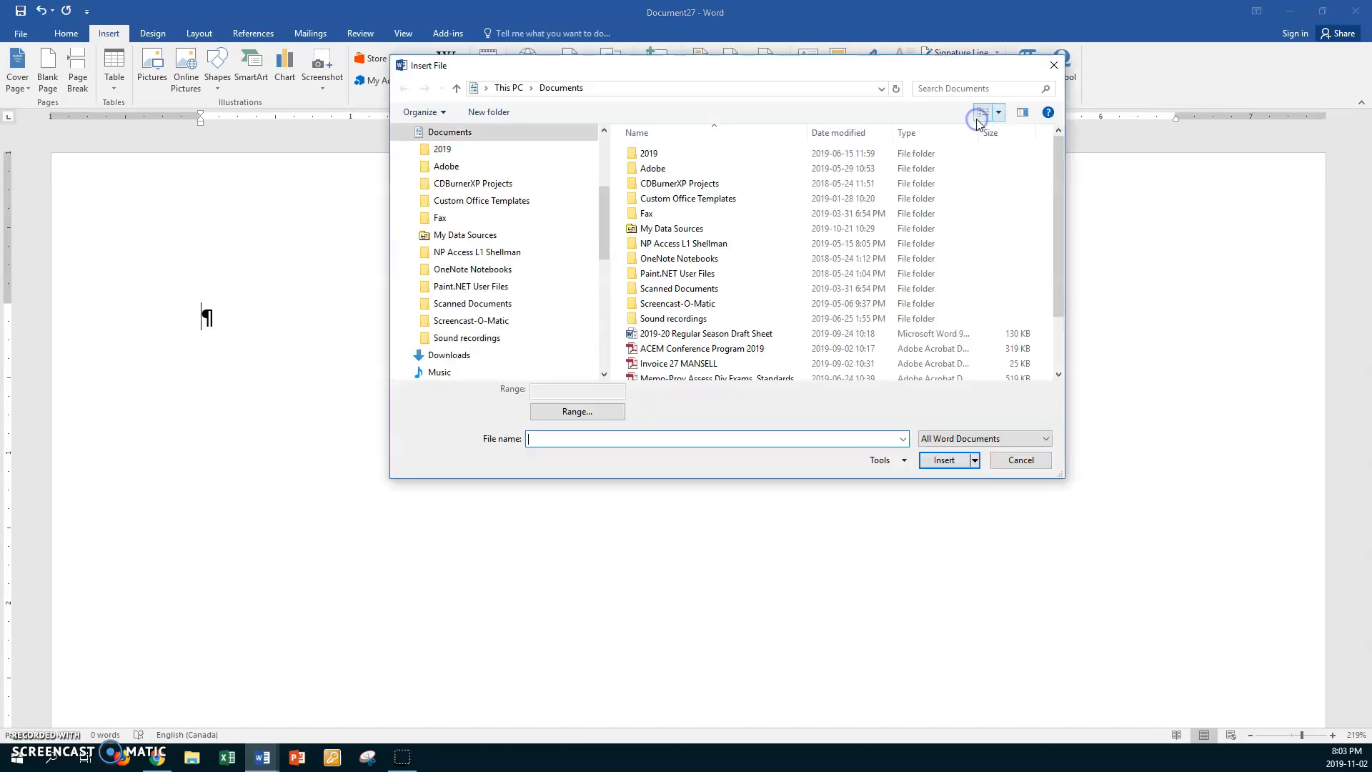
{"action": "left_click_drag", "start_coordinate": [599, 239], "coordinate": [599, 276]}
{"action": "left_click", "coordinate": [440, 323]}
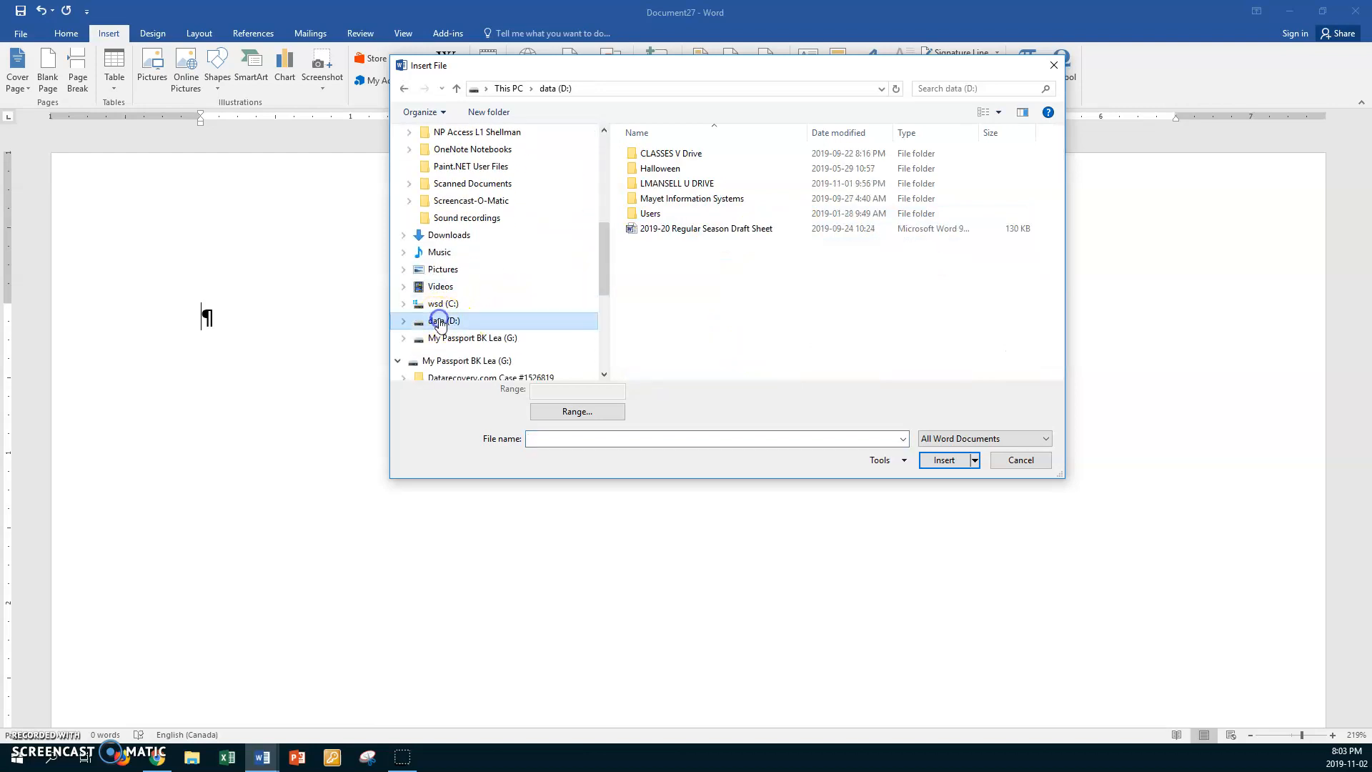
{"action": "left_click", "coordinate": [635, 156]}
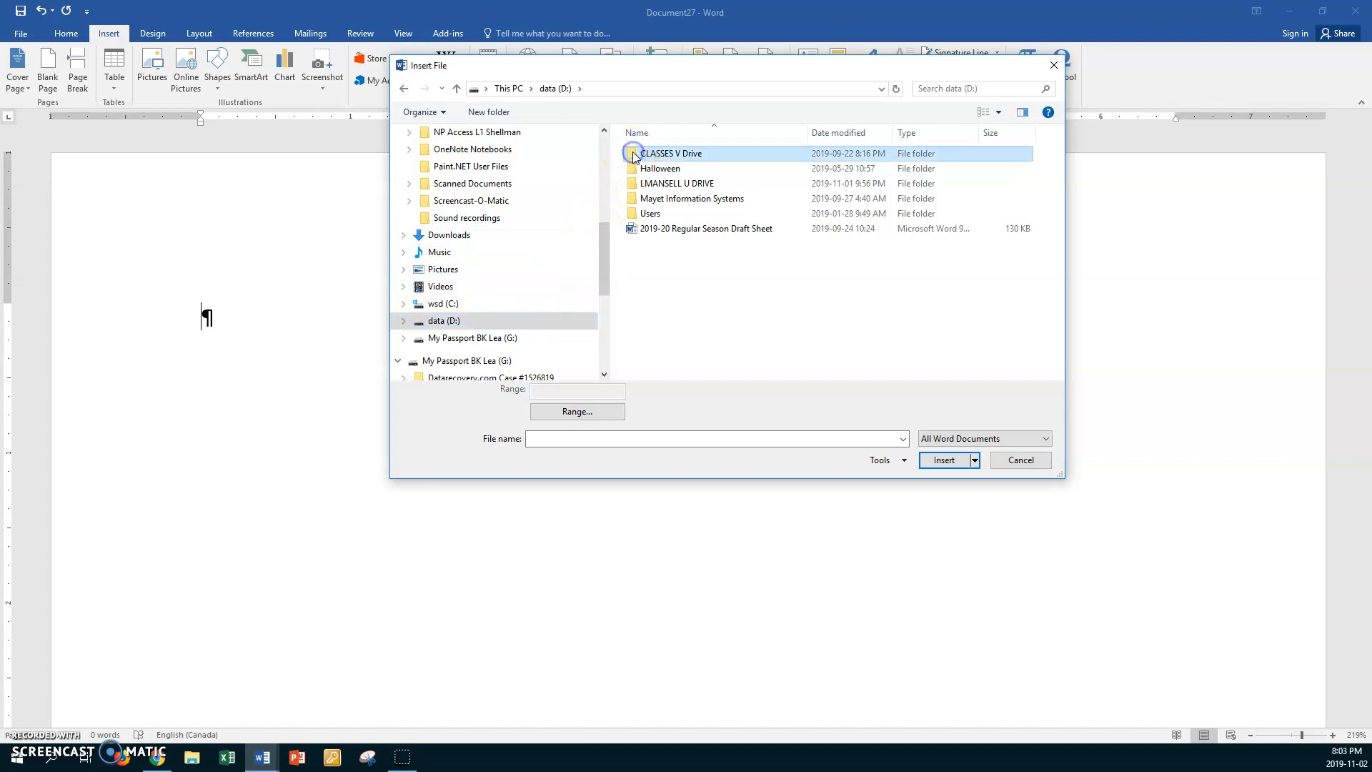
{"action": "double_click", "coordinate": [635, 156]}
{"action": "double_click", "coordinate": [632, 169]}
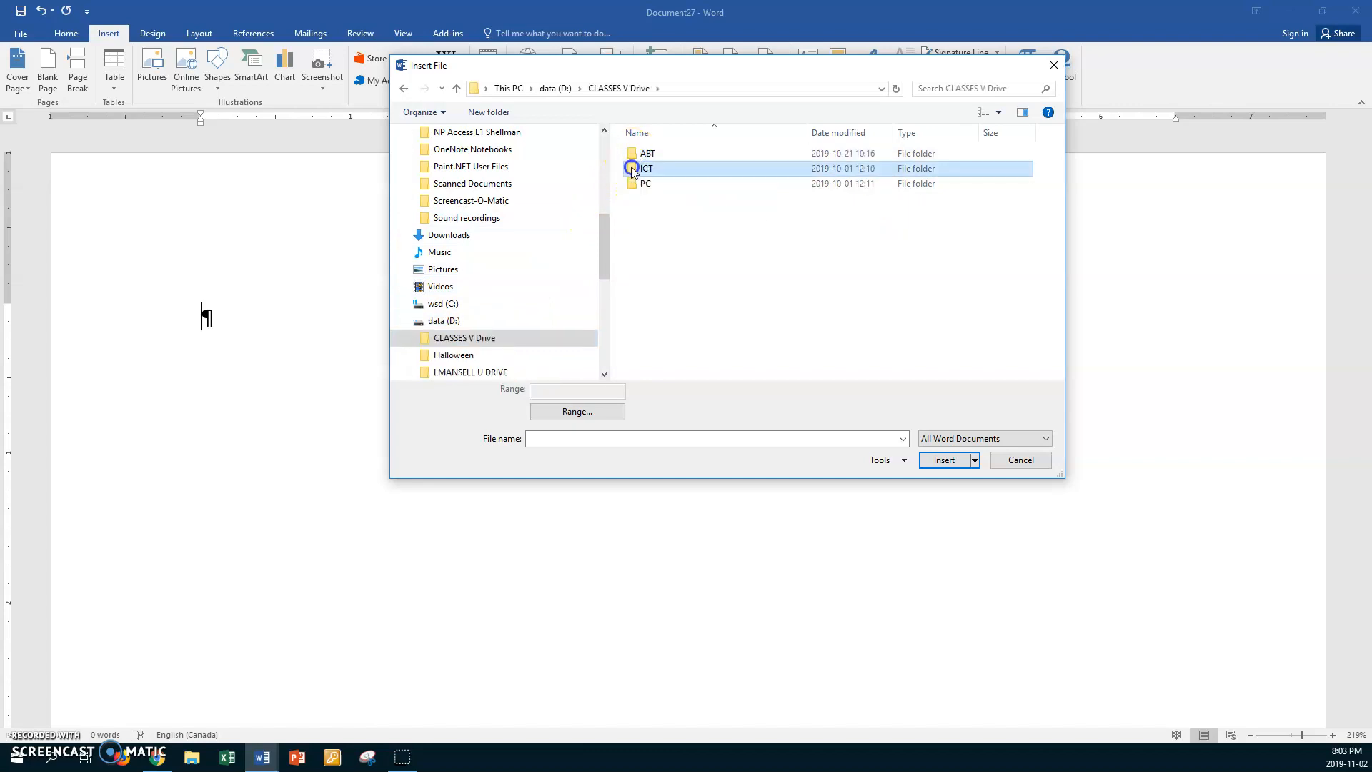
{"action": "double_click", "coordinate": [631, 155]}
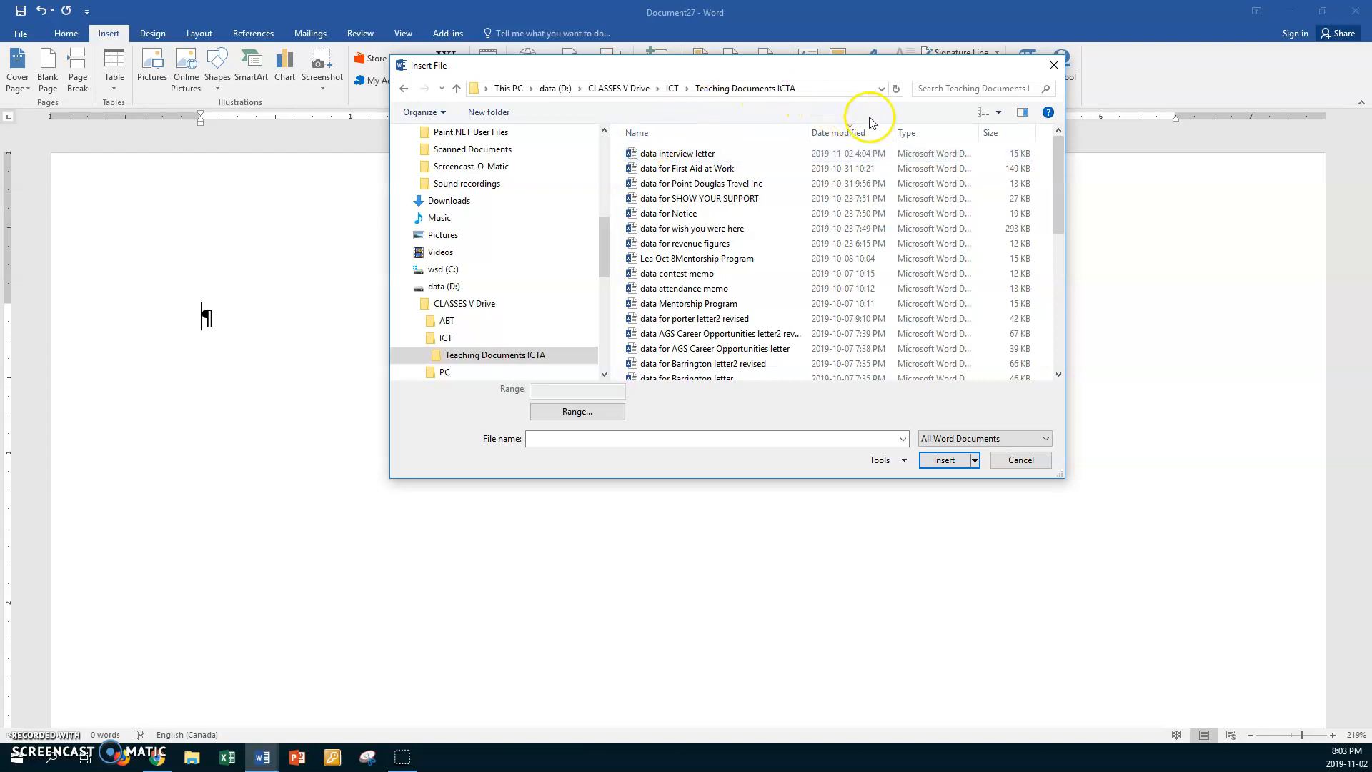
- Search the folder for "resume" and insert the text of the file "data for Resume Styles" into the blank document
{"action": "left_click", "coordinate": [929, 89]}
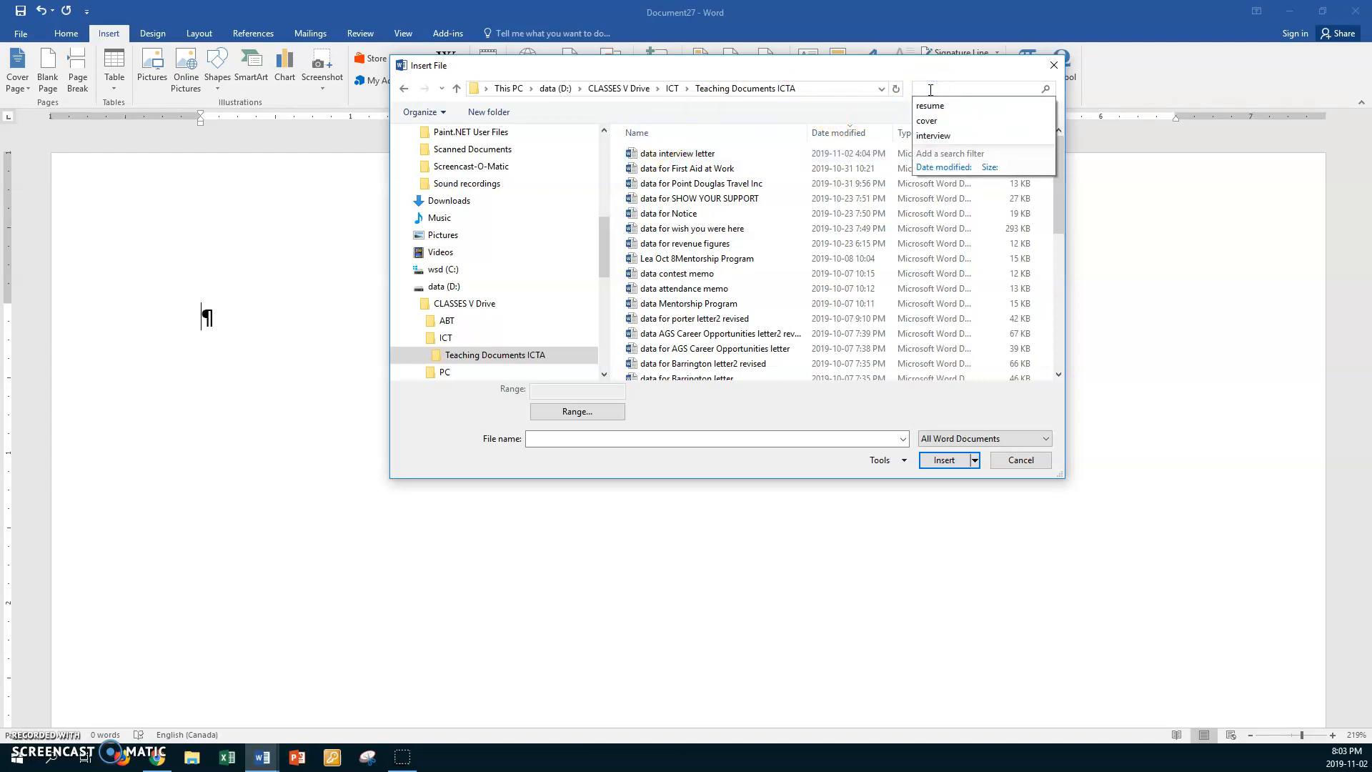
{"action": "type", "text": "res"}
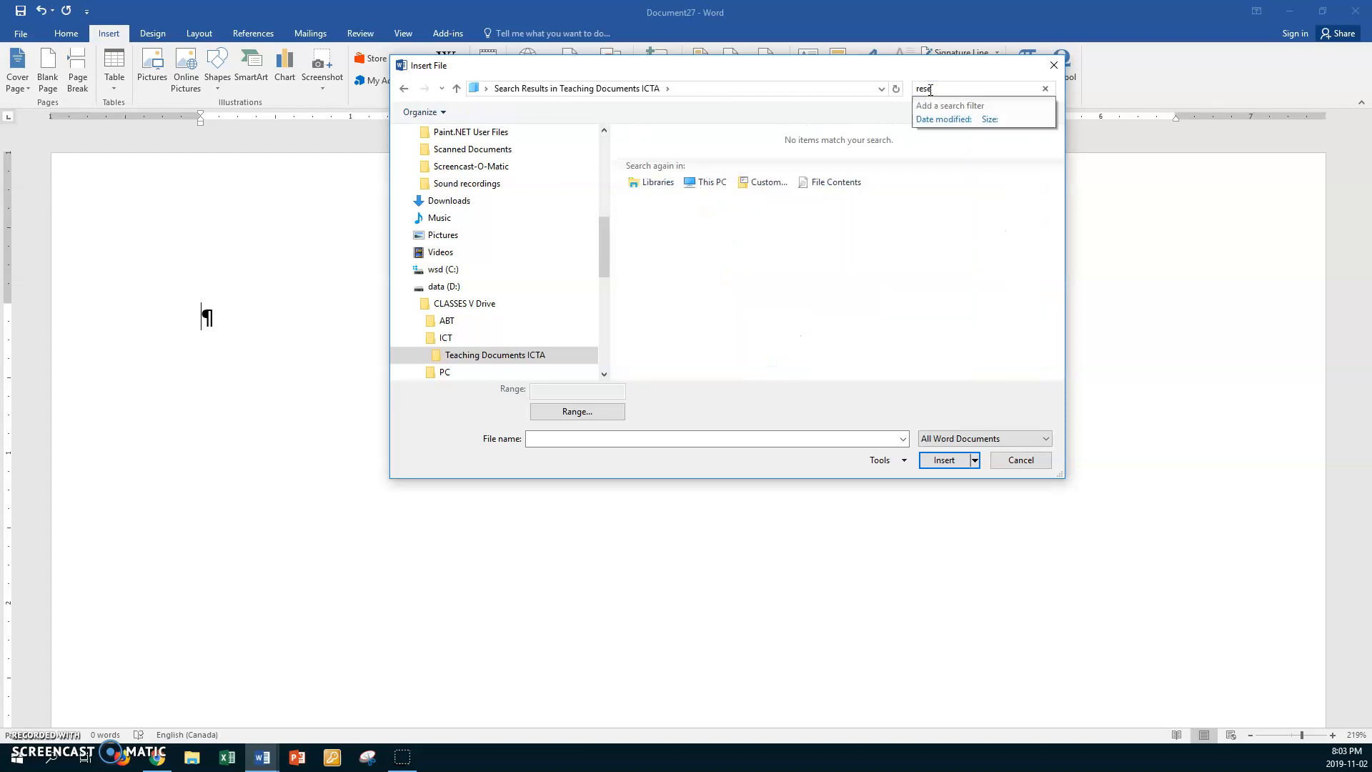
{"action": "type", "text": "ume"}
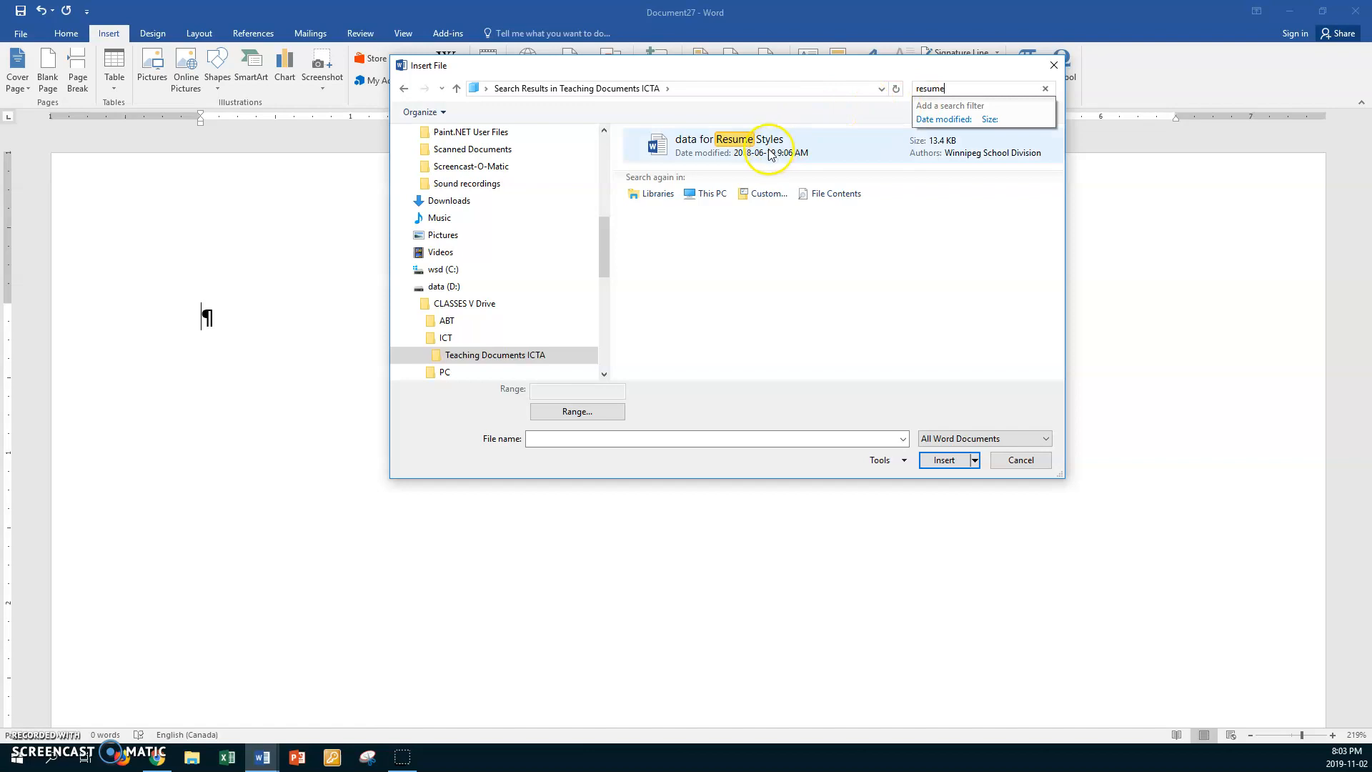
{"action": "double_click", "coordinate": [658, 147]}
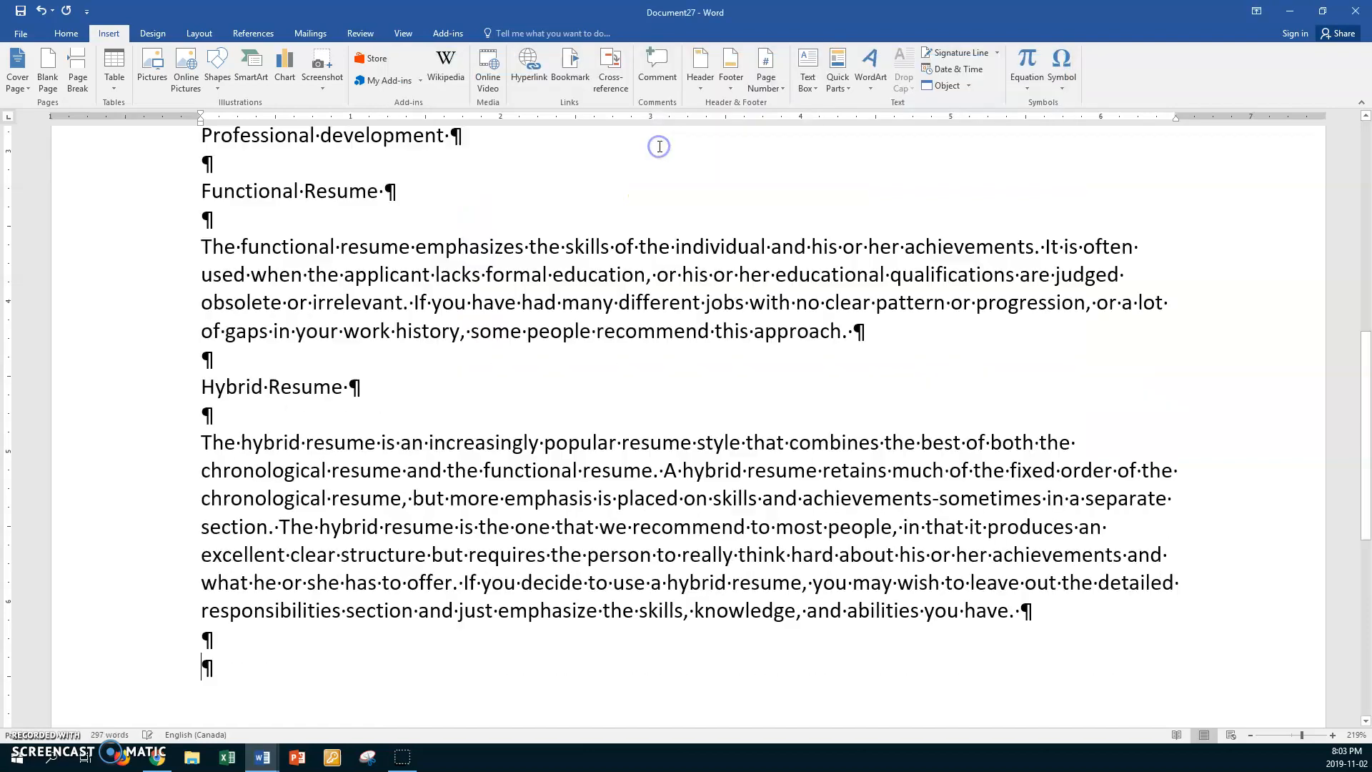
{"action": "scroll", "coordinate": [603, 286], "scroll_direction": "up", "scroll_amount": 8}
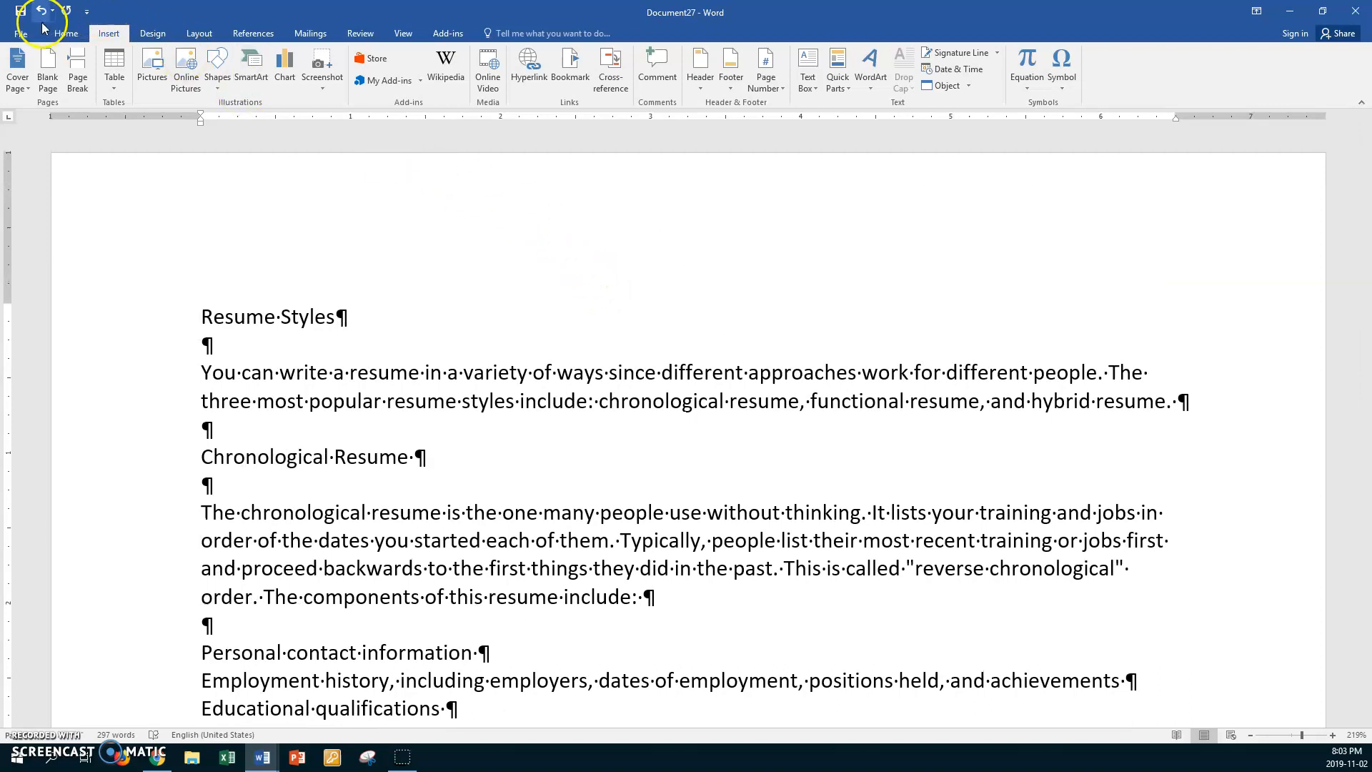
- Save the document in the ICTB Tables folder, adding the student's first name and "Nov 2" before "Resume Styles" in the file name
{"action": "left_click", "coordinate": [21, 35]}
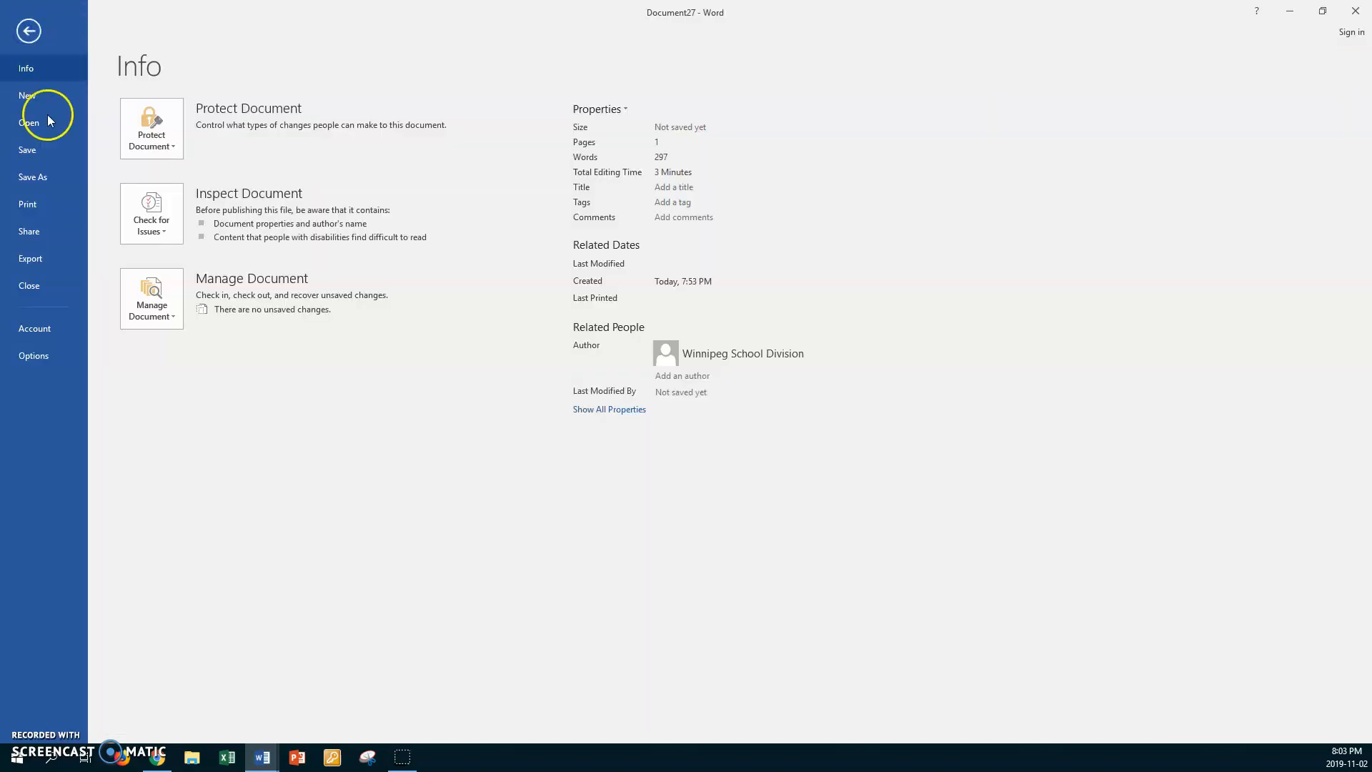
{"action": "left_click", "coordinate": [42, 179]}
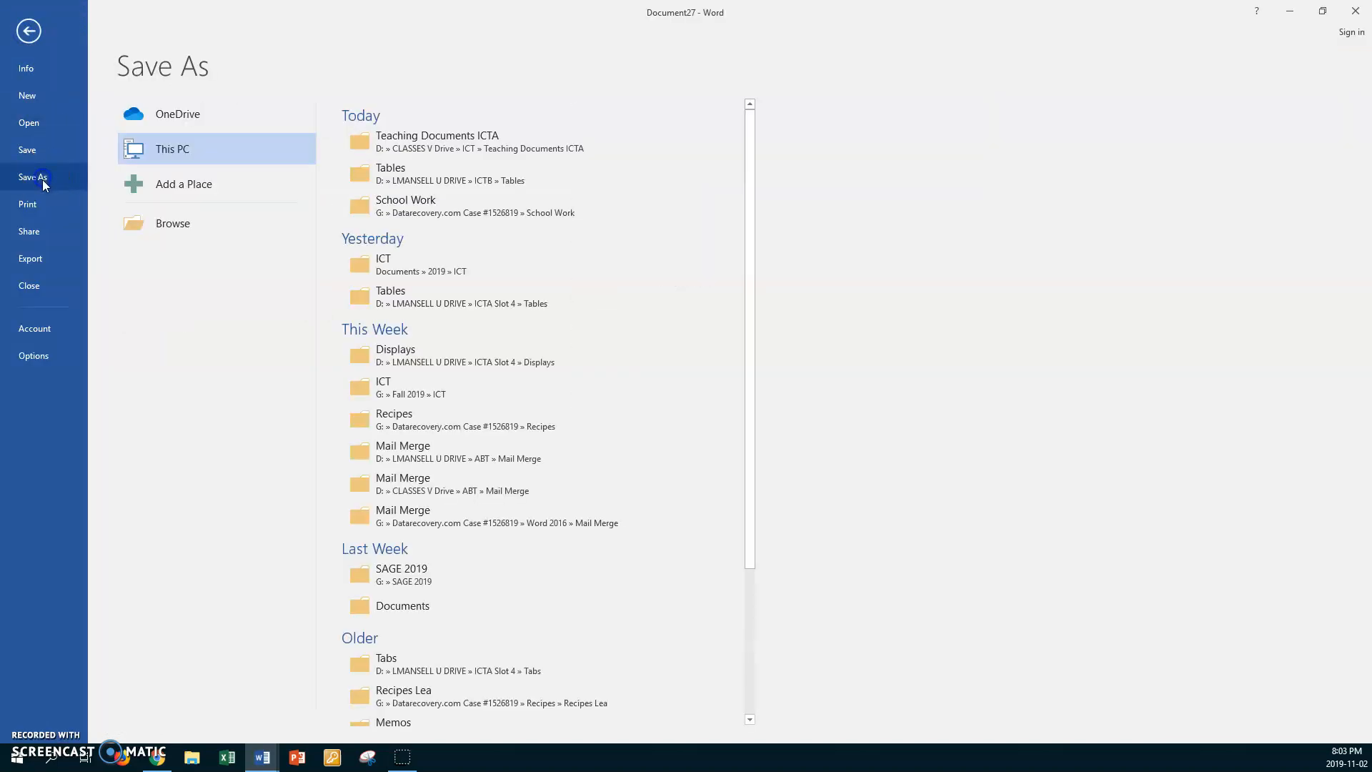
{"action": "left_click", "coordinate": [416, 178]}
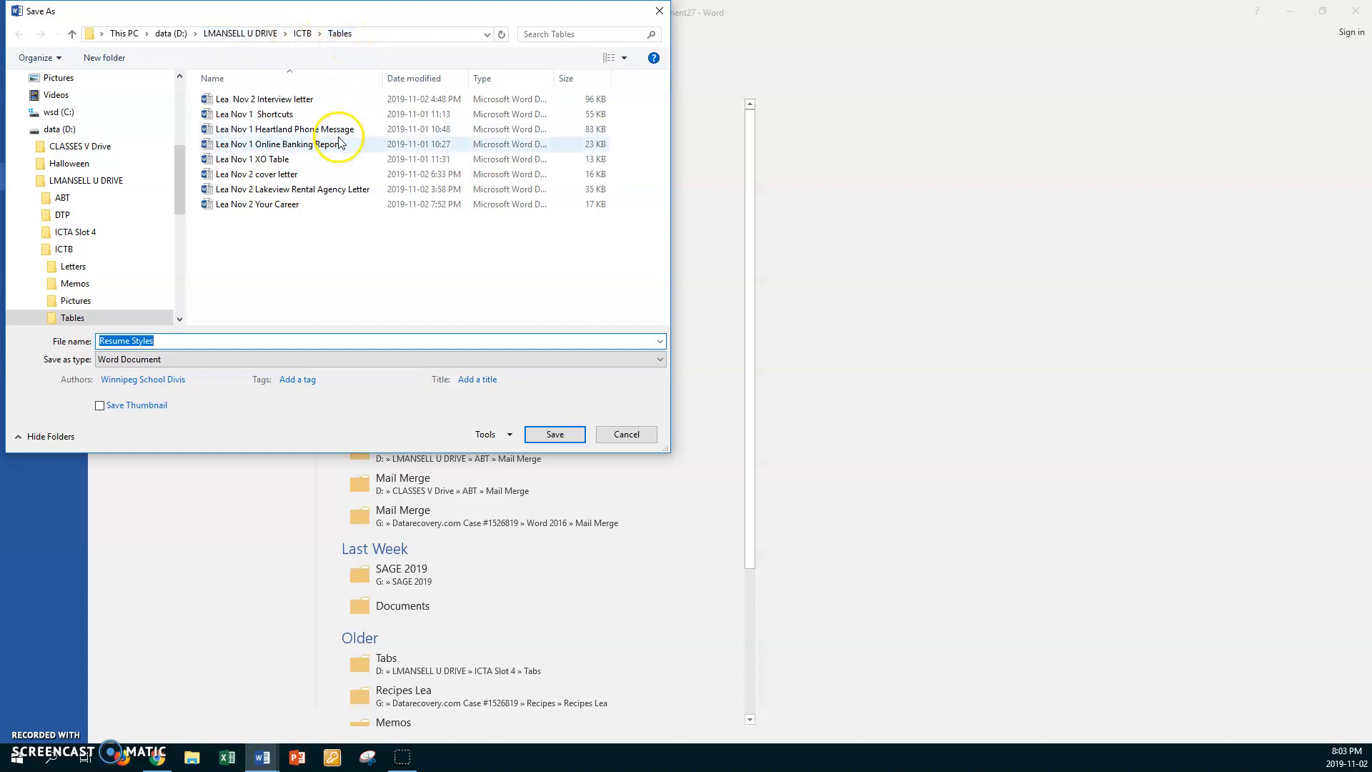
{"action": "left_click", "coordinate": [213, 337]}
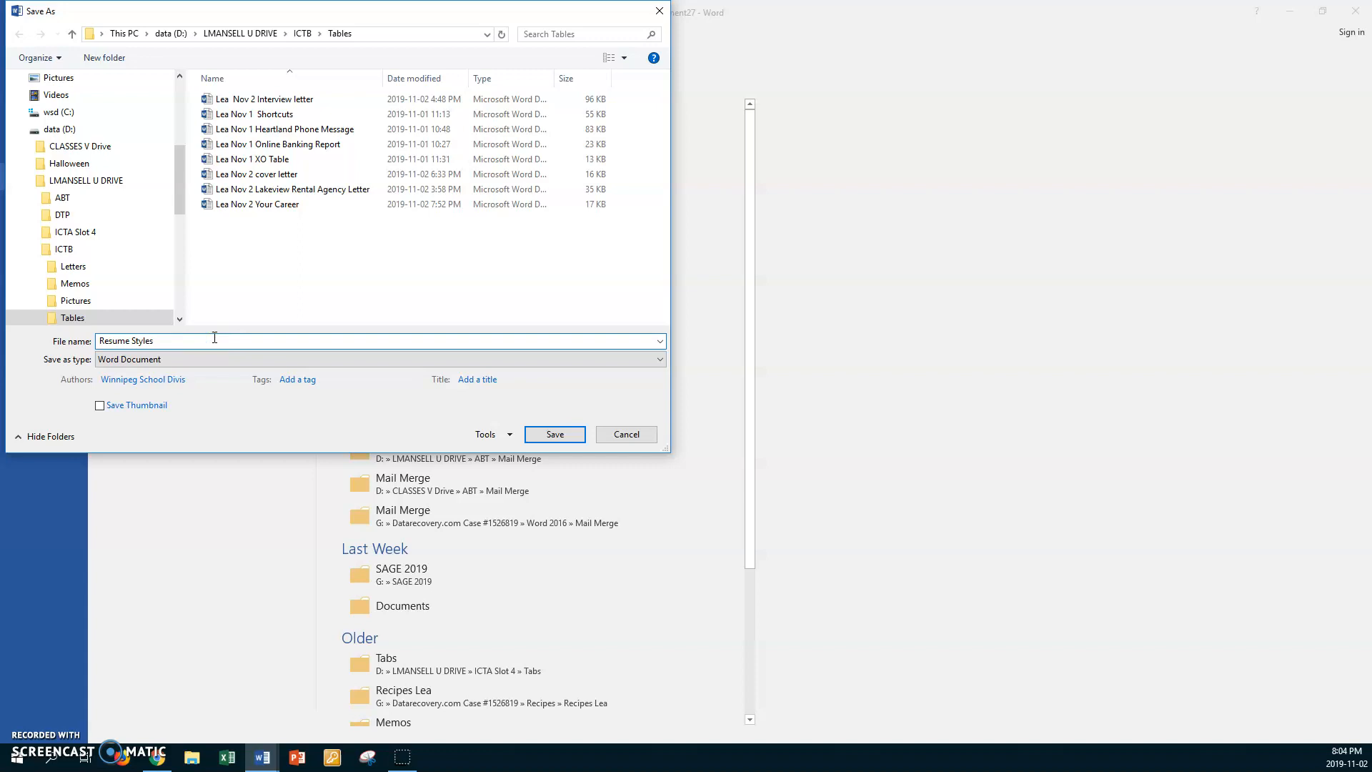
{"action": "type", "text": "Lea Nov 2"}
{"action": "left_click", "coordinate": [571, 437]}
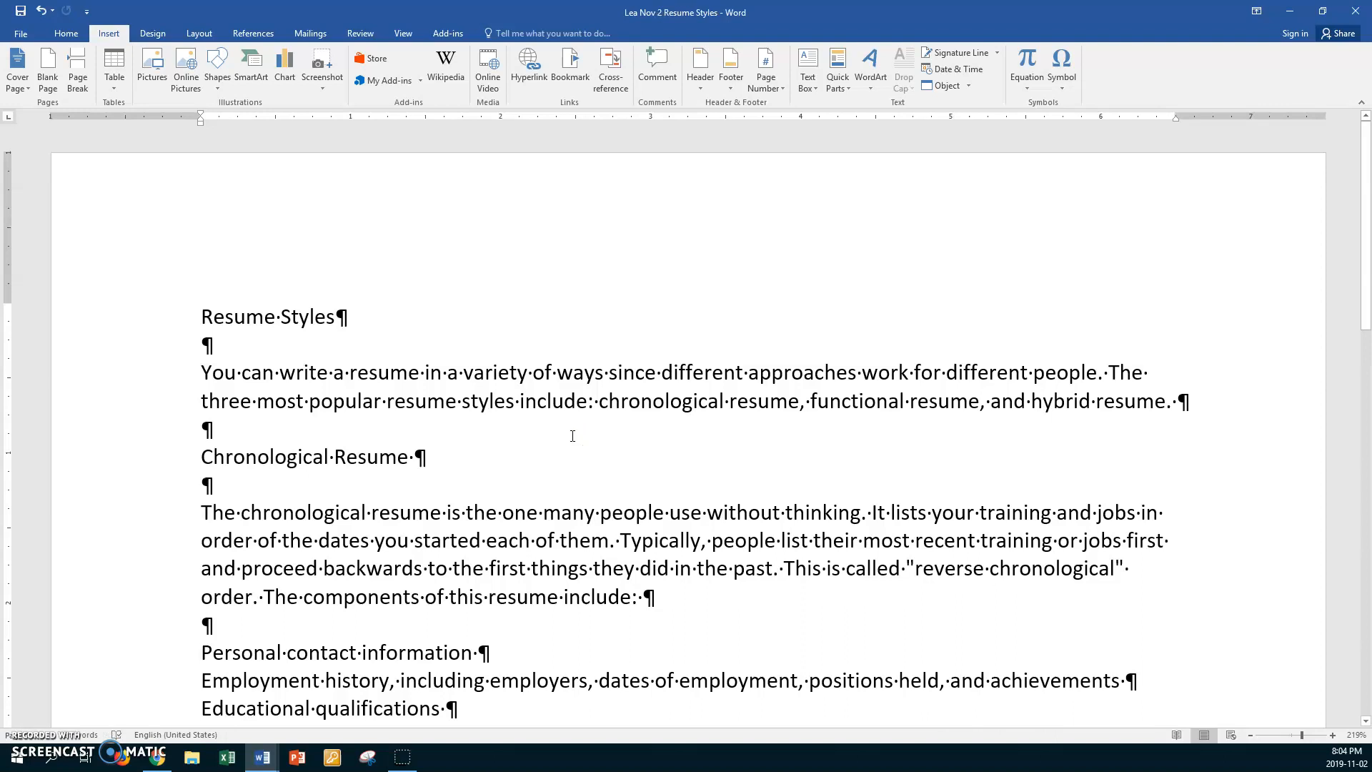
- Make the "Resume Styles" title line bold and italic
{"action": "left_click", "coordinate": [163, 326]}
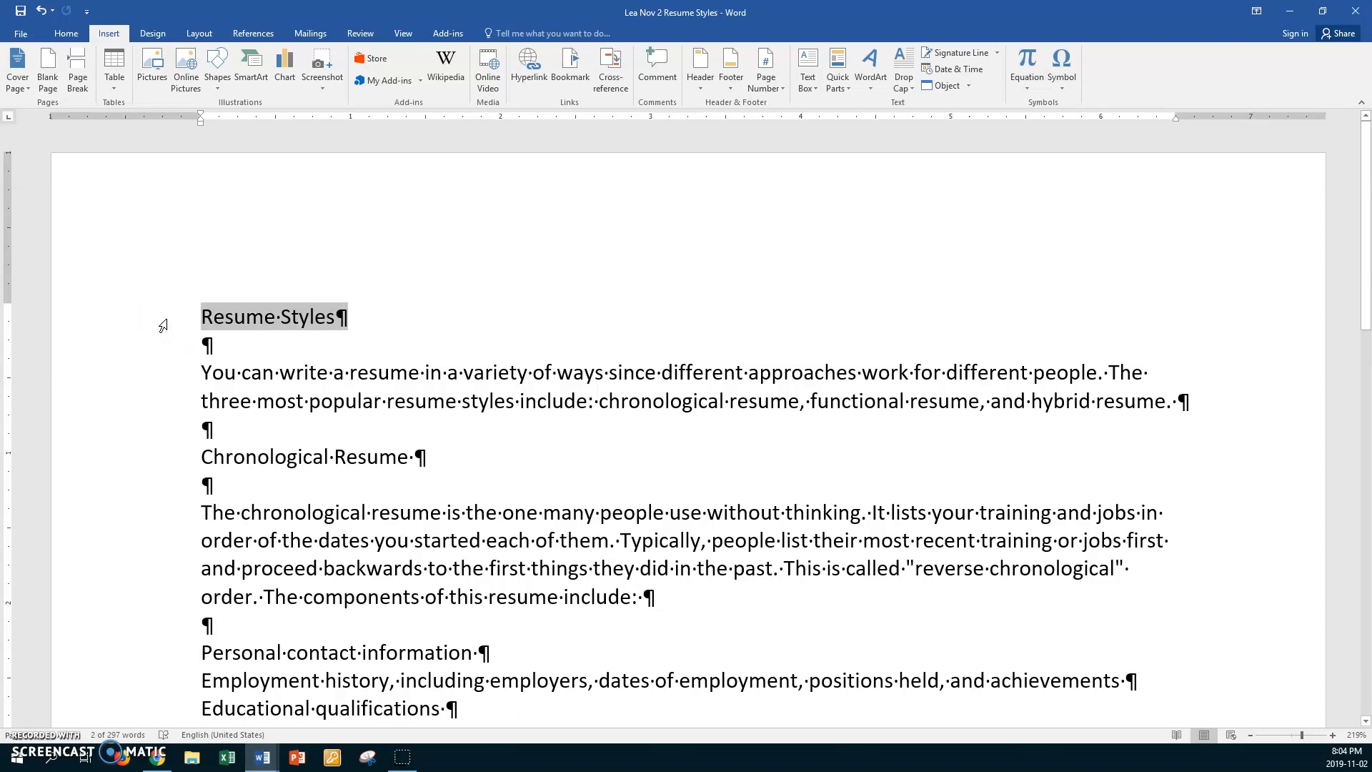
{"action": "key", "text": "ctrl+b"}
{"action": "key", "text": "ctrl+i"}
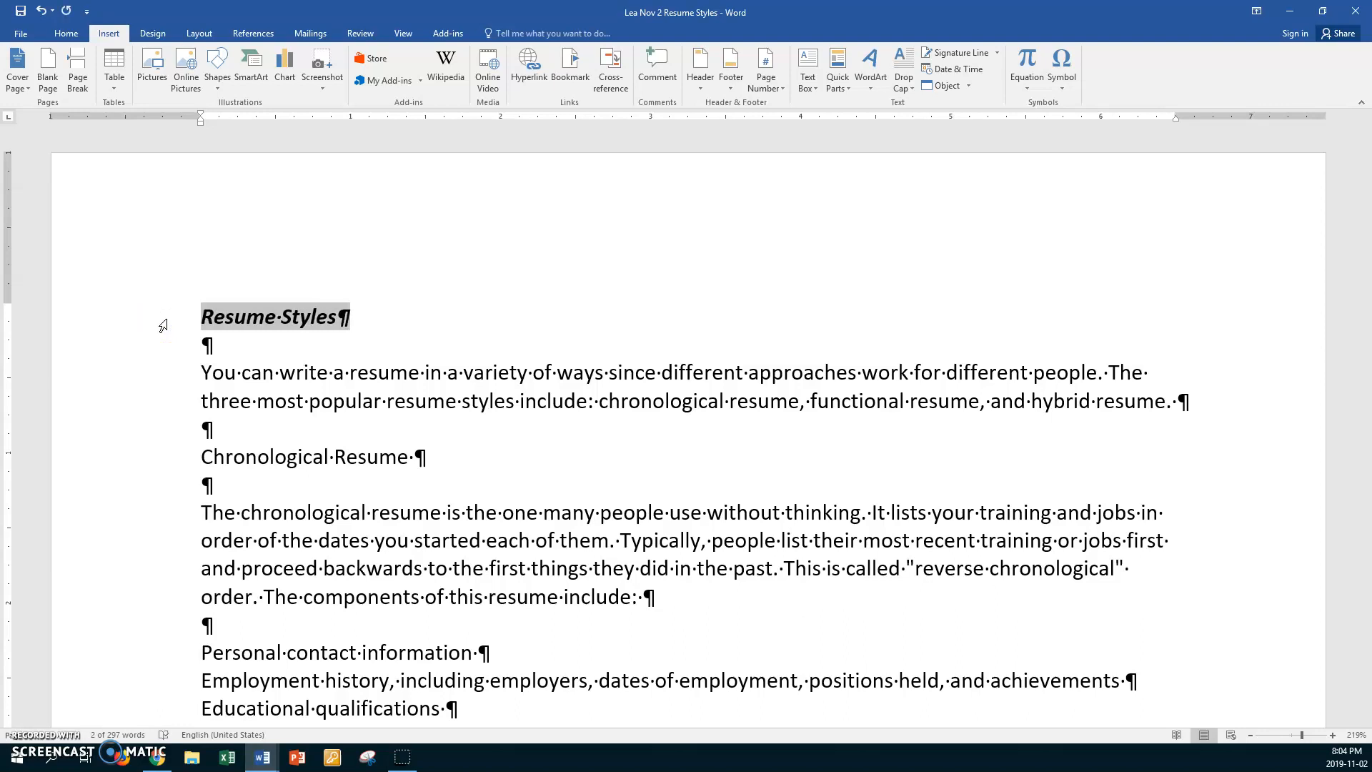
- Apply the Small caps font effect to the "Resume Styles" title, leaving the character spacing at Normal
{"action": "left_click", "coordinate": [67, 32]}
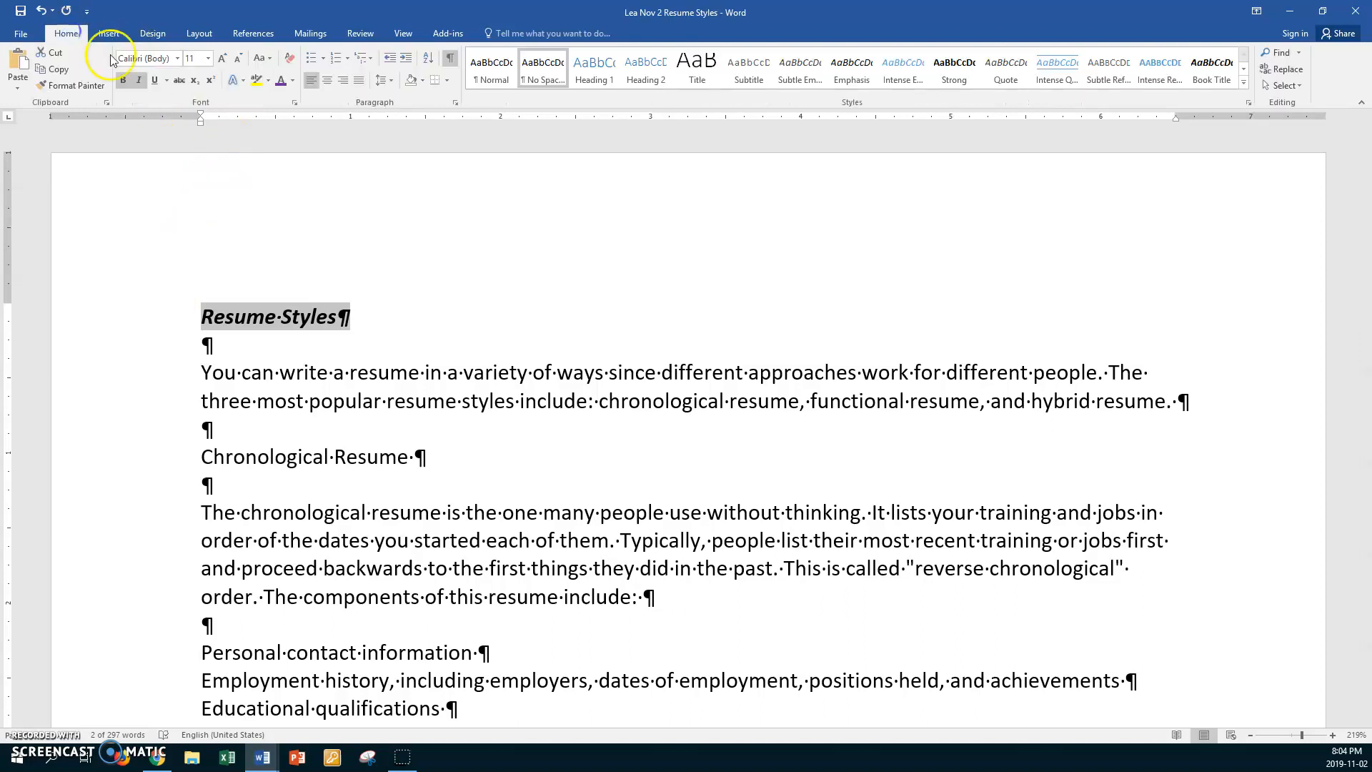
{"action": "left_click", "coordinate": [296, 101]}
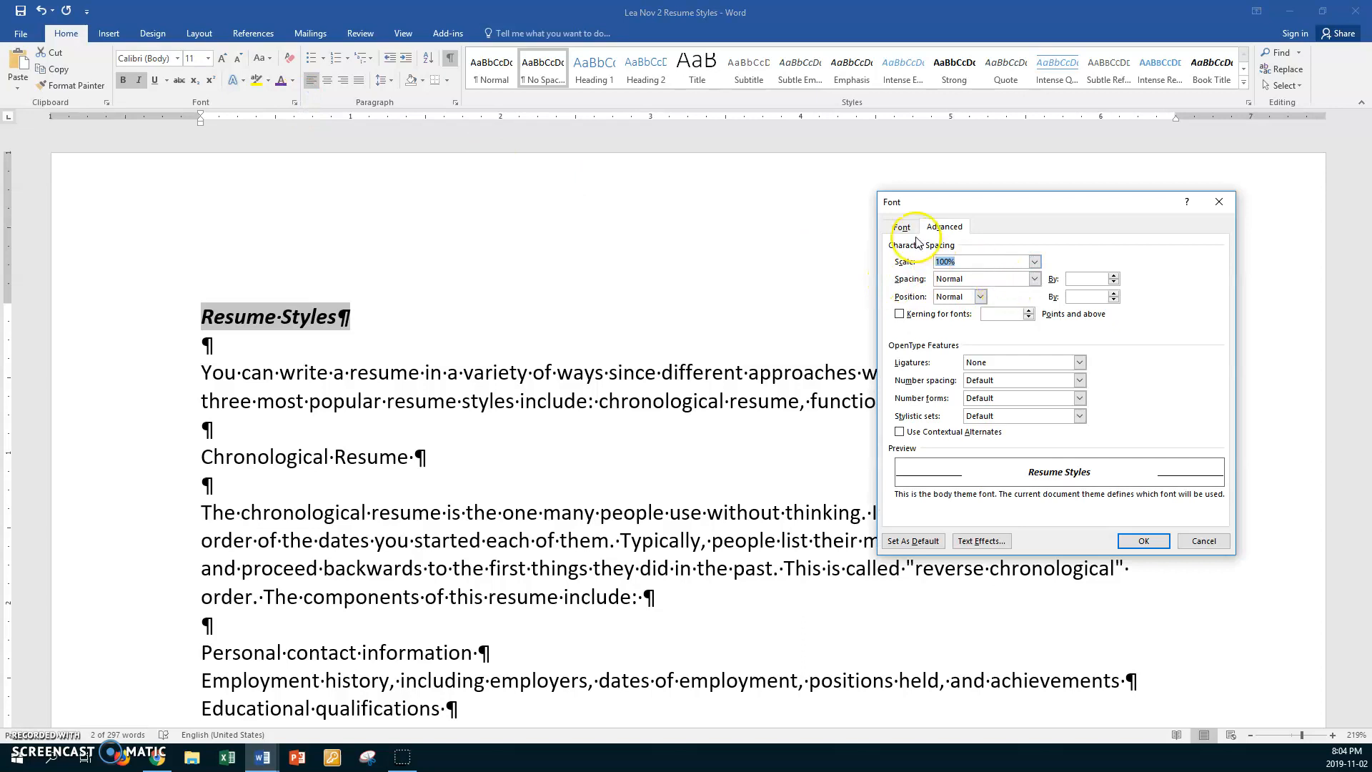
{"action": "left_click", "coordinate": [903, 227]}
{"action": "left_click", "coordinate": [1124, 390]}
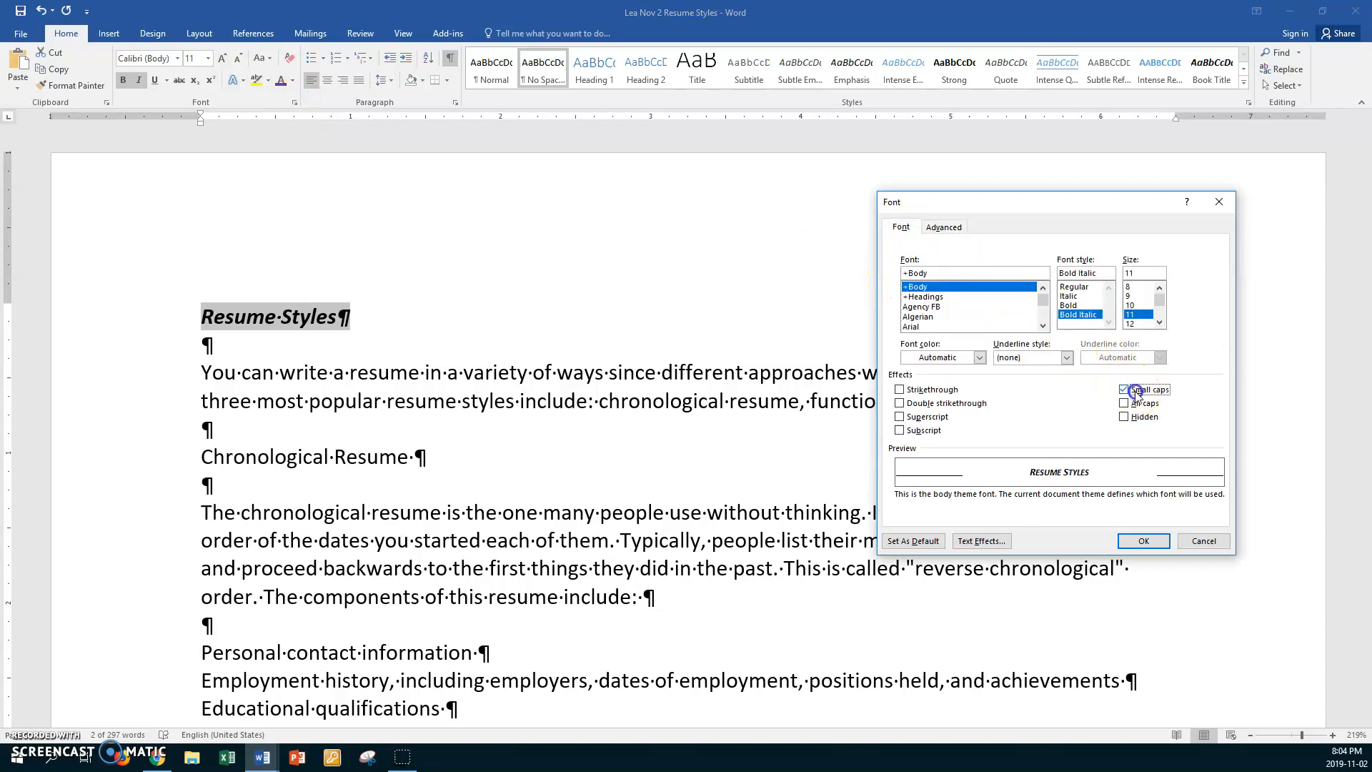
{"action": "left_click", "coordinate": [945, 227]}
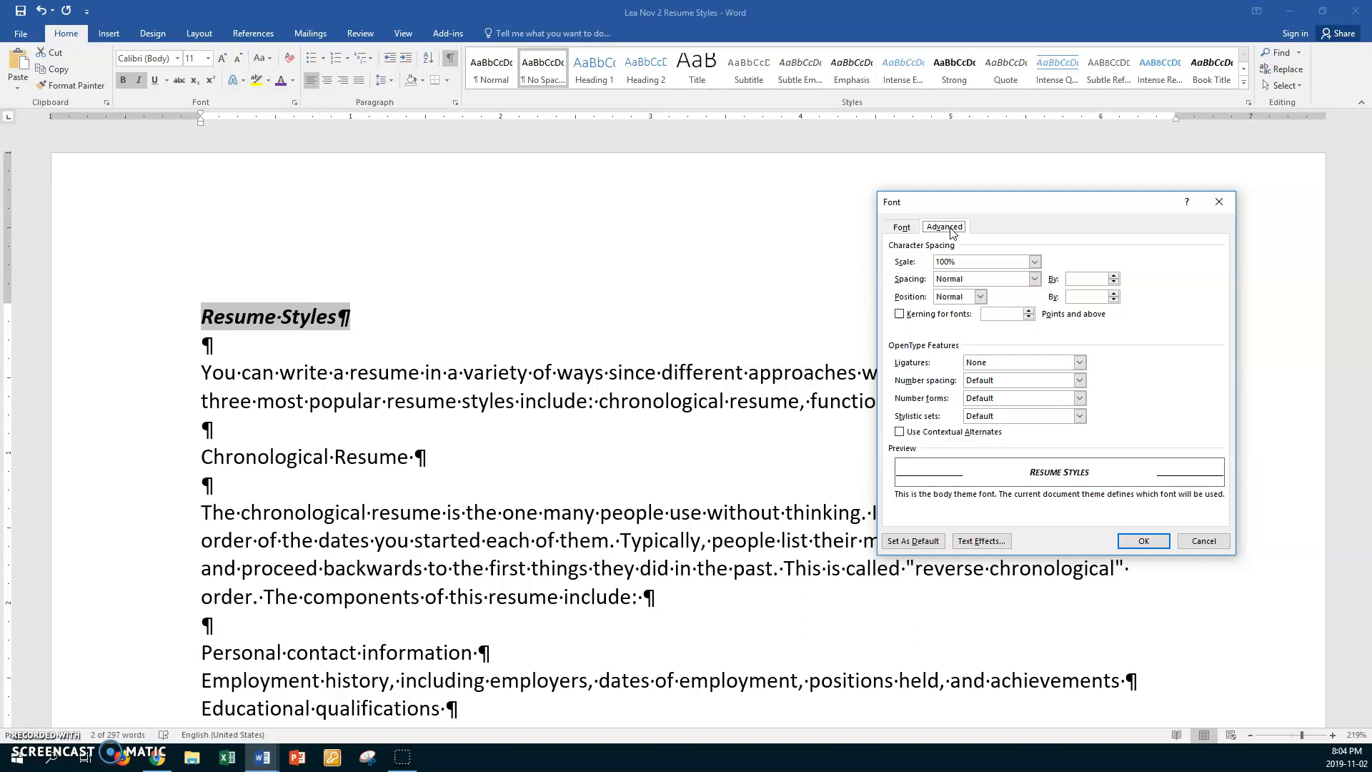
{"action": "left_click", "coordinate": [1144, 541]}
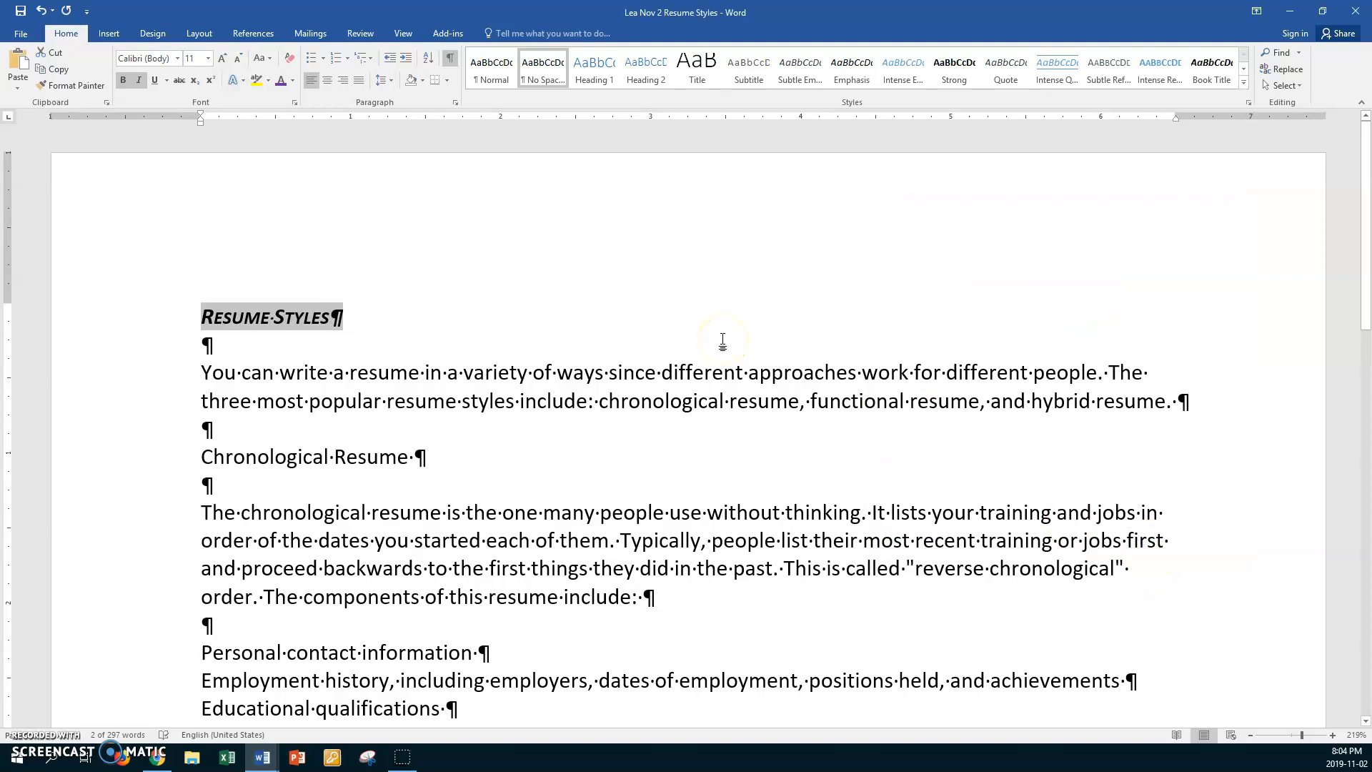
- Enlarge the "Resume Styles" title to 16 pt and colour its text purple
{"action": "key", "text": "ctrl+shift+period"}
{"action": "key", "text": "ctrl+shift+period"}
{"action": "key", "text": "ctrl+shift+period"}
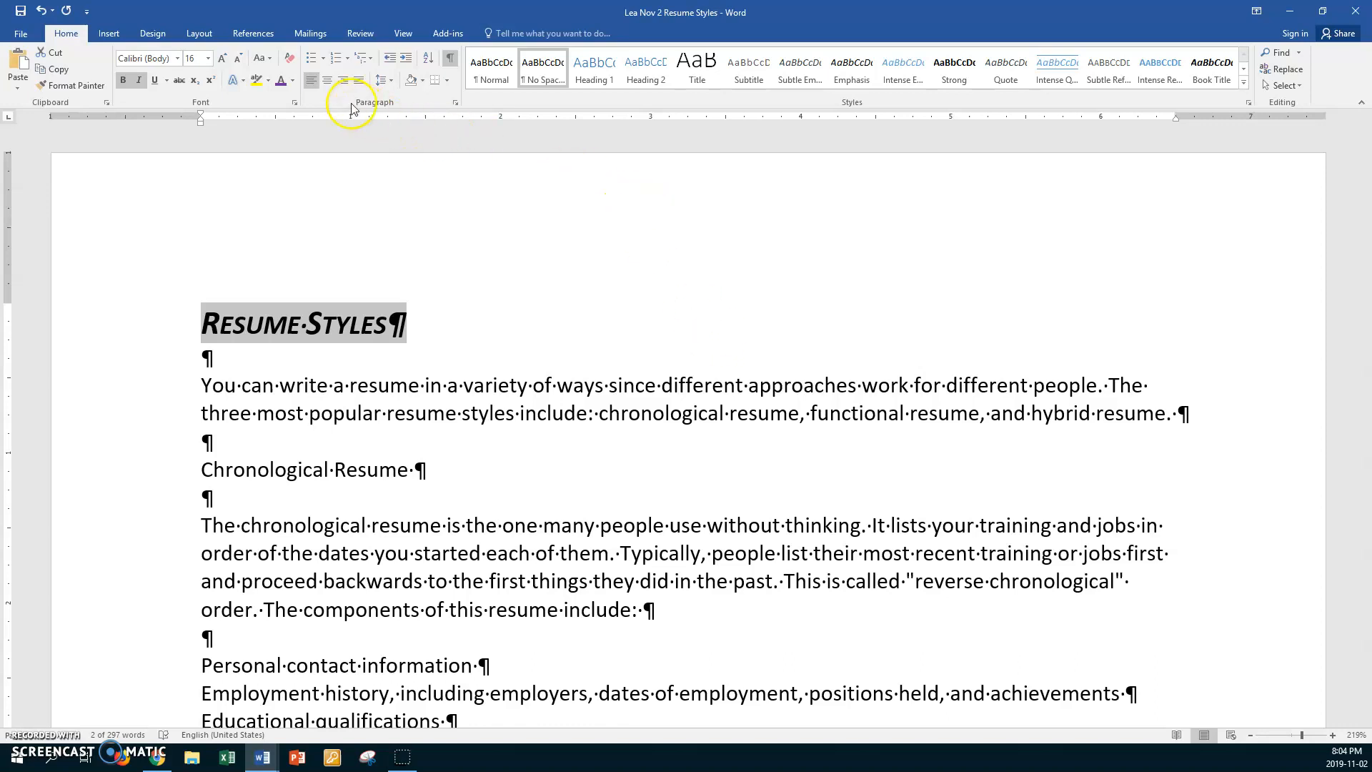
{"action": "left_click", "coordinate": [284, 83]}
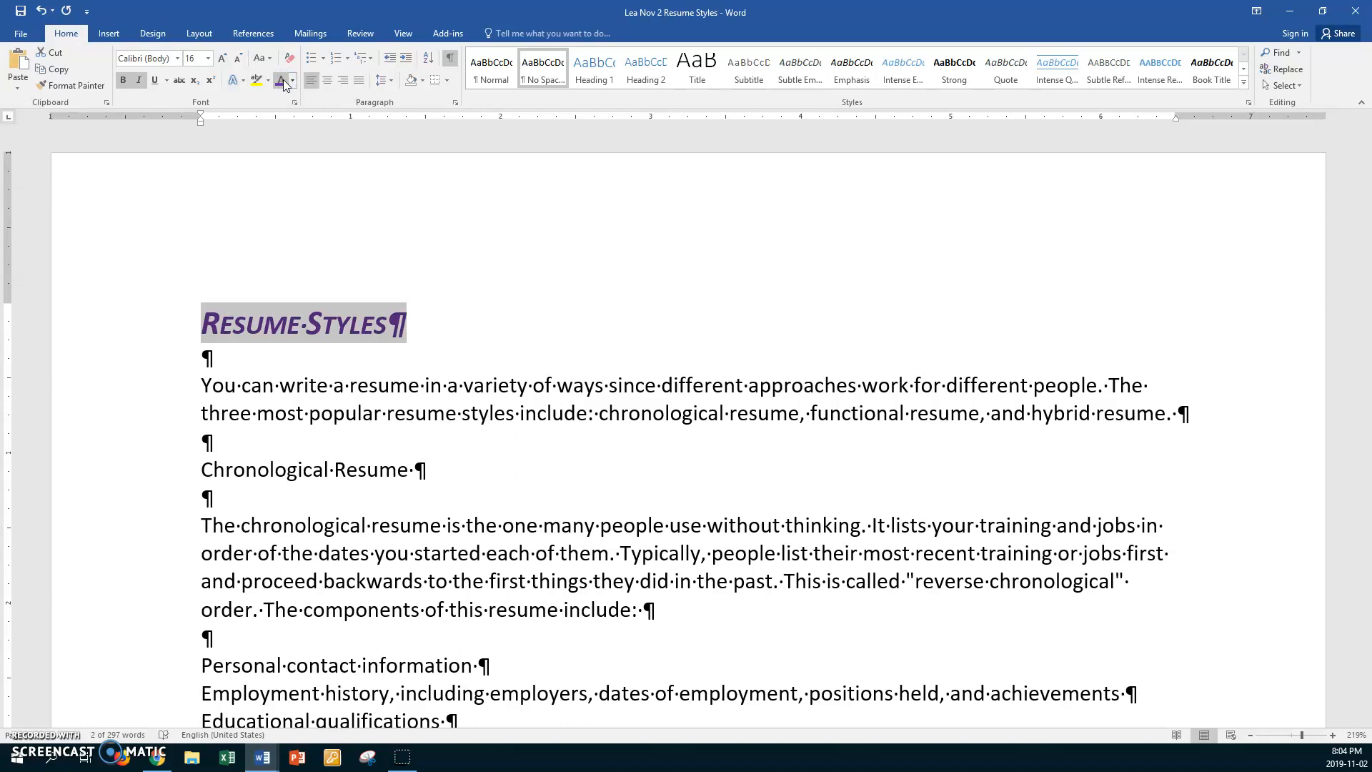
- Set up a paragraph border for the title with a double-line style and a width of 1 ½ pt
{"action": "left_click", "coordinate": [449, 80]}
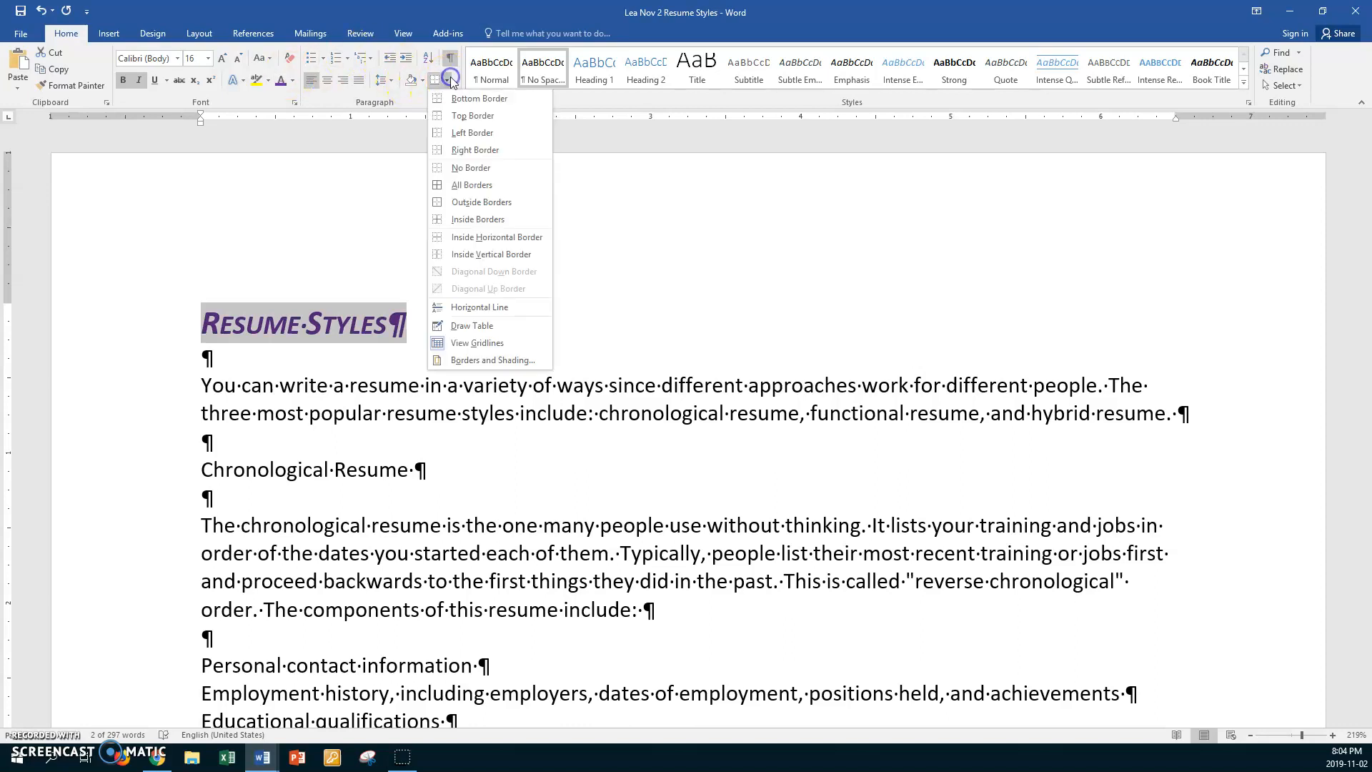
{"action": "left_click", "coordinate": [492, 360]}
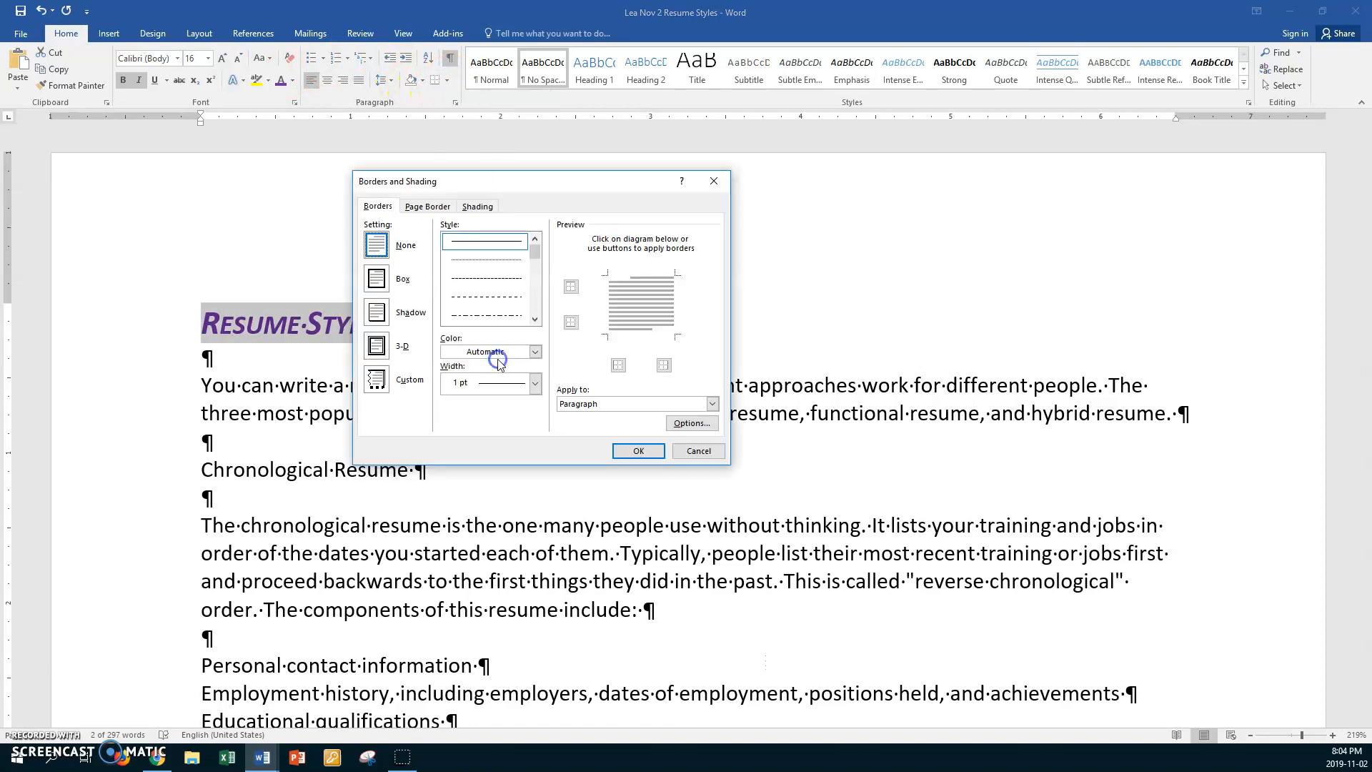
{"action": "left_click", "coordinate": [534, 319]}
{"action": "left_click", "coordinate": [510, 312]}
{"action": "left_click", "coordinate": [536, 384]}
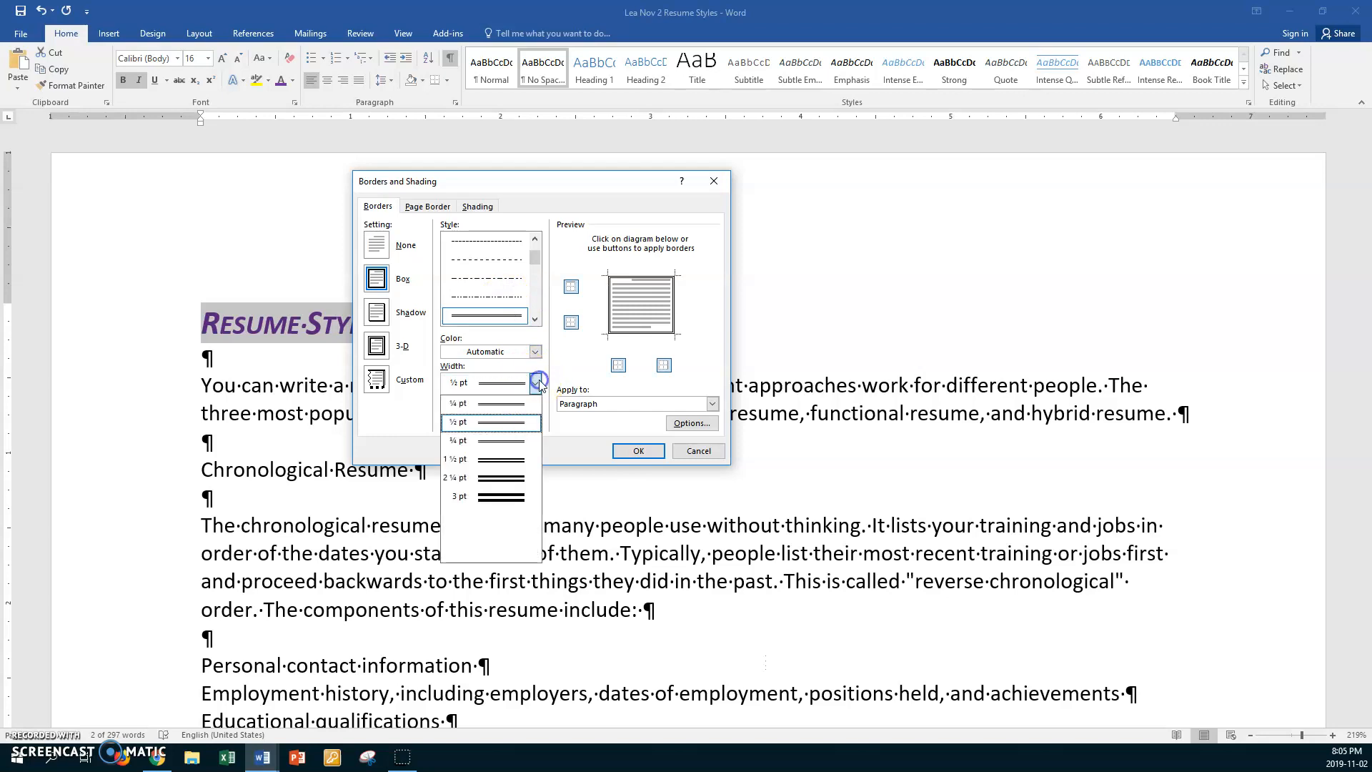
{"action": "left_click", "coordinate": [492, 459]}
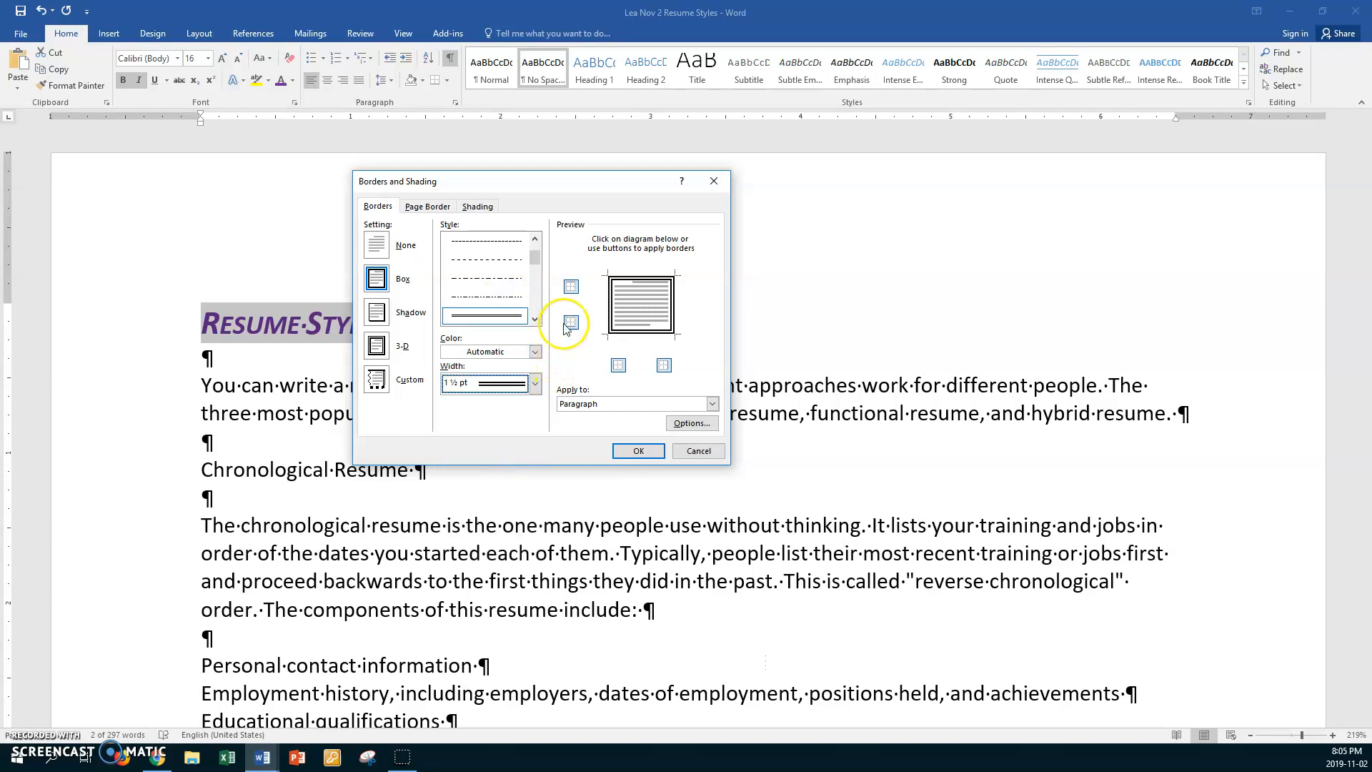
- Keep only the bottom edge of the title's paragraph border, colour it purple and apply the border
{"action": "left_click", "coordinate": [571, 287]}
{"action": "left_click", "coordinate": [619, 365]}
{"action": "left_click", "coordinate": [656, 368]}
{"action": "left_click", "coordinate": [535, 351]}
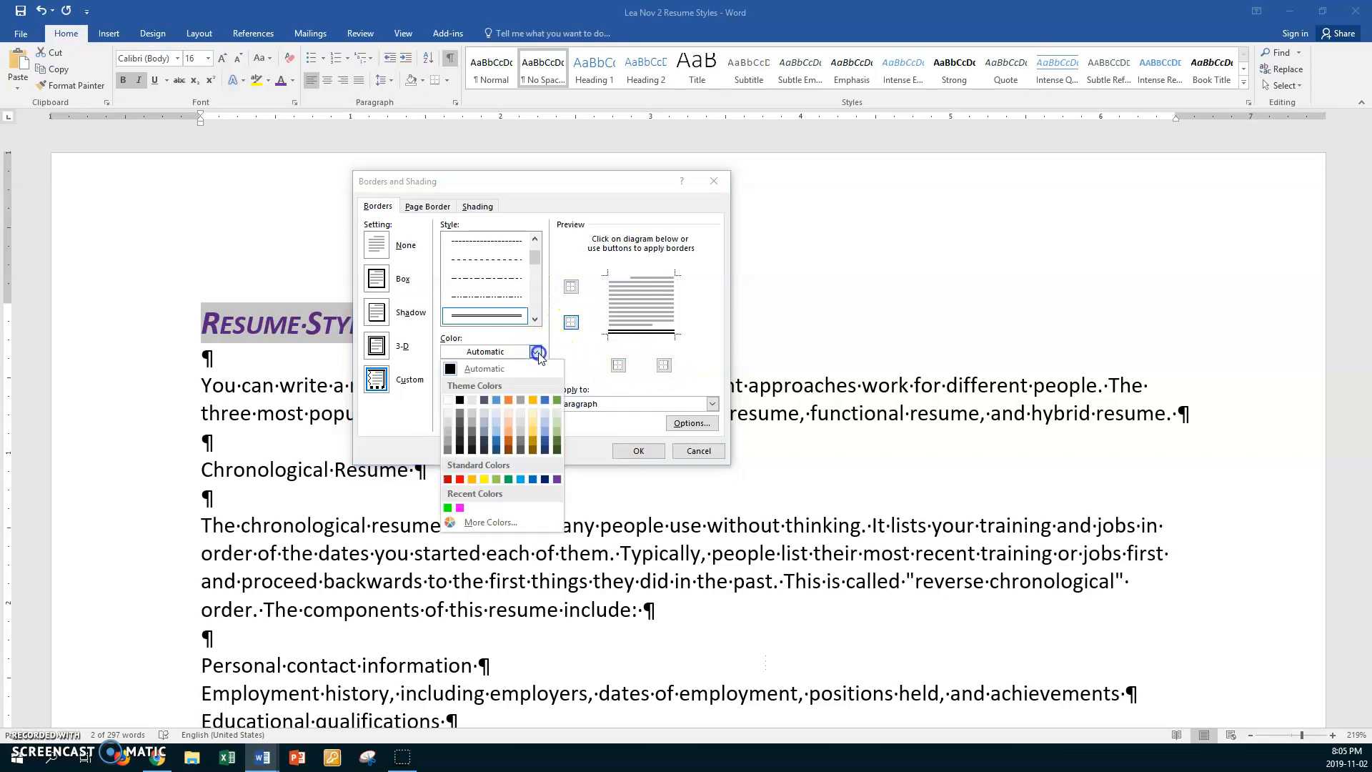
{"action": "left_click", "coordinate": [556, 480]}
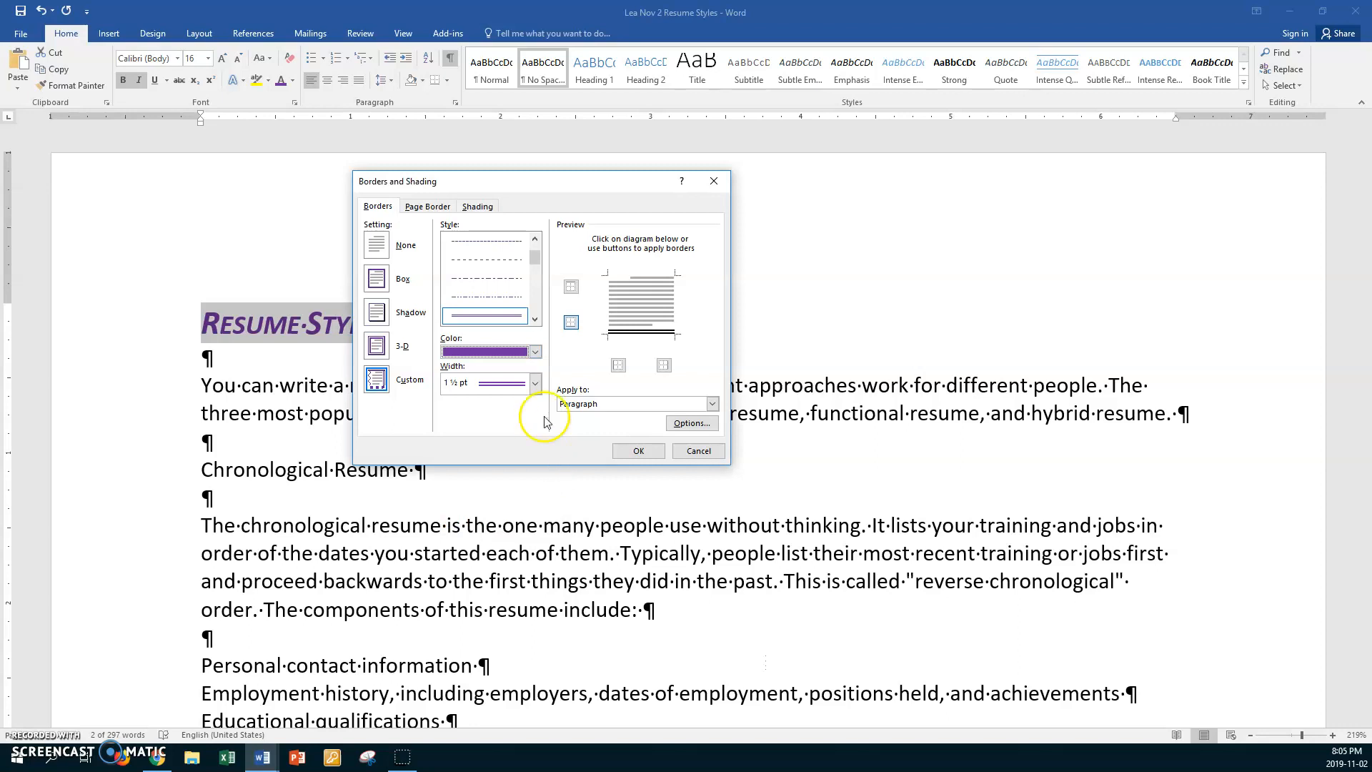
{"action": "left_click", "coordinate": [572, 323]}
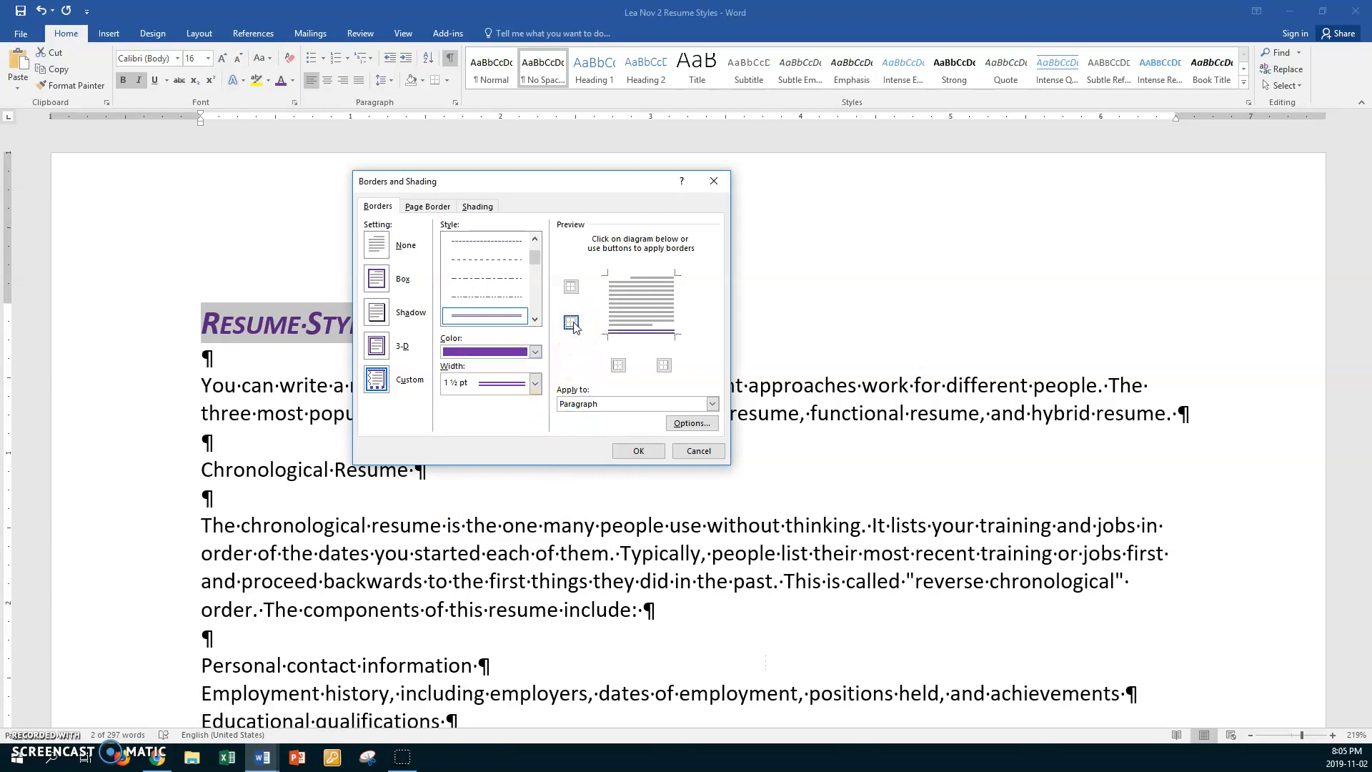
{"action": "left_click", "coordinate": [630, 450]}
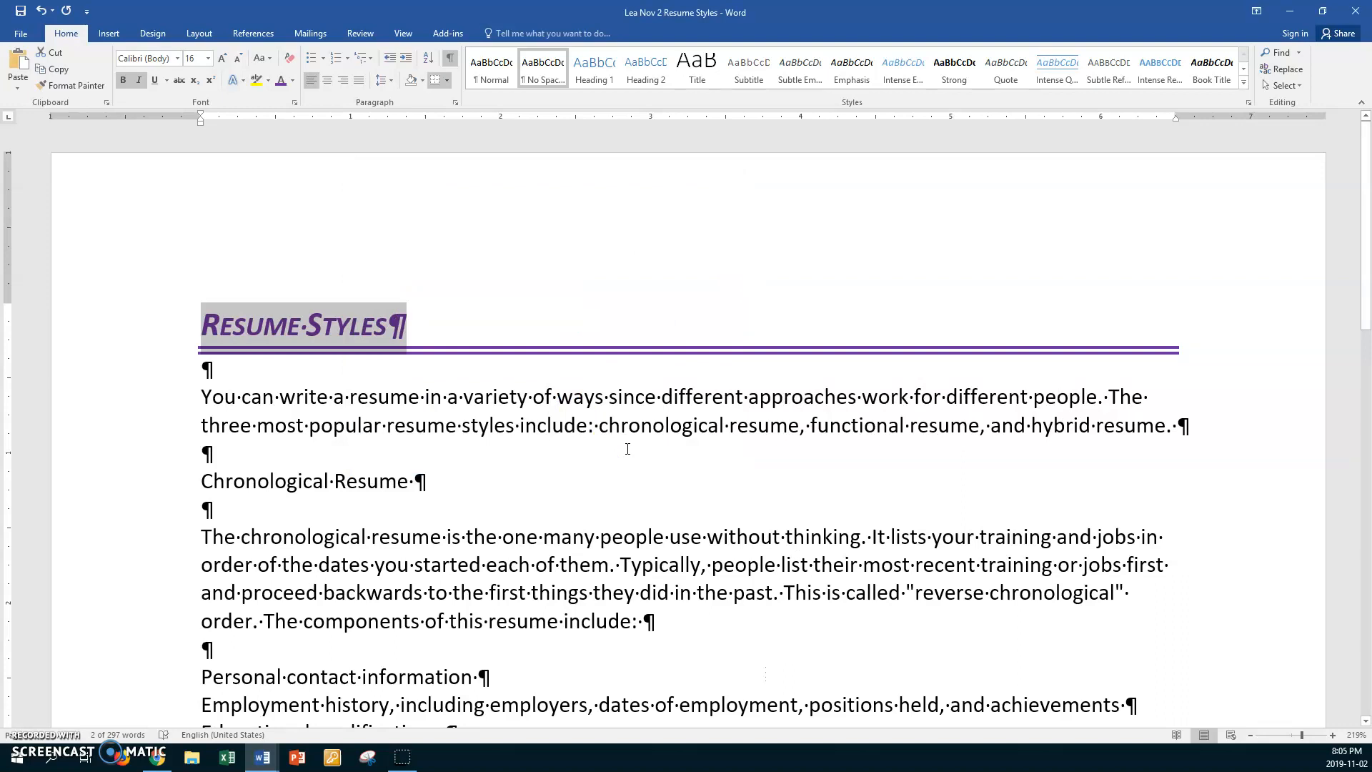
- Make the "Chronological Resume" heading bold and italic with the Small caps font effect
{"action": "left_click", "coordinate": [184, 486]}
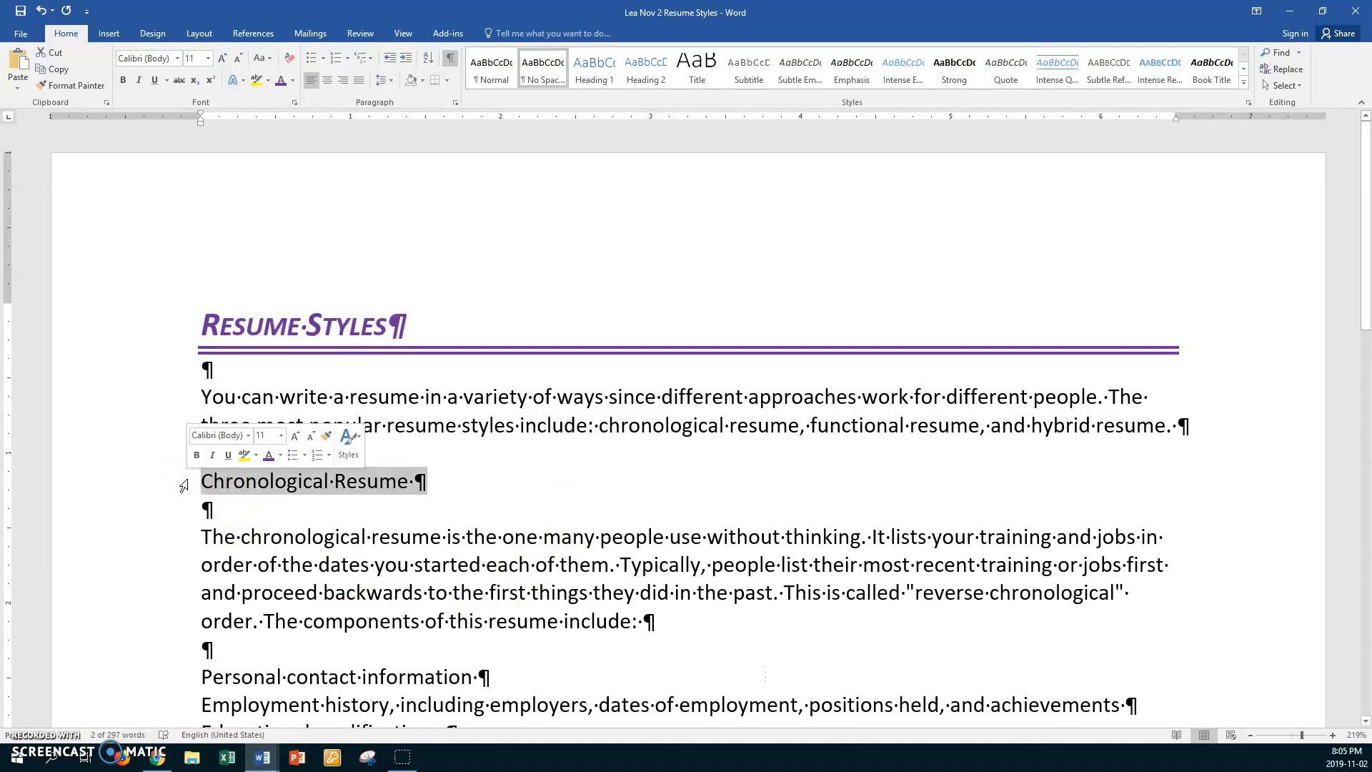
{"action": "left_click", "coordinate": [125, 80]}
{"action": "left_click", "coordinate": [137, 80]}
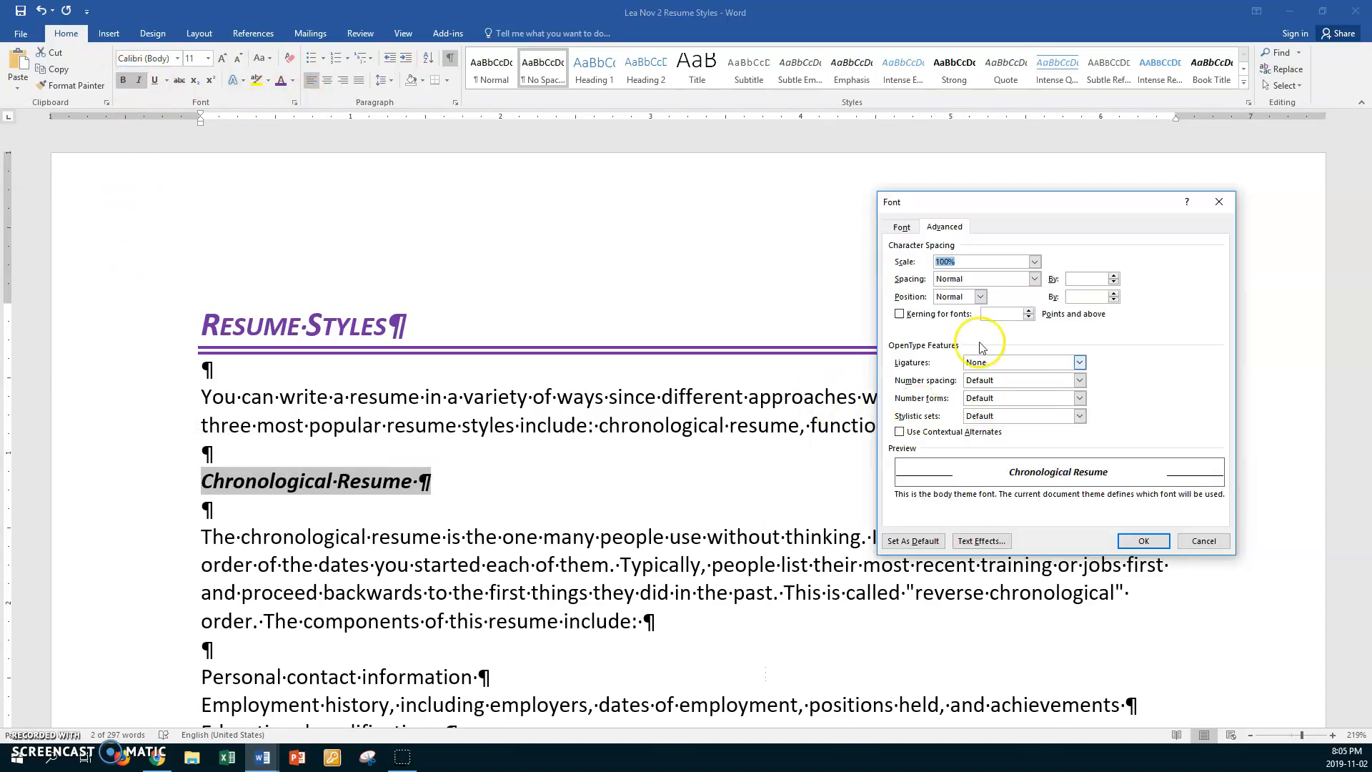
{"action": "left_click", "coordinate": [901, 226]}
{"action": "left_click", "coordinate": [1159, 391]}
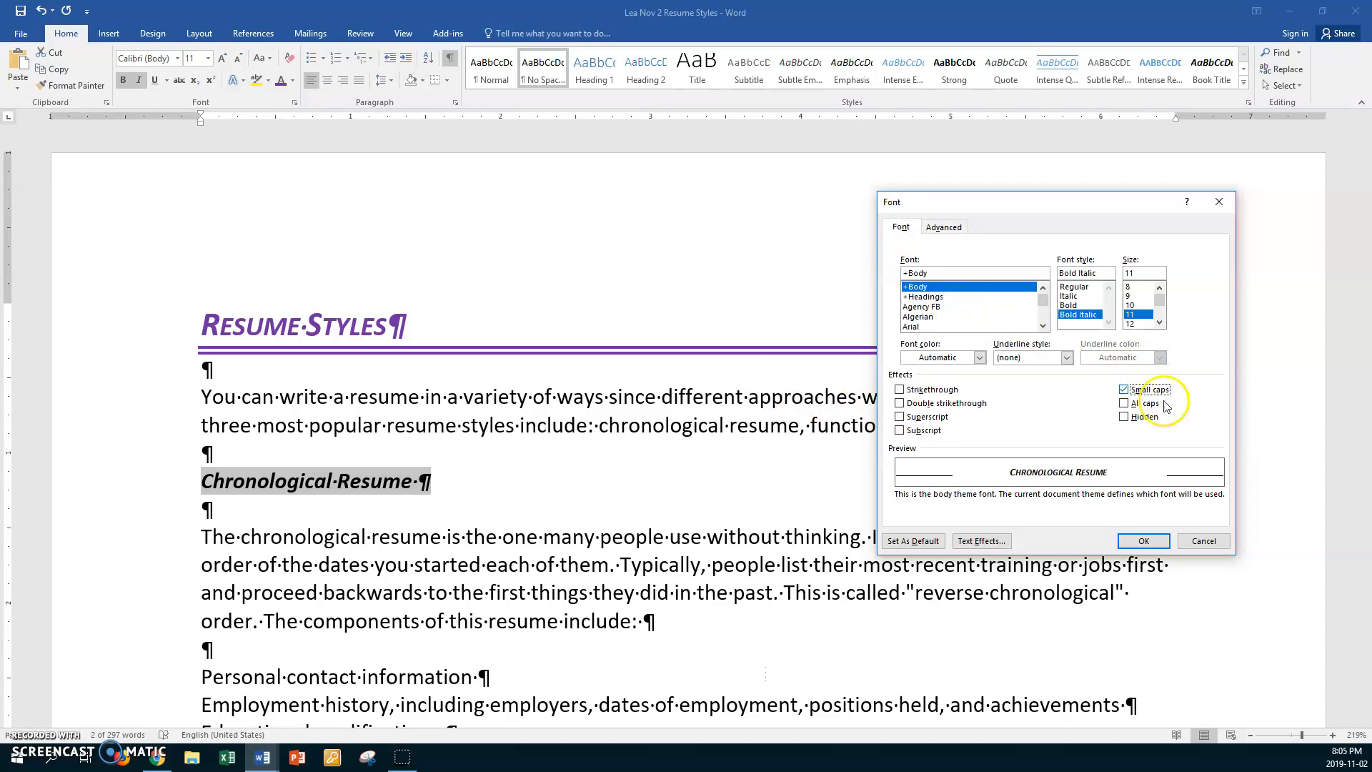
{"action": "left_click", "coordinate": [1139, 543]}
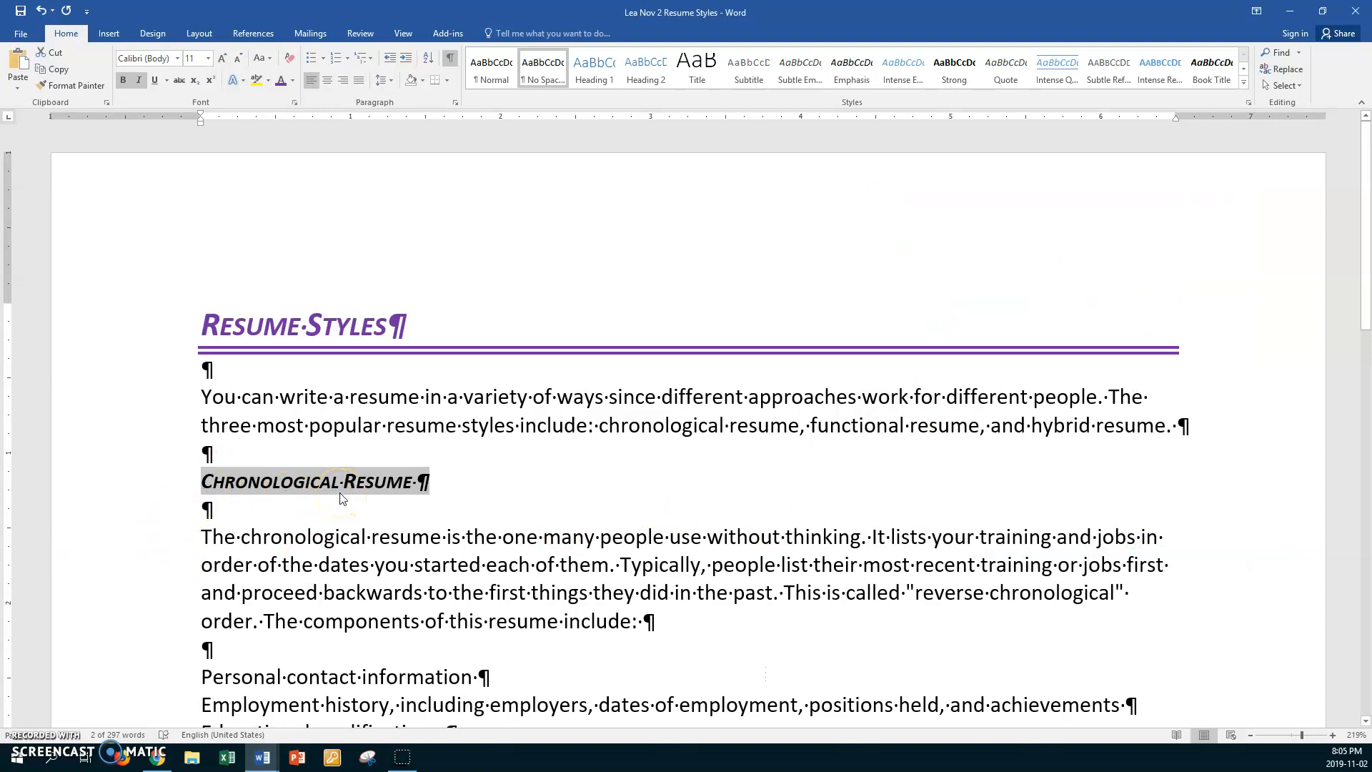
- Enlarge the "Chronological Resume" heading to 14 pt and colour its text green
{"action": "key", "text": "ctrl+shift+period"}
{"action": "key", "text": "ctrl+shift+period"}
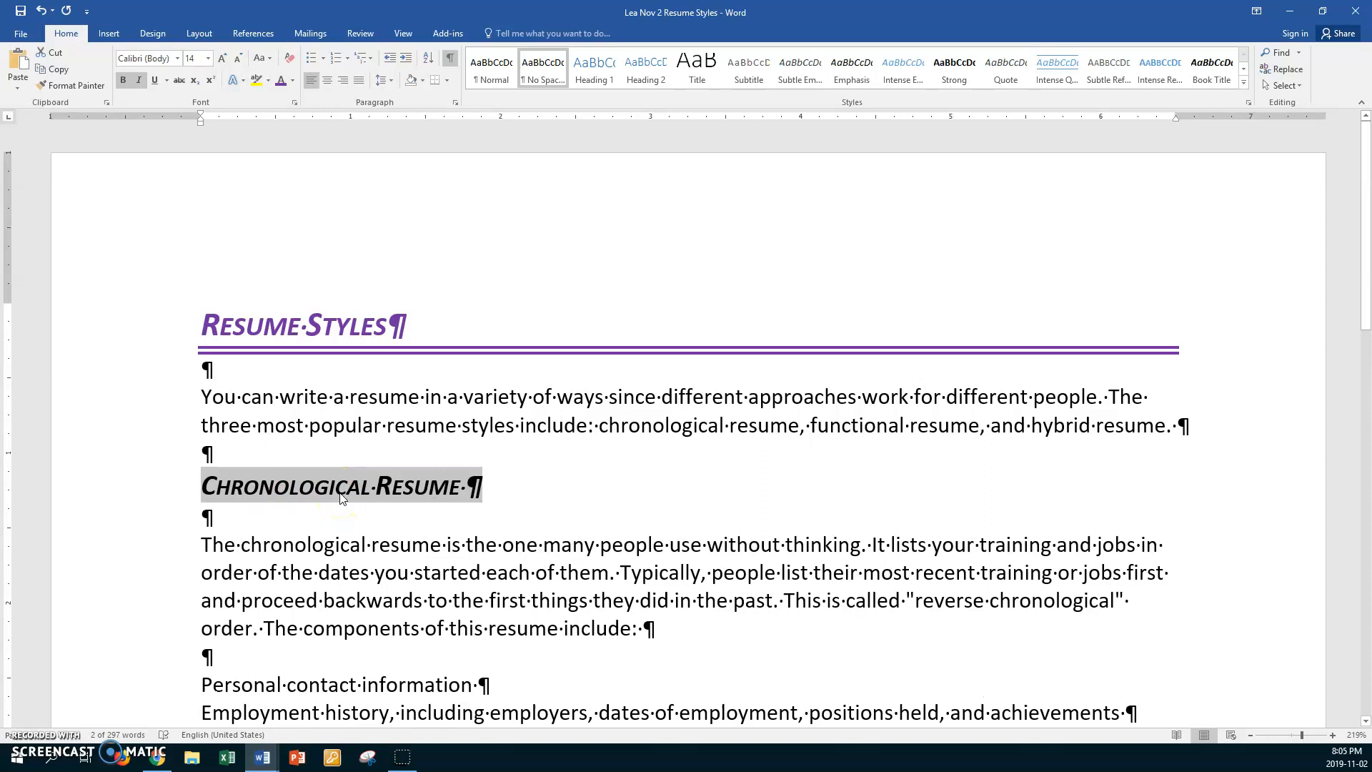
{"action": "left_click", "coordinate": [292, 81]}
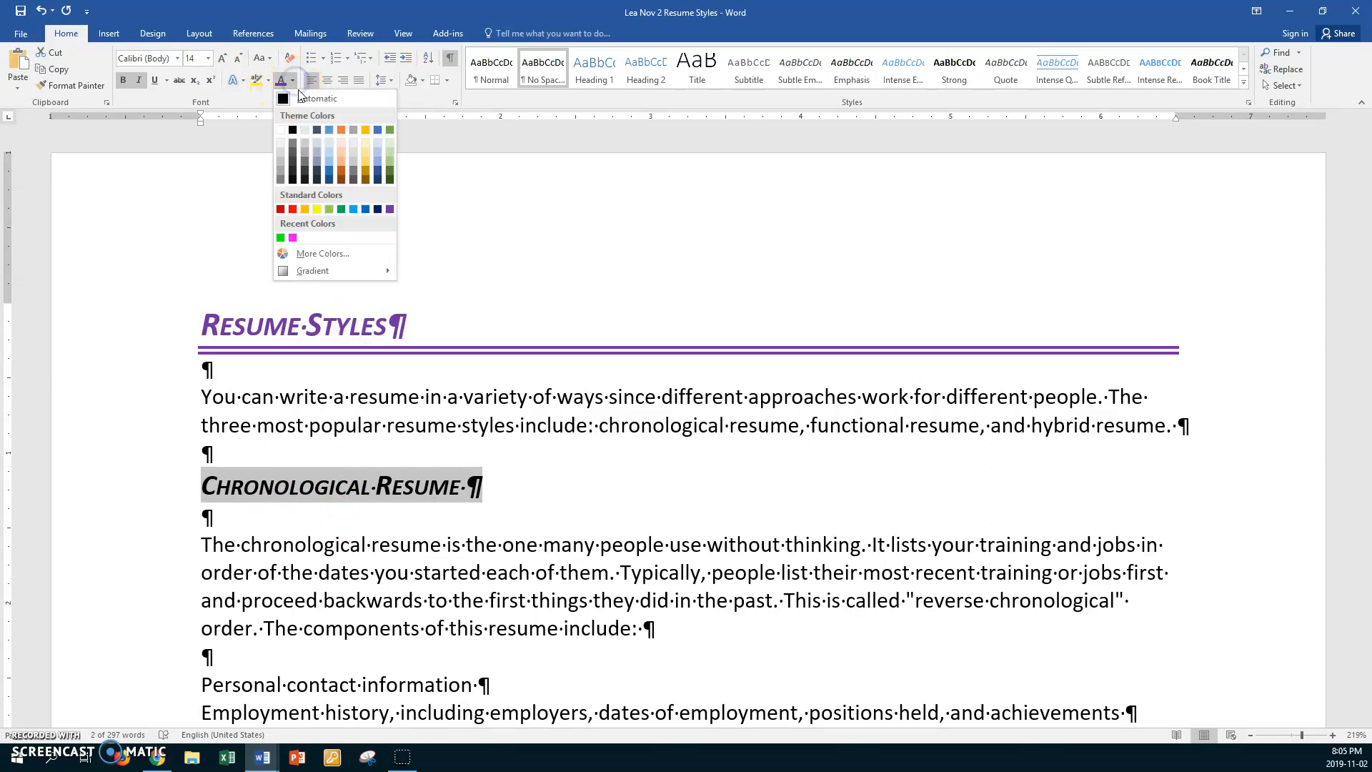
{"action": "left_click", "coordinate": [342, 209]}
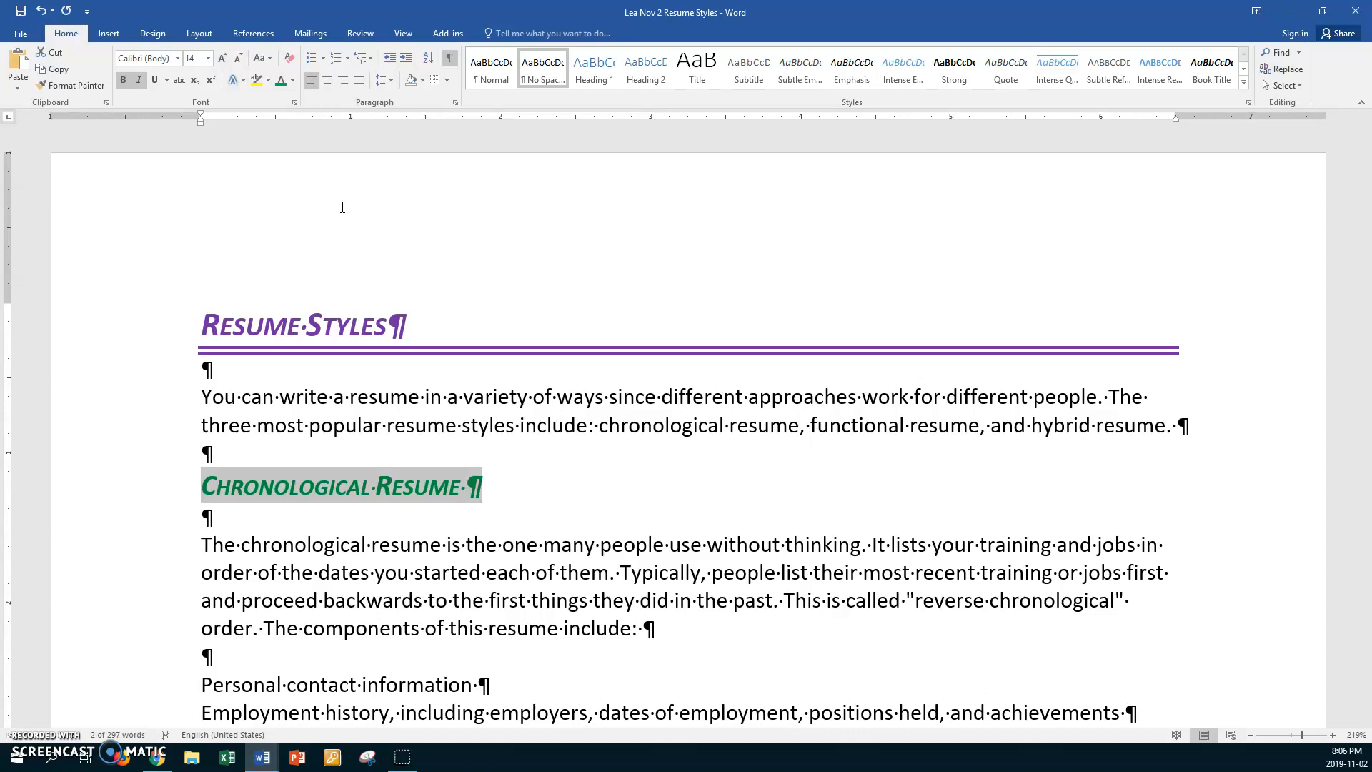
- Set up a green single-line bottom border, 1 ½ pt wide, for the "Chronological Resume" heading paragraph
{"action": "left_click", "coordinate": [445, 86]}
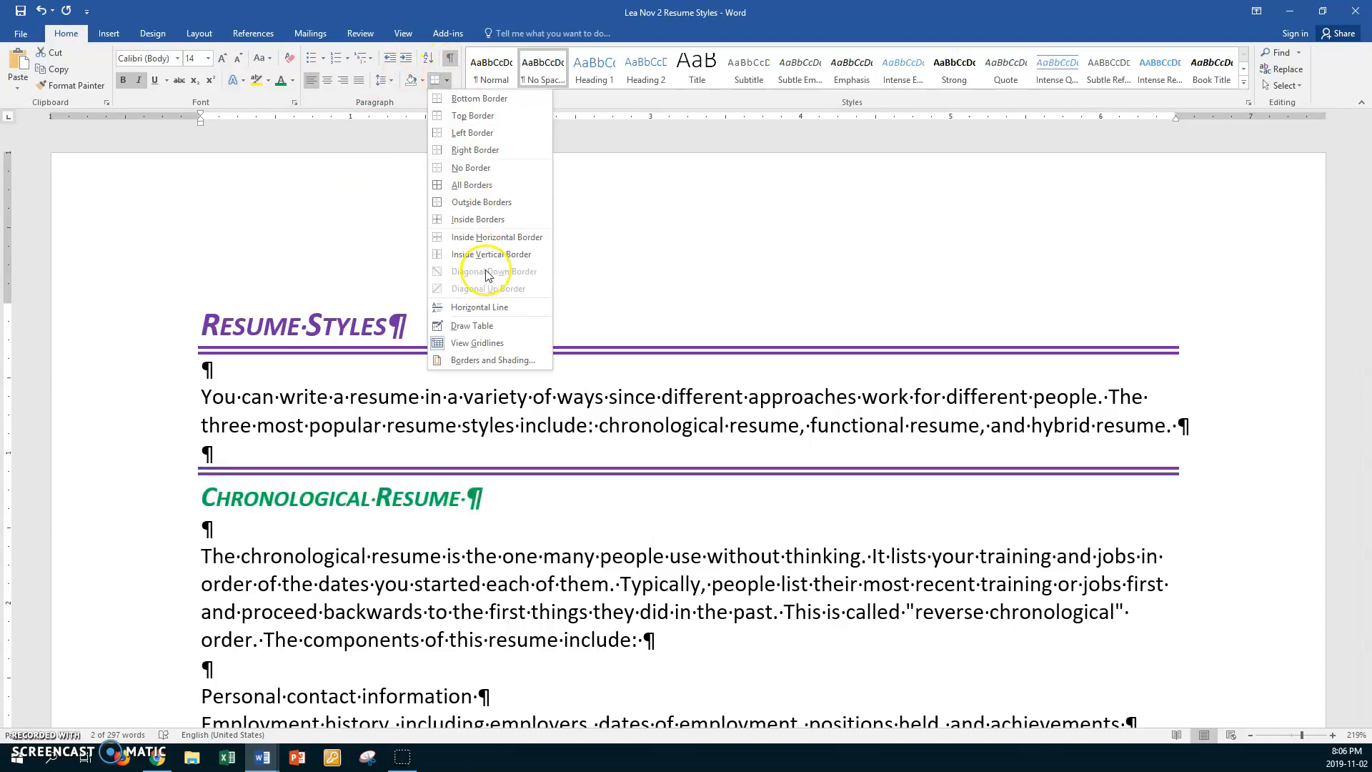
{"action": "left_click", "coordinate": [492, 360]}
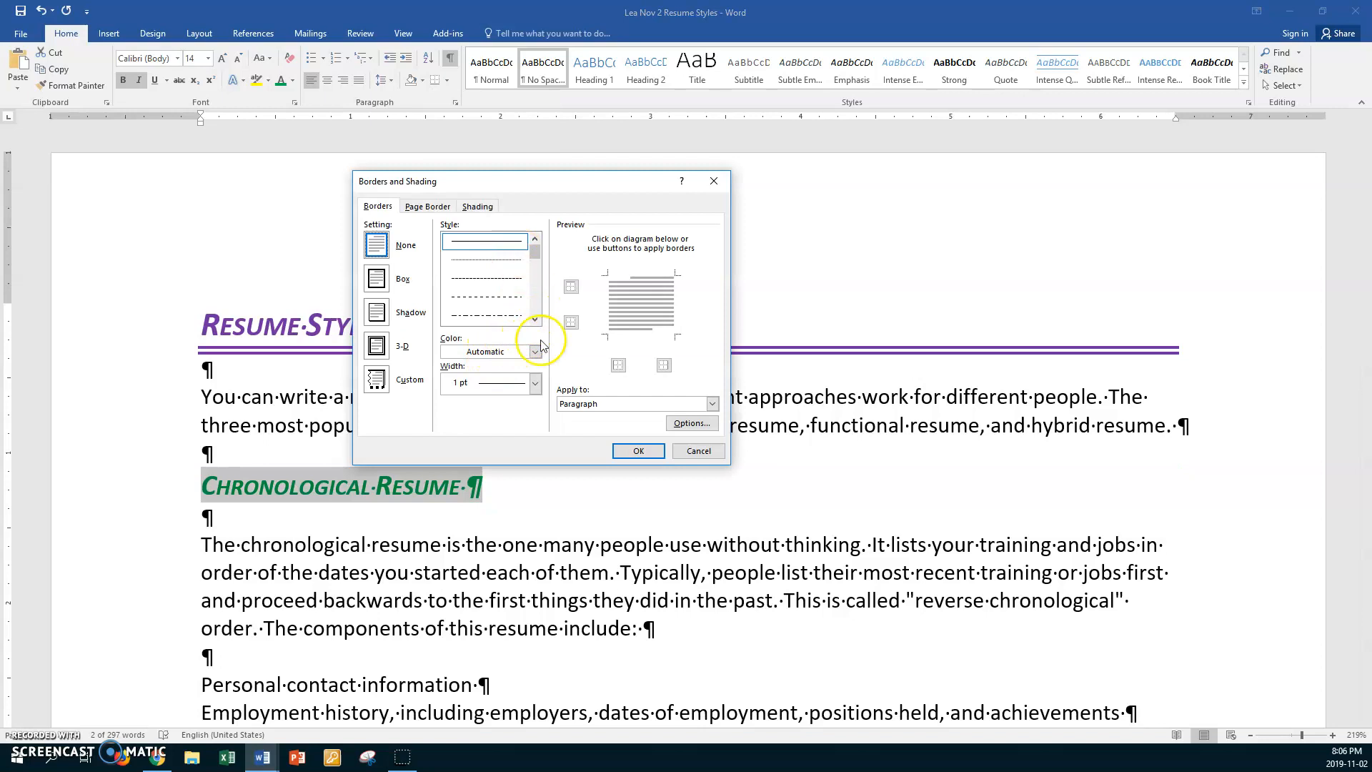
{"action": "left_click", "coordinate": [535, 384]}
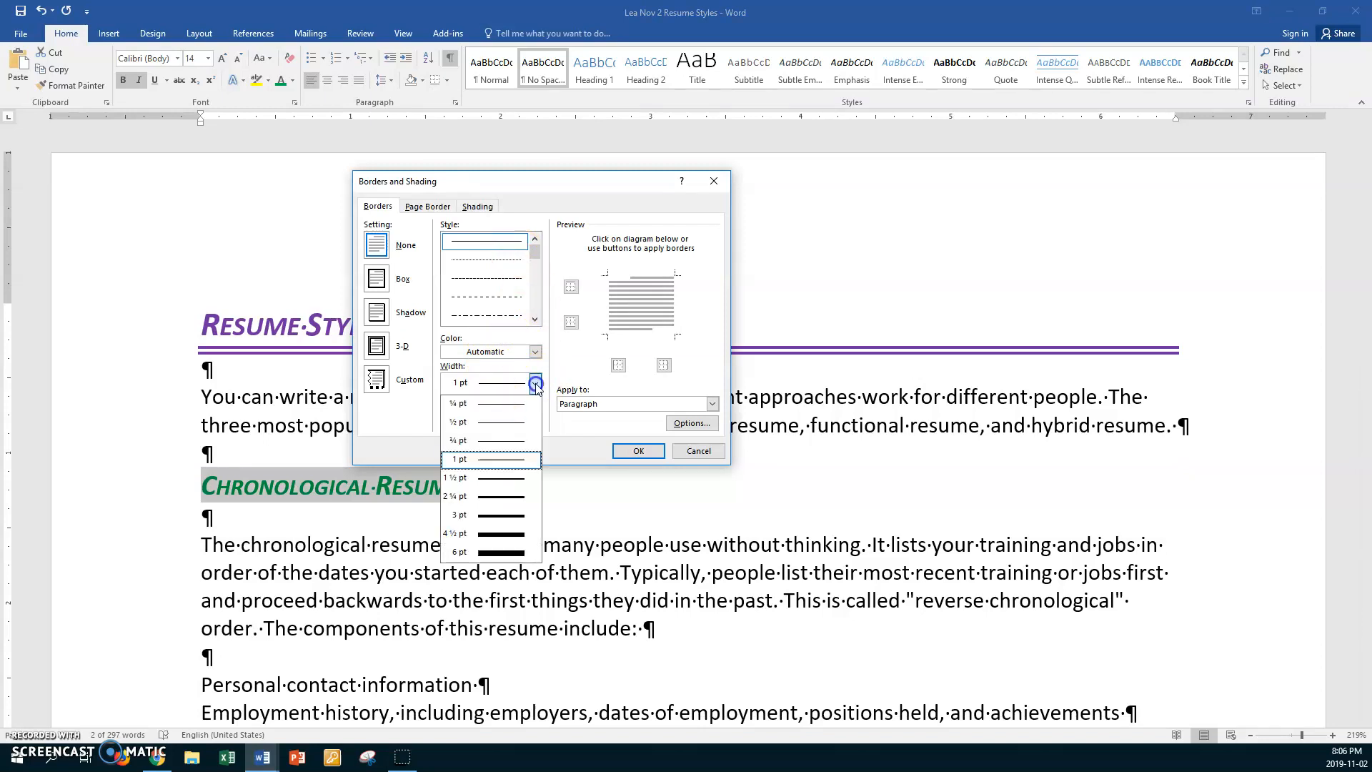
{"action": "left_click", "coordinate": [498, 485]}
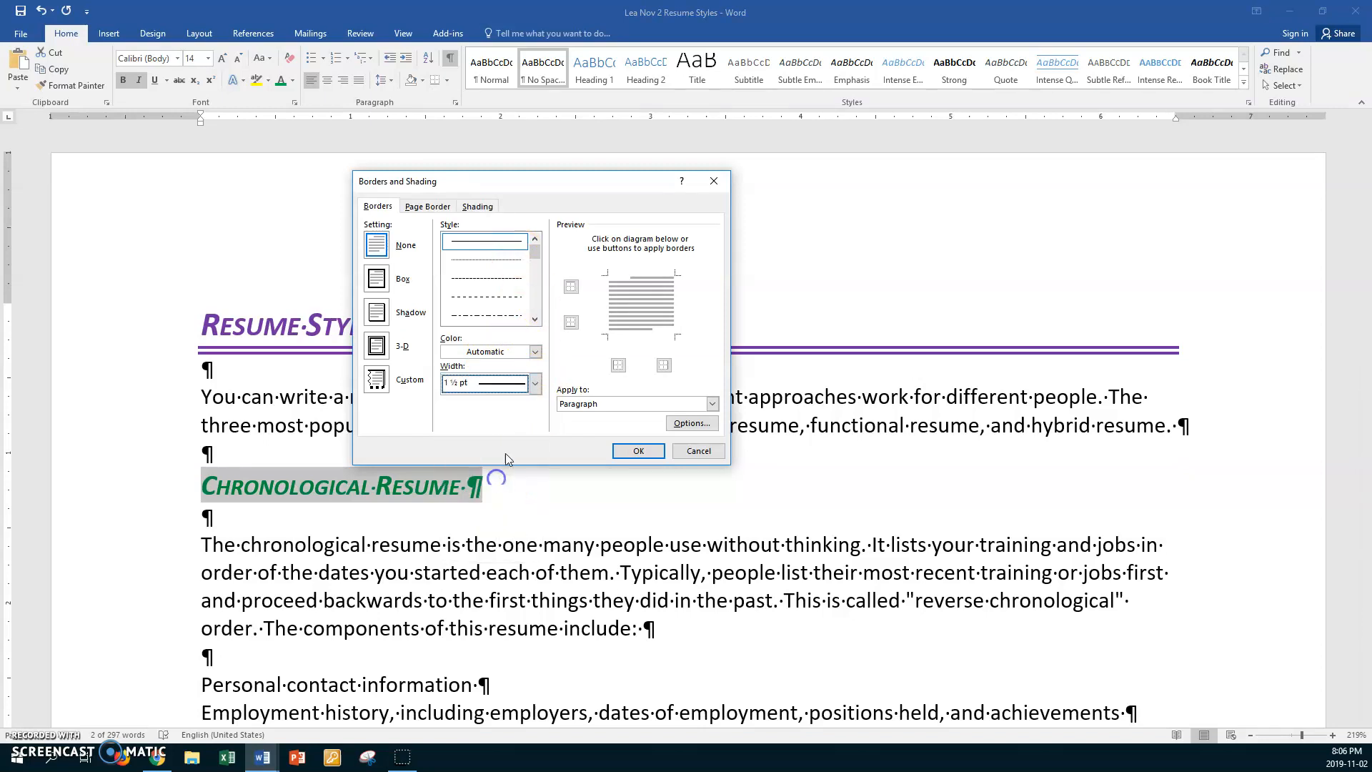
{"action": "left_click", "coordinate": [535, 384]}
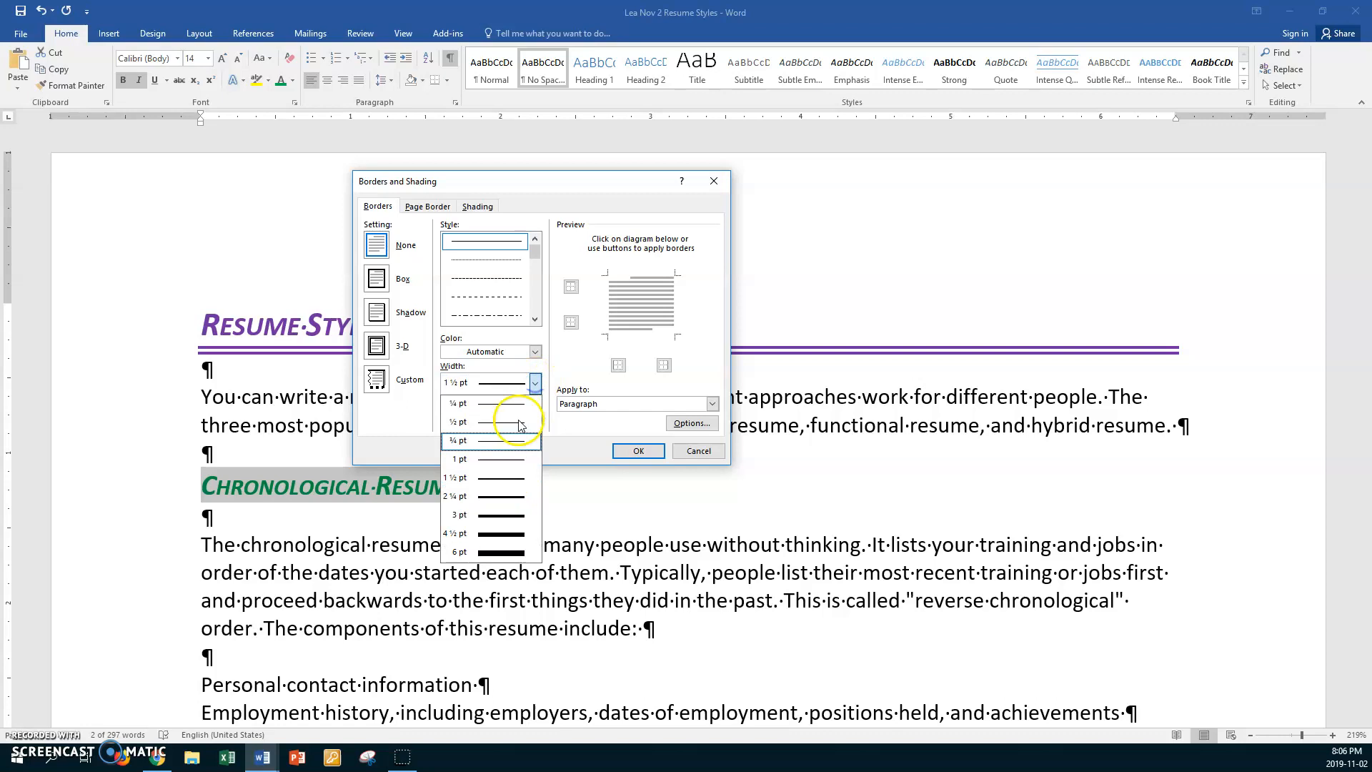
{"action": "left_click", "coordinate": [498, 477]}
{"action": "left_click", "coordinate": [535, 352]}
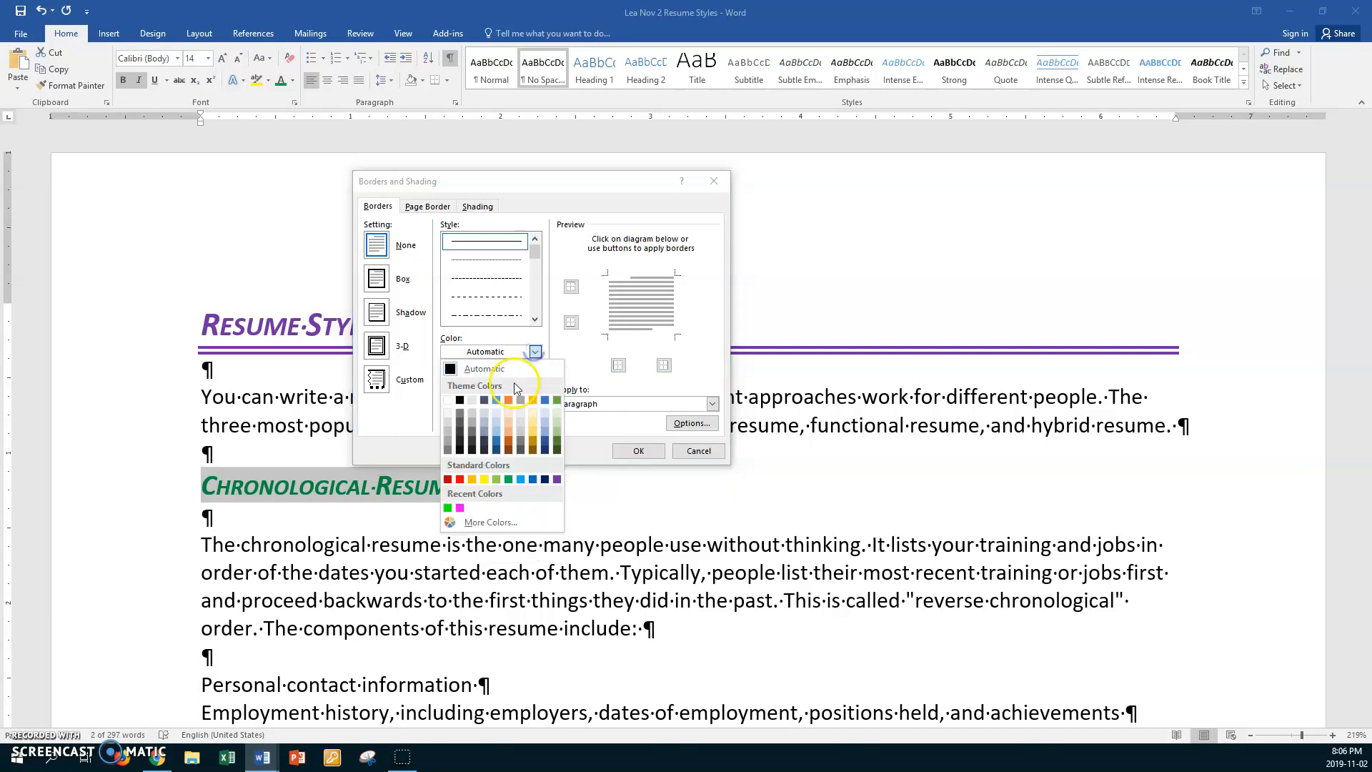
{"action": "left_click", "coordinate": [508, 485]}
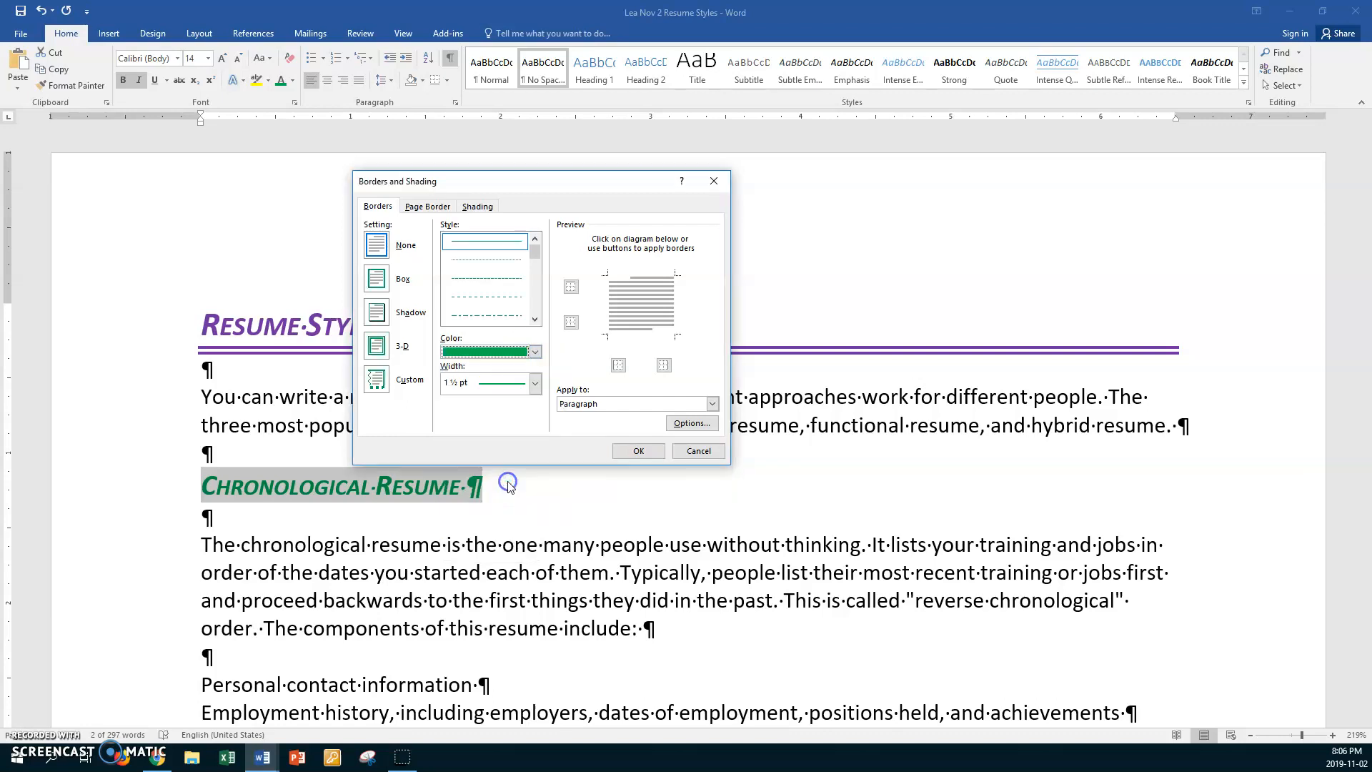
{"action": "left_click", "coordinate": [571, 323]}
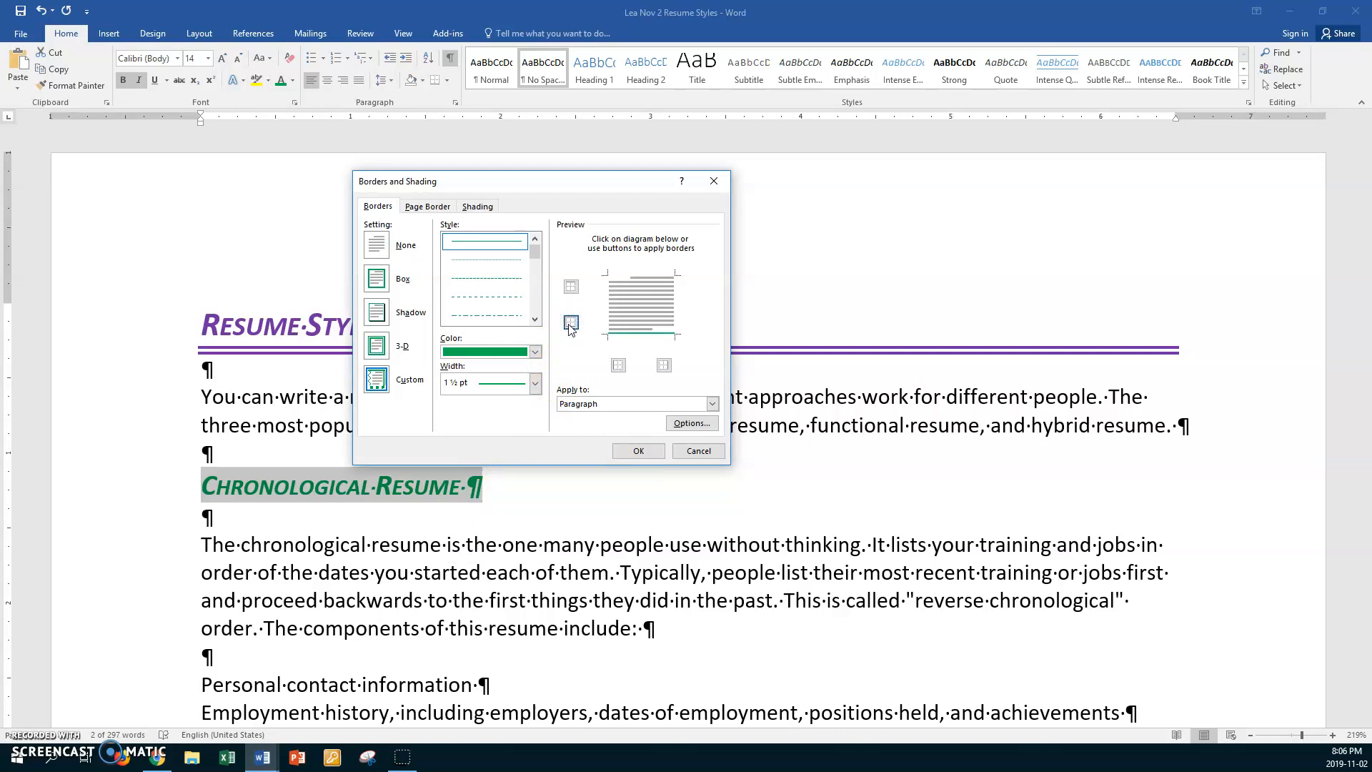
- Add a 15% pattern shading in green to the "Chronological Resume" paragraph and apply the border and shading
{"action": "left_click", "coordinate": [480, 208]}
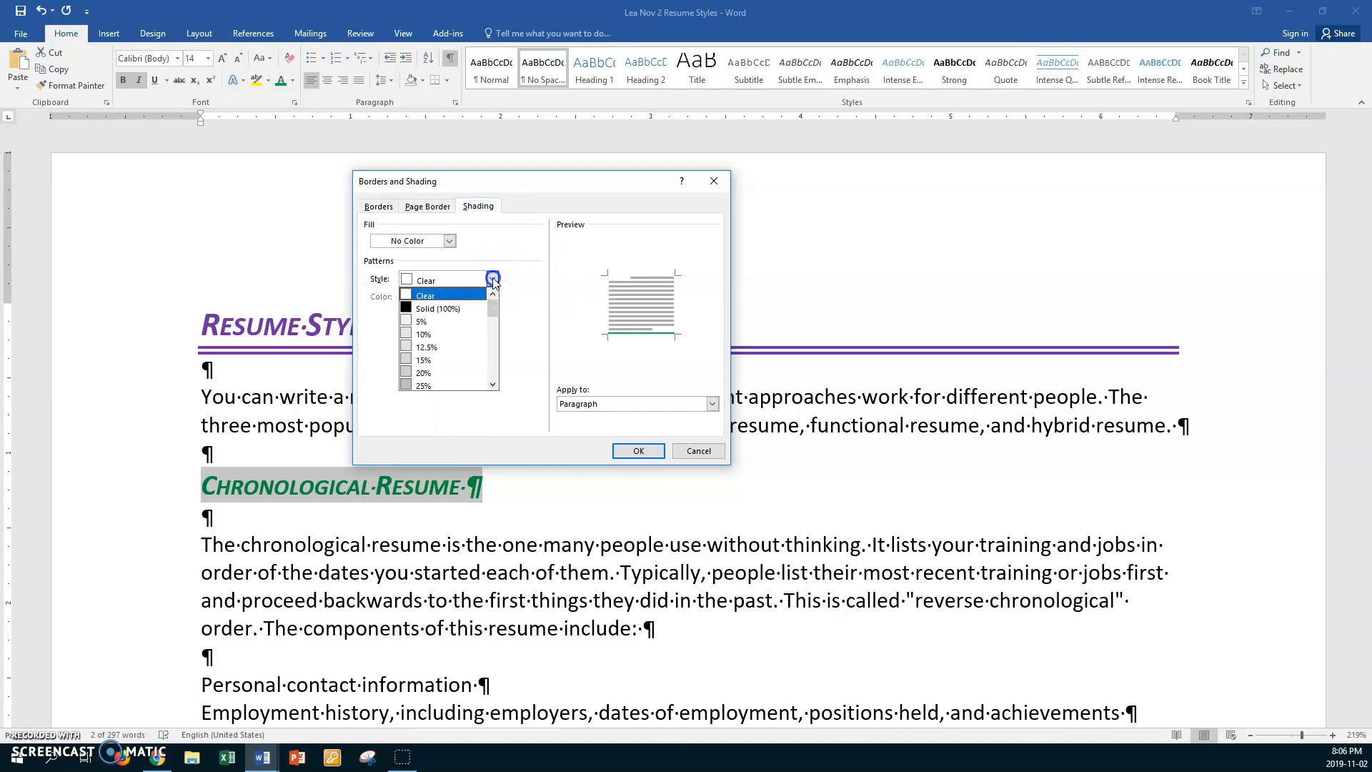
{"action": "left_click", "coordinate": [447, 360]}
{"action": "left_click", "coordinate": [489, 300]}
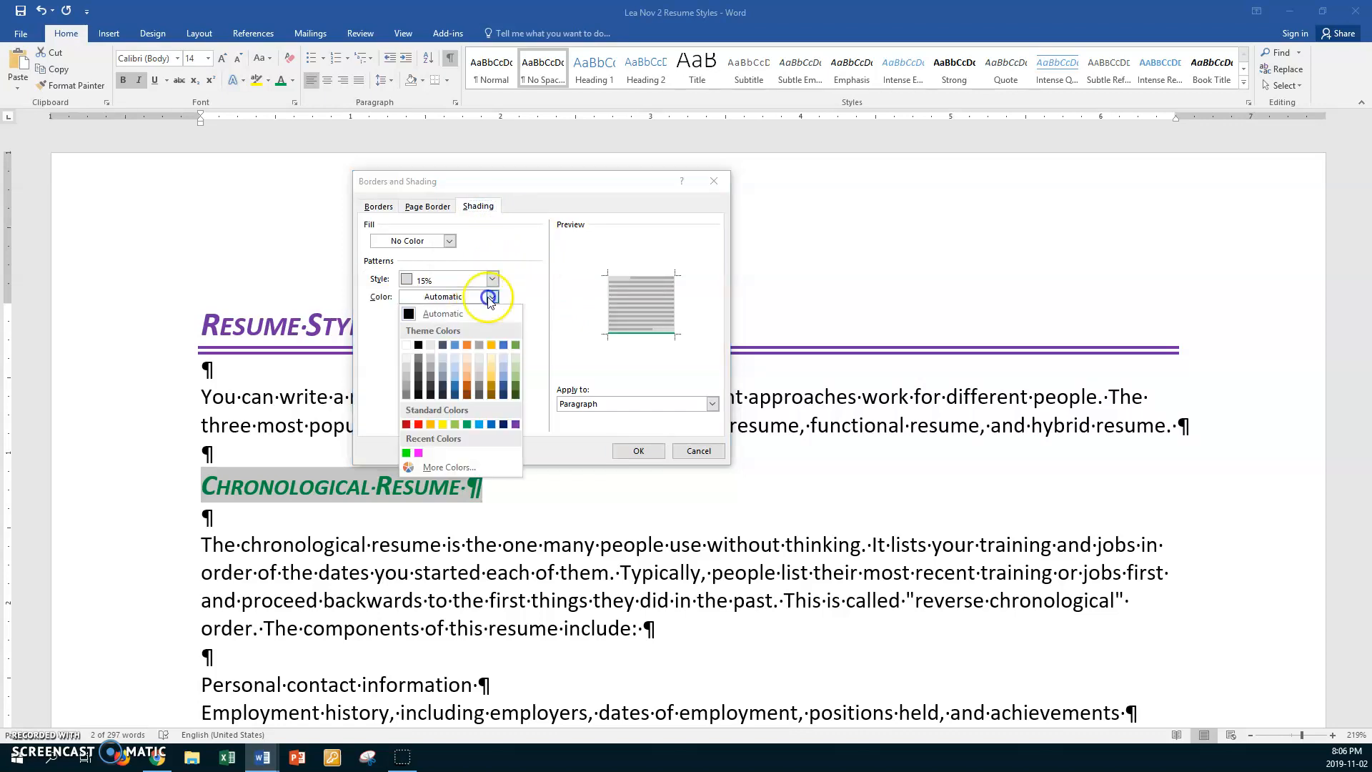
{"action": "left_click", "coordinate": [471, 432]}
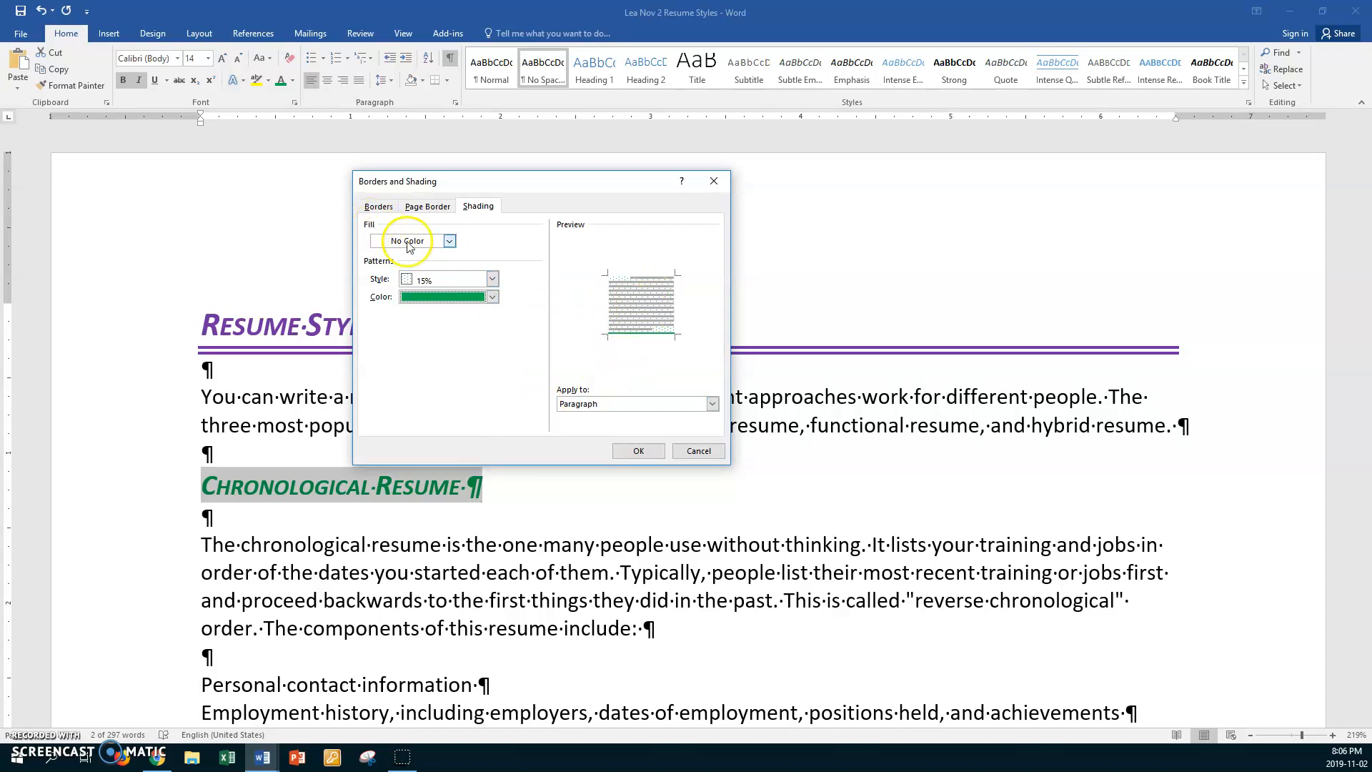
{"action": "left_click", "coordinate": [621, 452]}
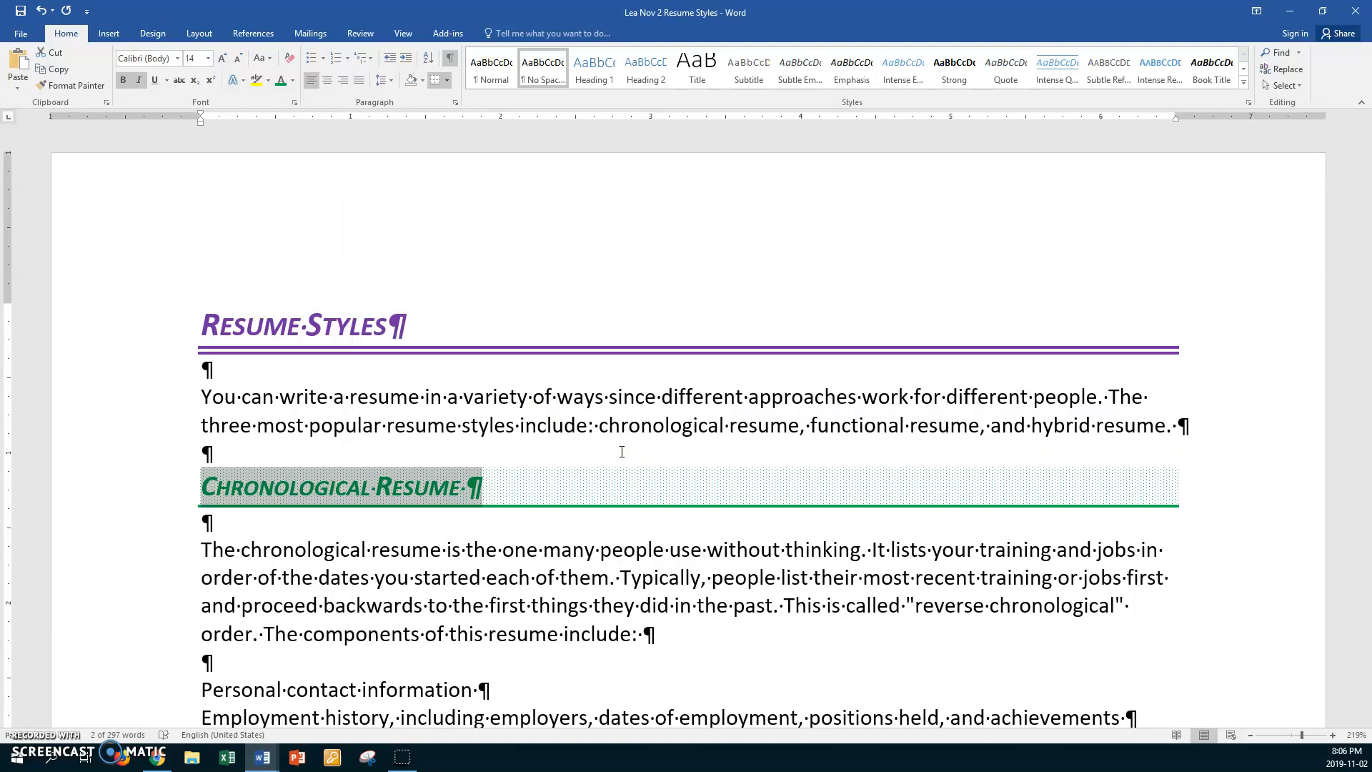
- Copy the "Chronological Resume" formatting to the "Functional Resume" and "Hybrid Resume" headings with Format Painter, and turn the painter off
{"action": "left_click", "coordinate": [81, 85]}
{"action": "scroll", "coordinate": [144, 465], "scroll_direction": "down", "scroll_amount": 4}
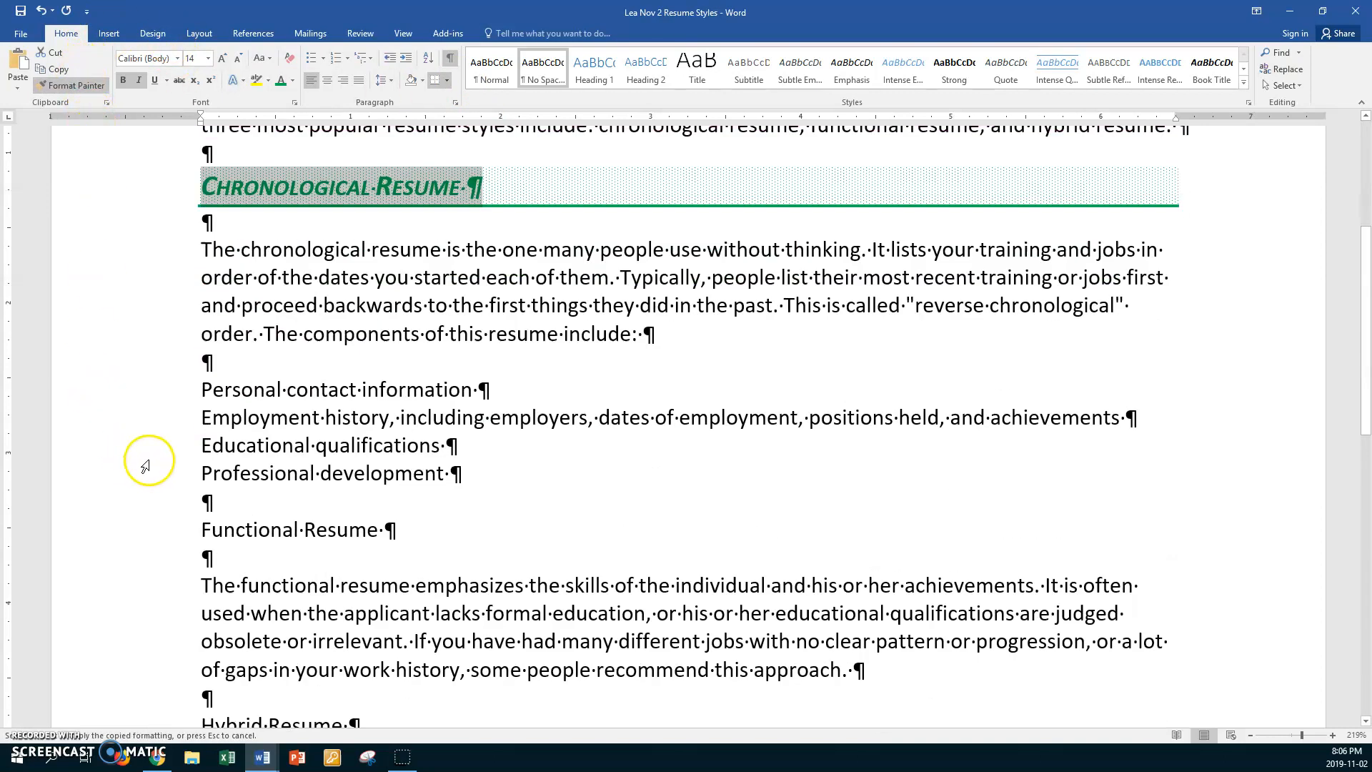
{"action": "left_click", "coordinate": [170, 528]}
{"action": "scroll", "coordinate": [170, 529], "scroll_direction": "down", "scroll_amount": 3}
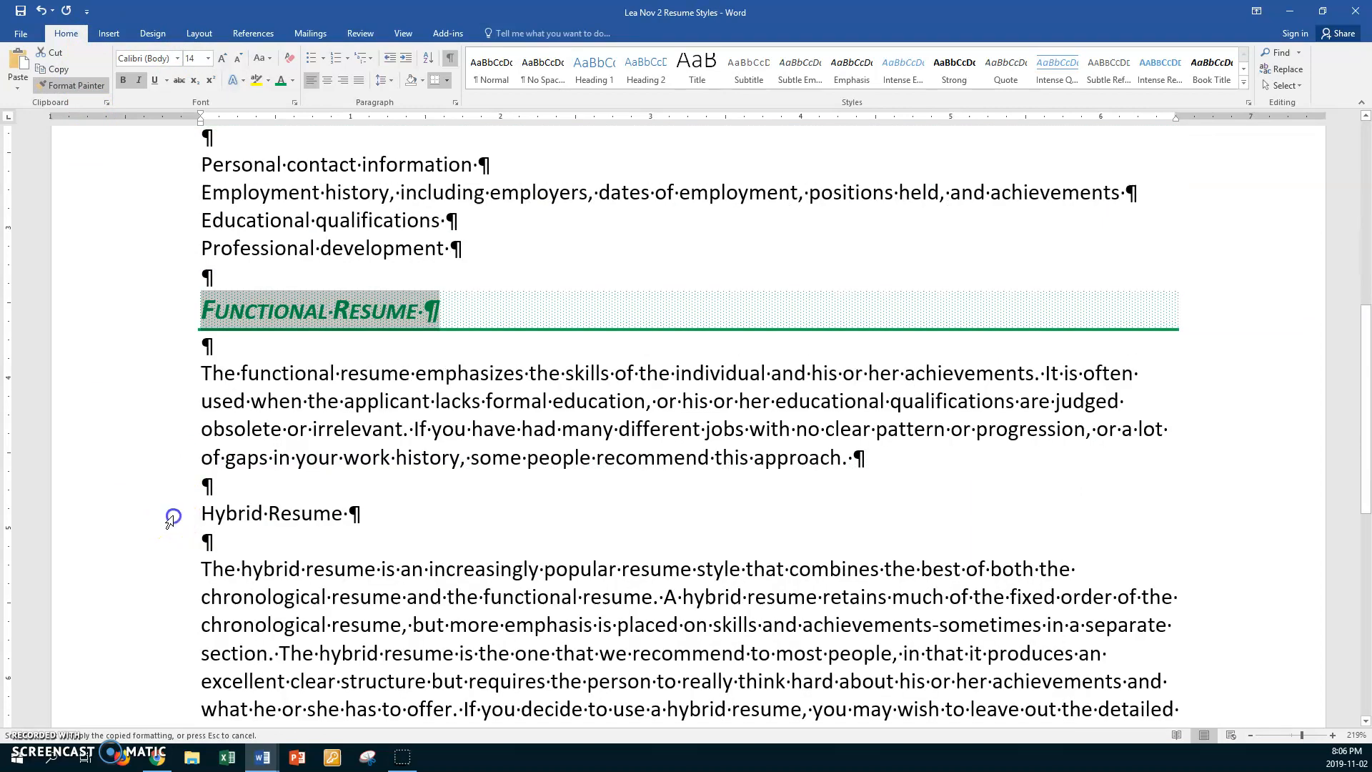
{"action": "left_click", "coordinate": [170, 519]}
{"action": "scroll", "coordinate": [170, 519], "scroll_direction": "down", "scroll_amount": 5}
{"action": "scroll", "coordinate": [170, 520], "scroll_direction": "up", "scroll_amount": 12}
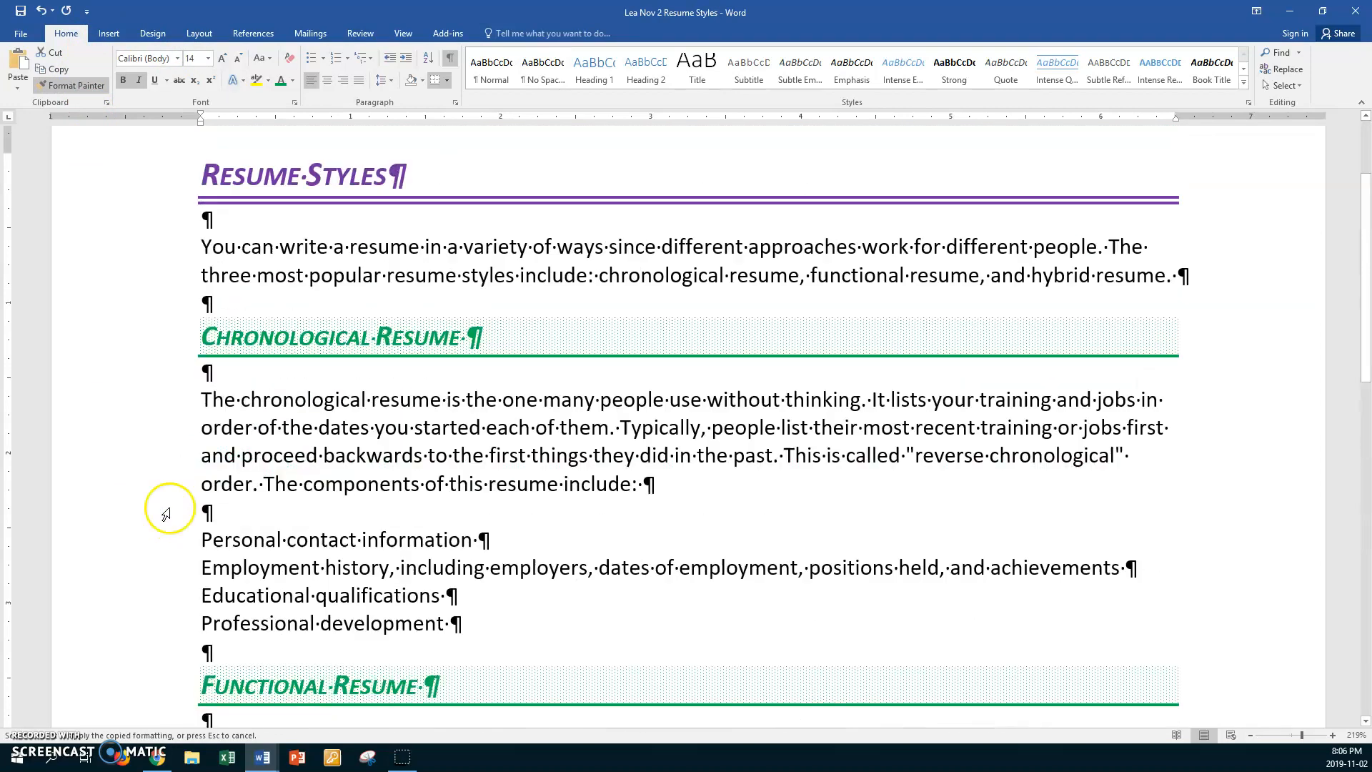
{"action": "left_click", "coordinate": [71, 85]}
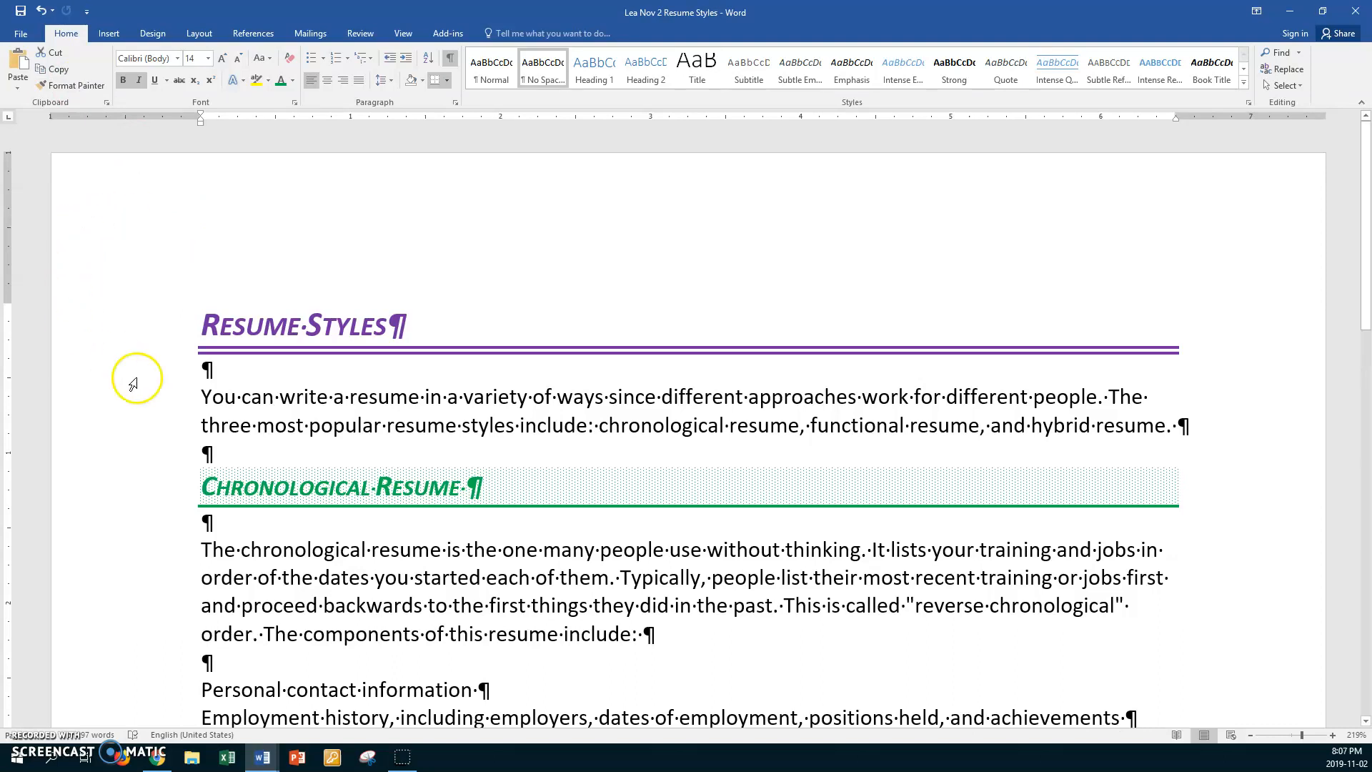
- Insert the picture "resume" from the Pictures folder at the end of the "Resume Styles" title line
{"action": "scroll", "coordinate": [356, 500], "scroll_direction": "down", "scroll_amount": 3}
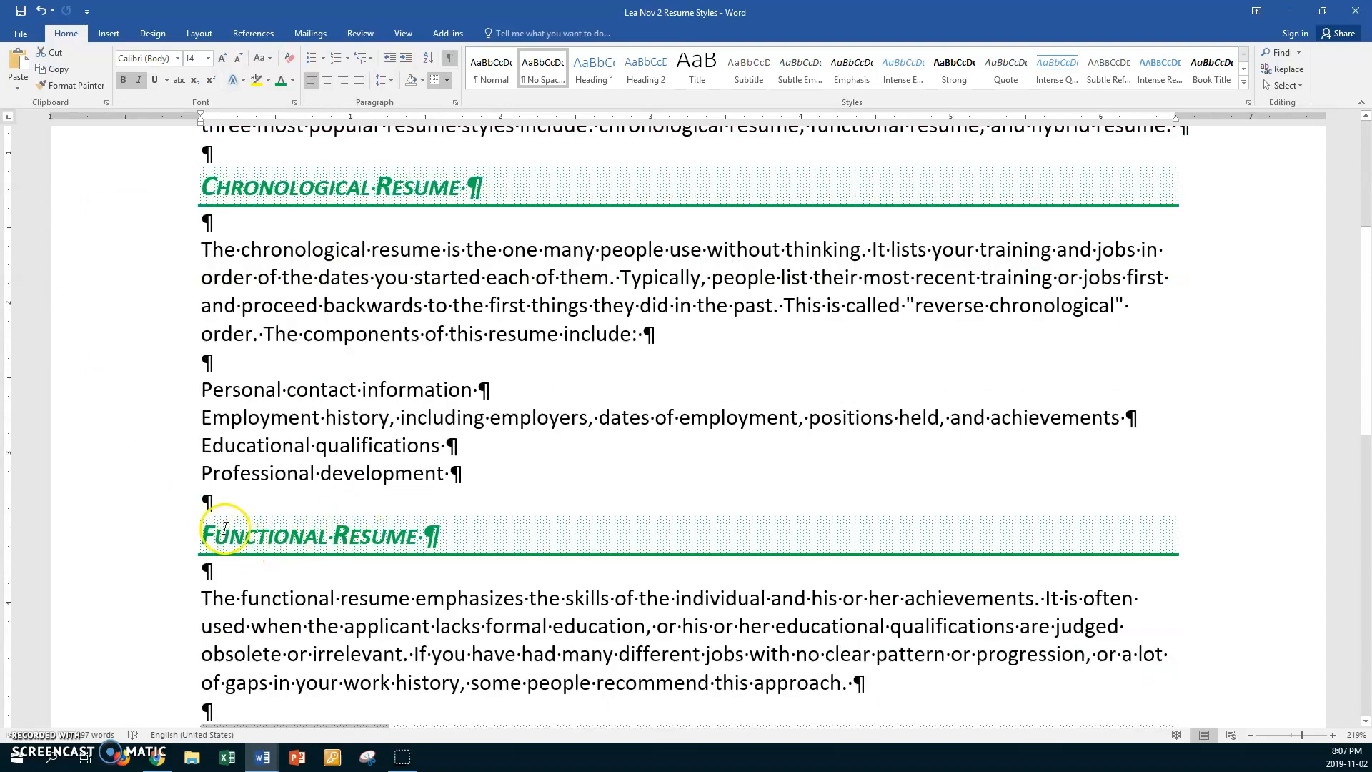
{"action": "scroll", "coordinate": [243, 520], "scroll_direction": "down", "scroll_amount": 3}
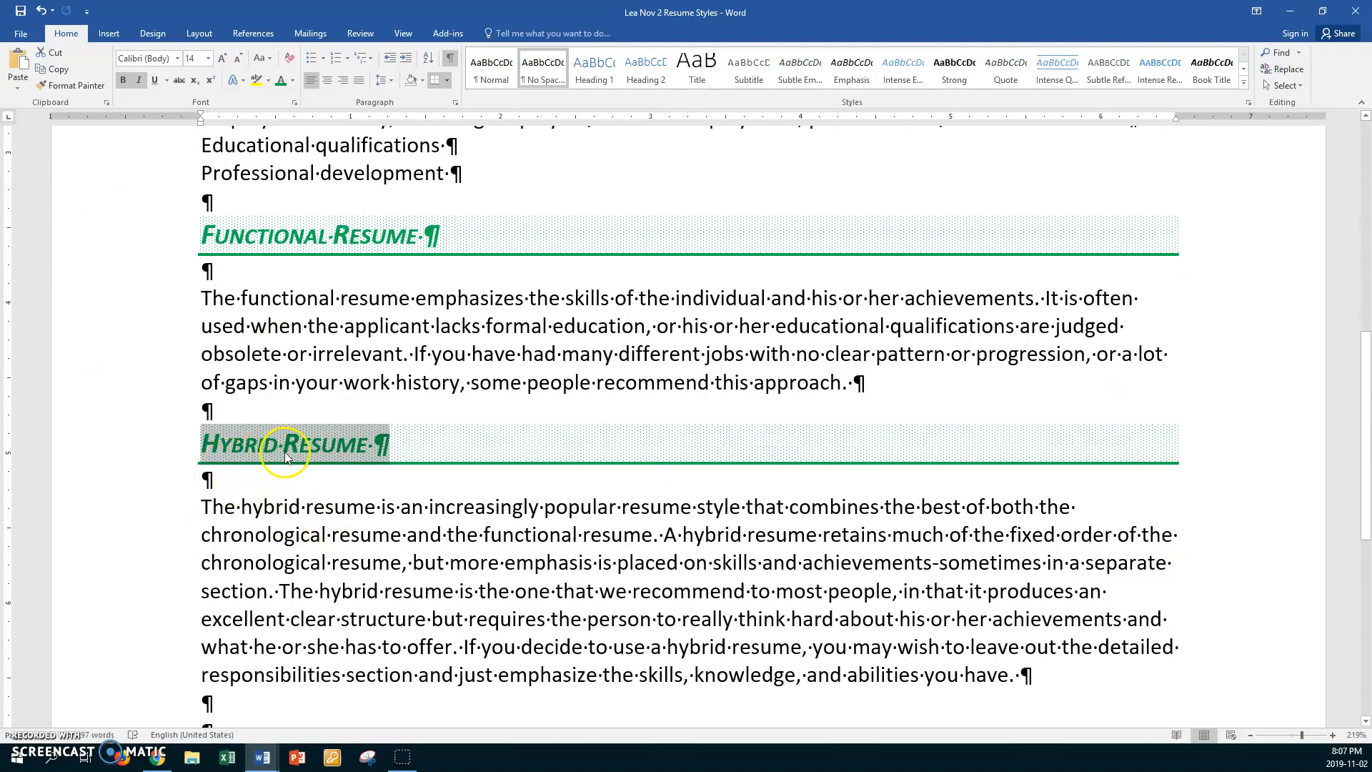
{"action": "scroll", "coordinate": [291, 465], "scroll_direction": "up", "scroll_amount": 5}
{"action": "scroll", "coordinate": [295, 469], "scroll_direction": "up", "scroll_amount": 1}
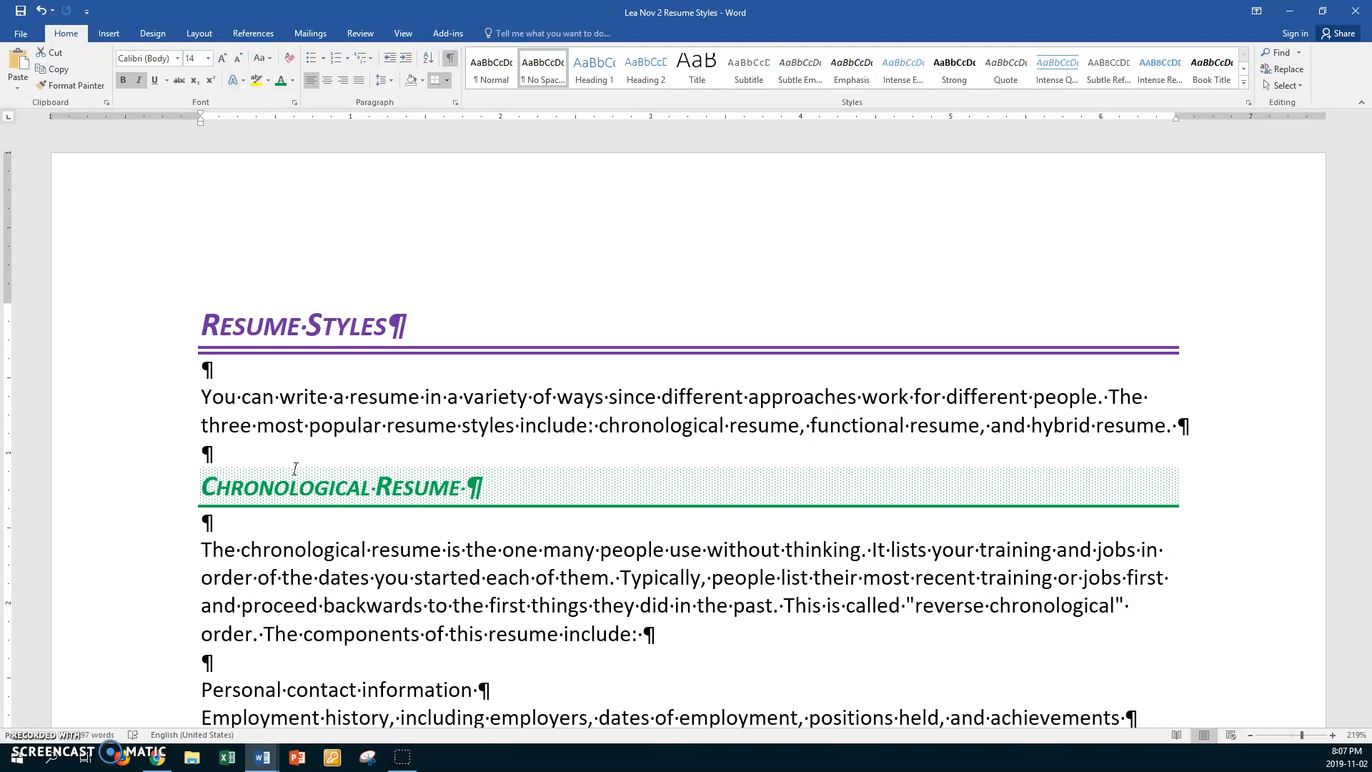
{"action": "left_click", "coordinate": [425, 324]}
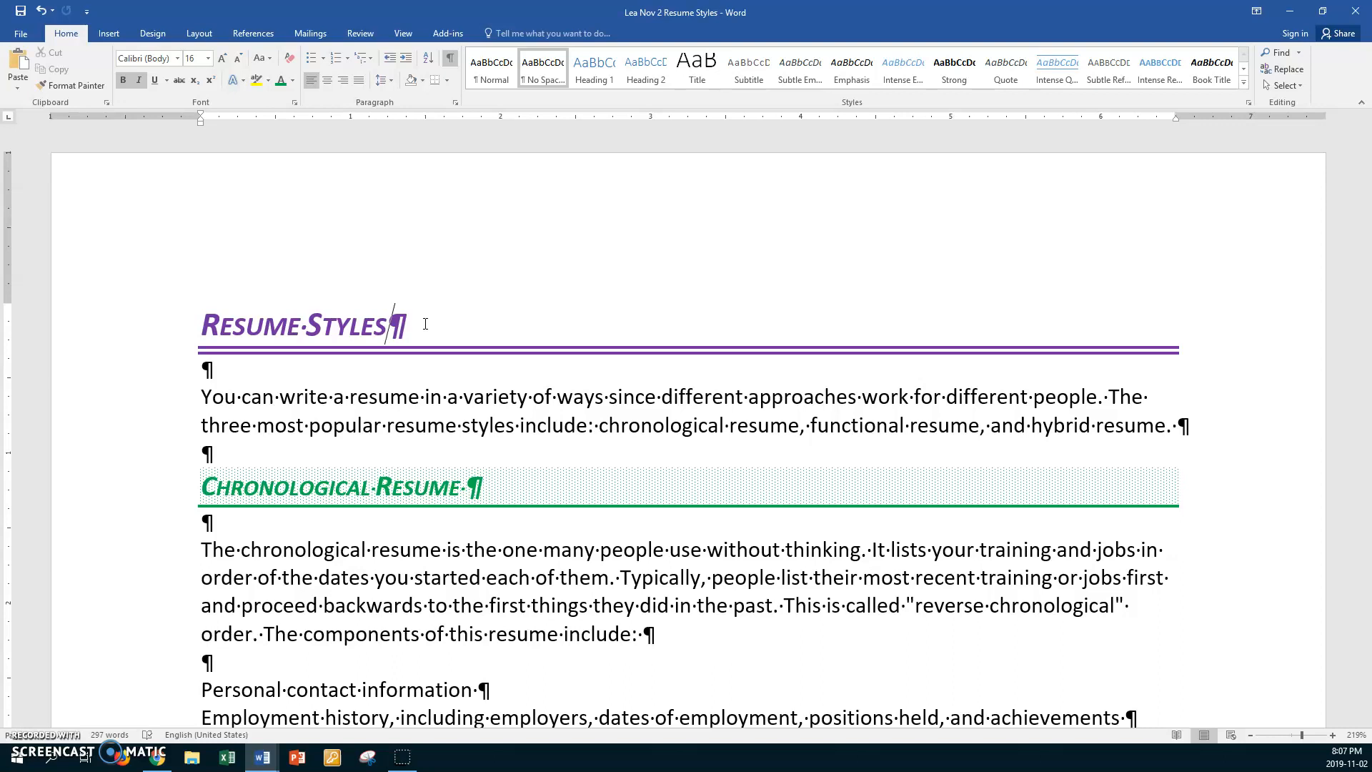
{"action": "left_click", "coordinate": [107, 37]}
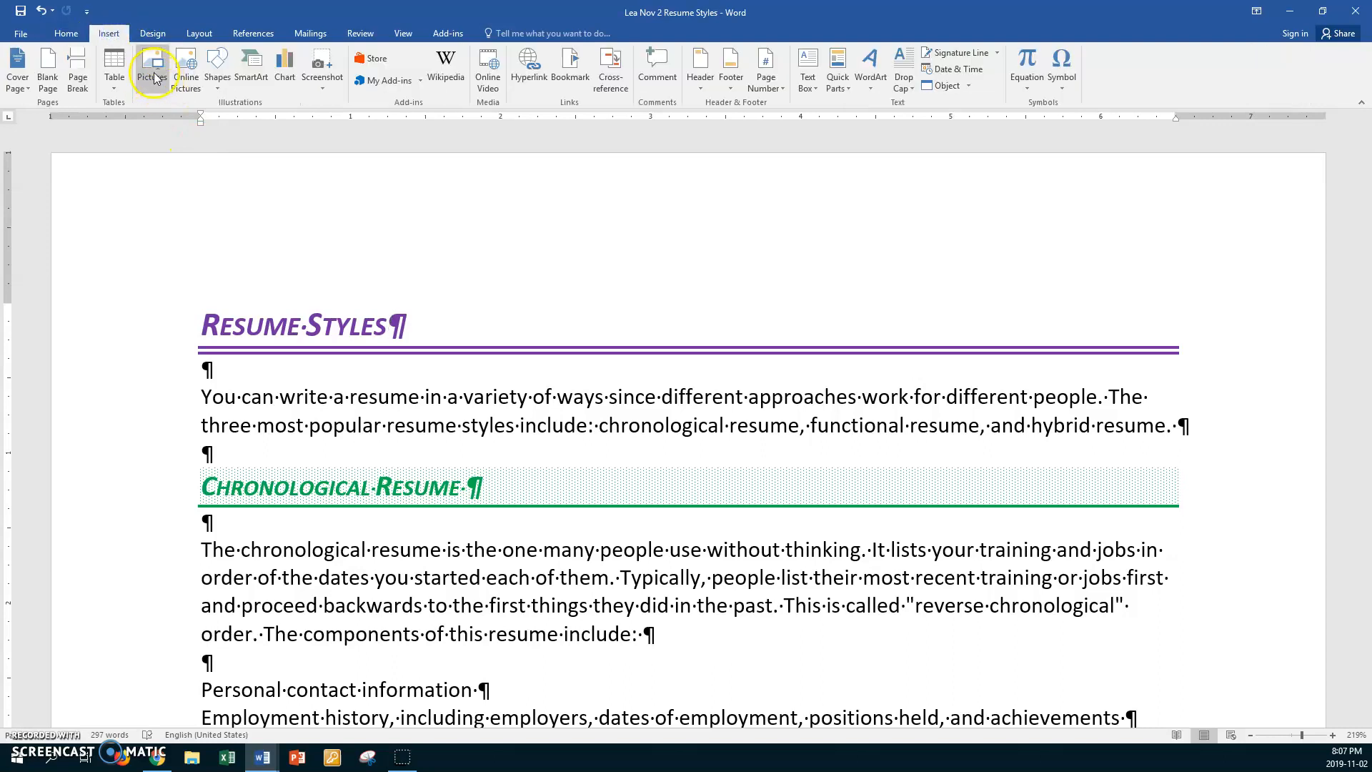
{"action": "left_click", "coordinate": [155, 76]}
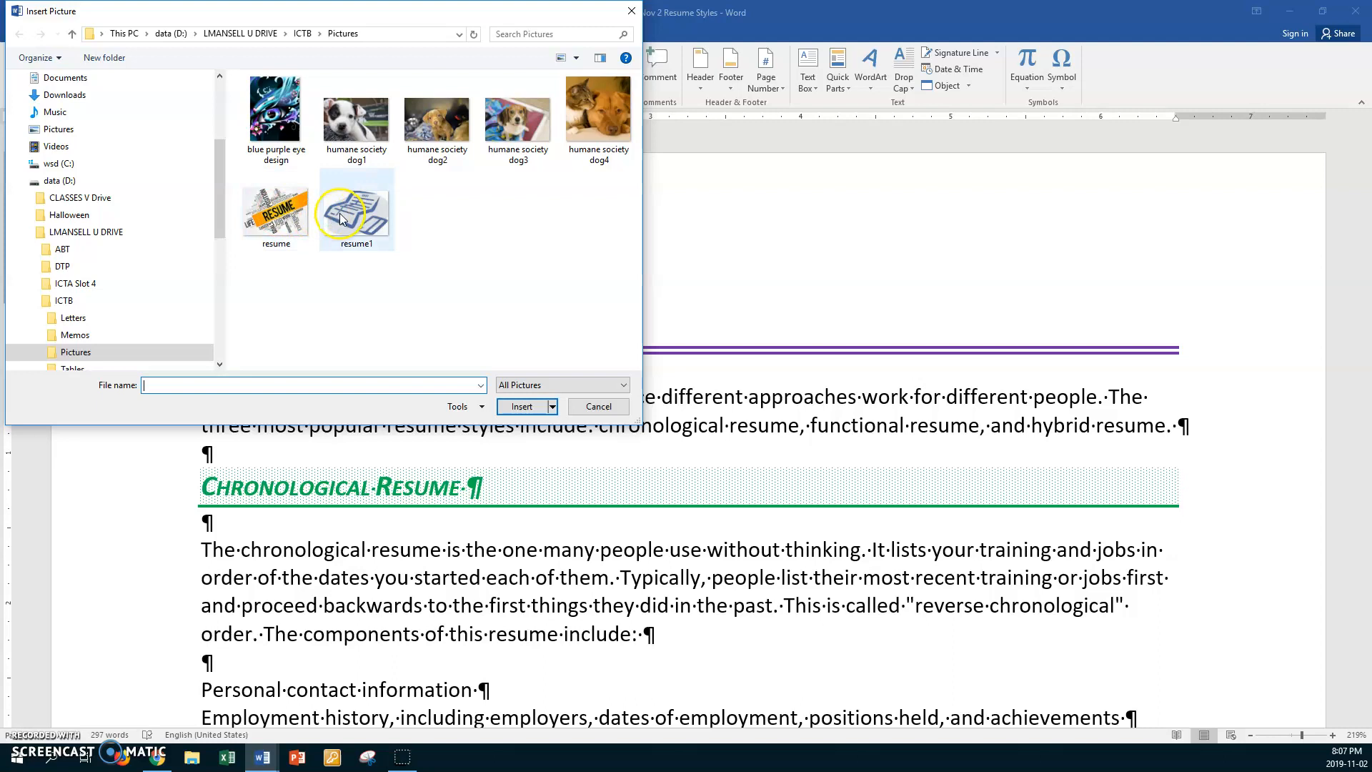
{"action": "left_click", "coordinate": [276, 211]}
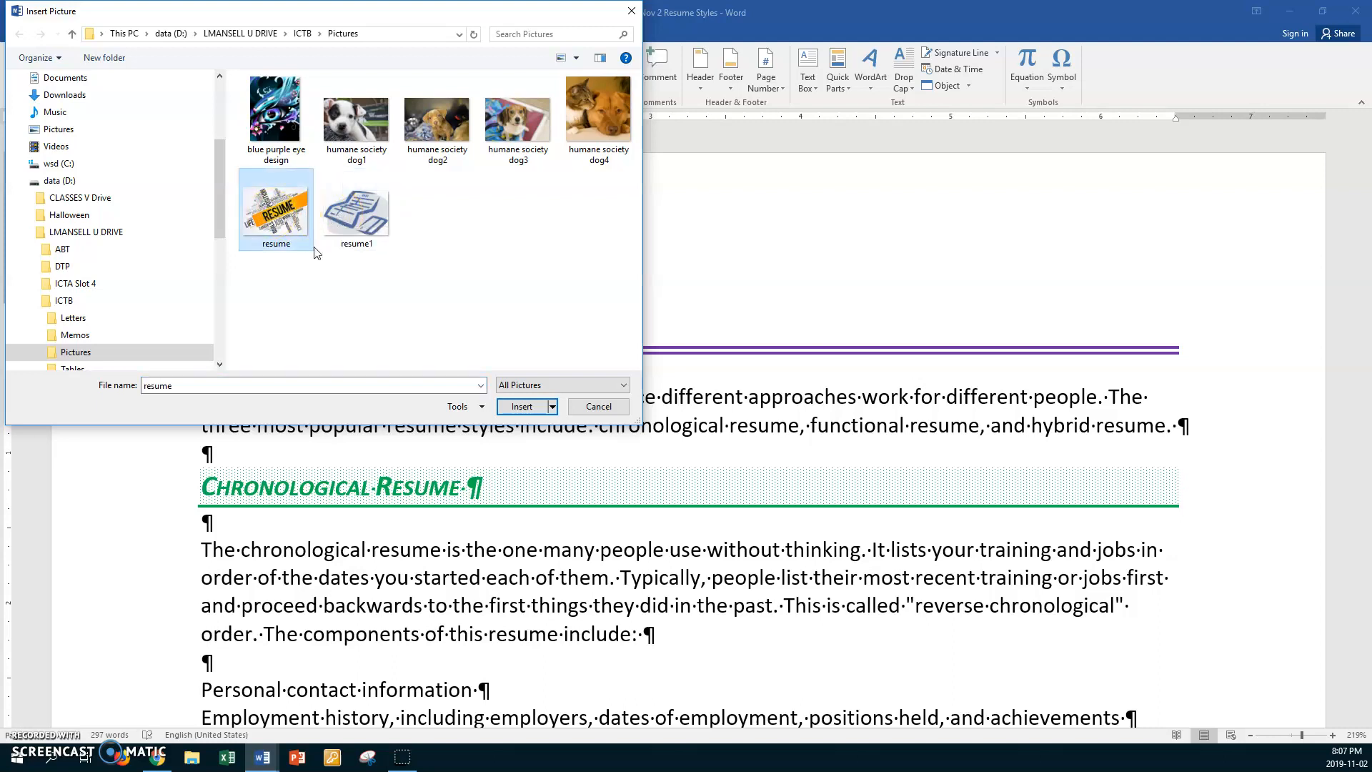
{"action": "left_click", "coordinate": [506, 406]}
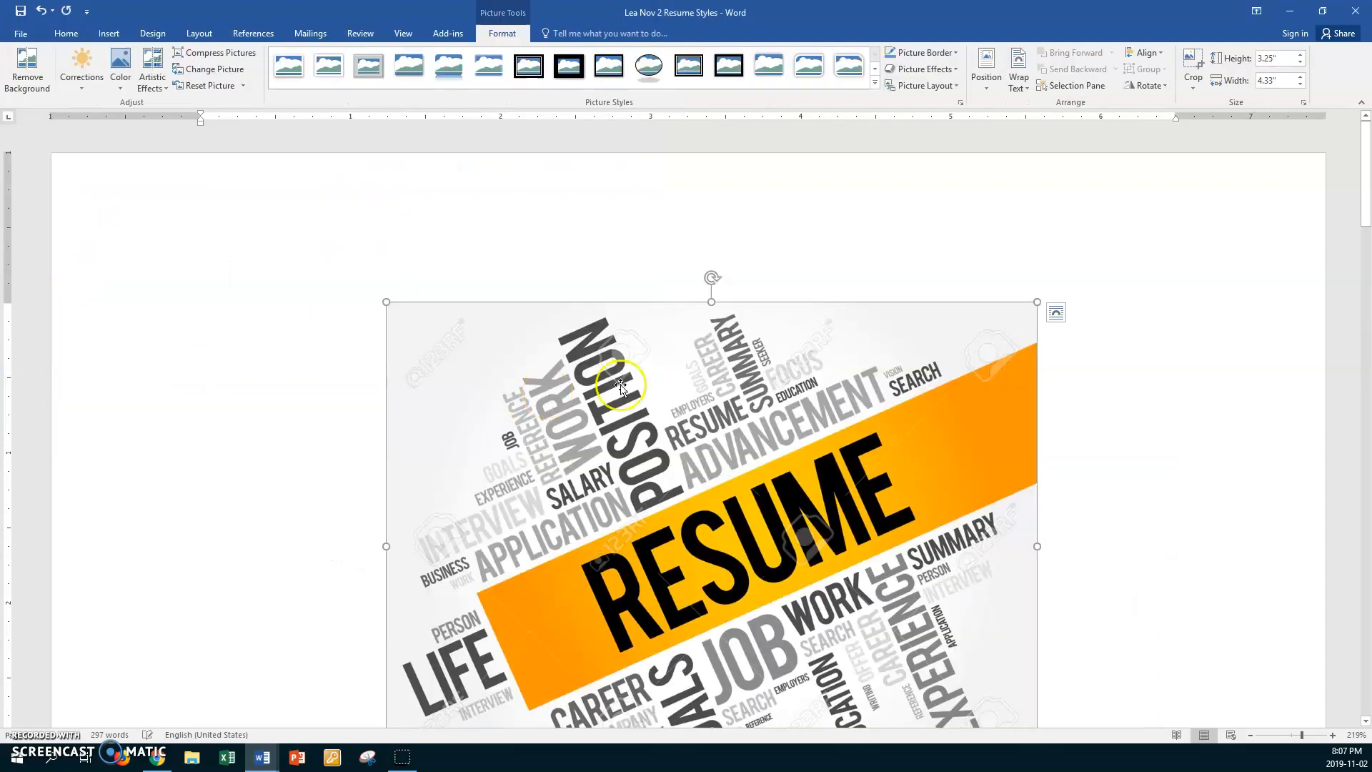
- Shrink the resume picture to about 0.93" by 1.24" and float it in front of text above the right end of the title's border
{"action": "left_click_drag", "start_coordinate": [385, 301], "coordinate": [661, 508]}
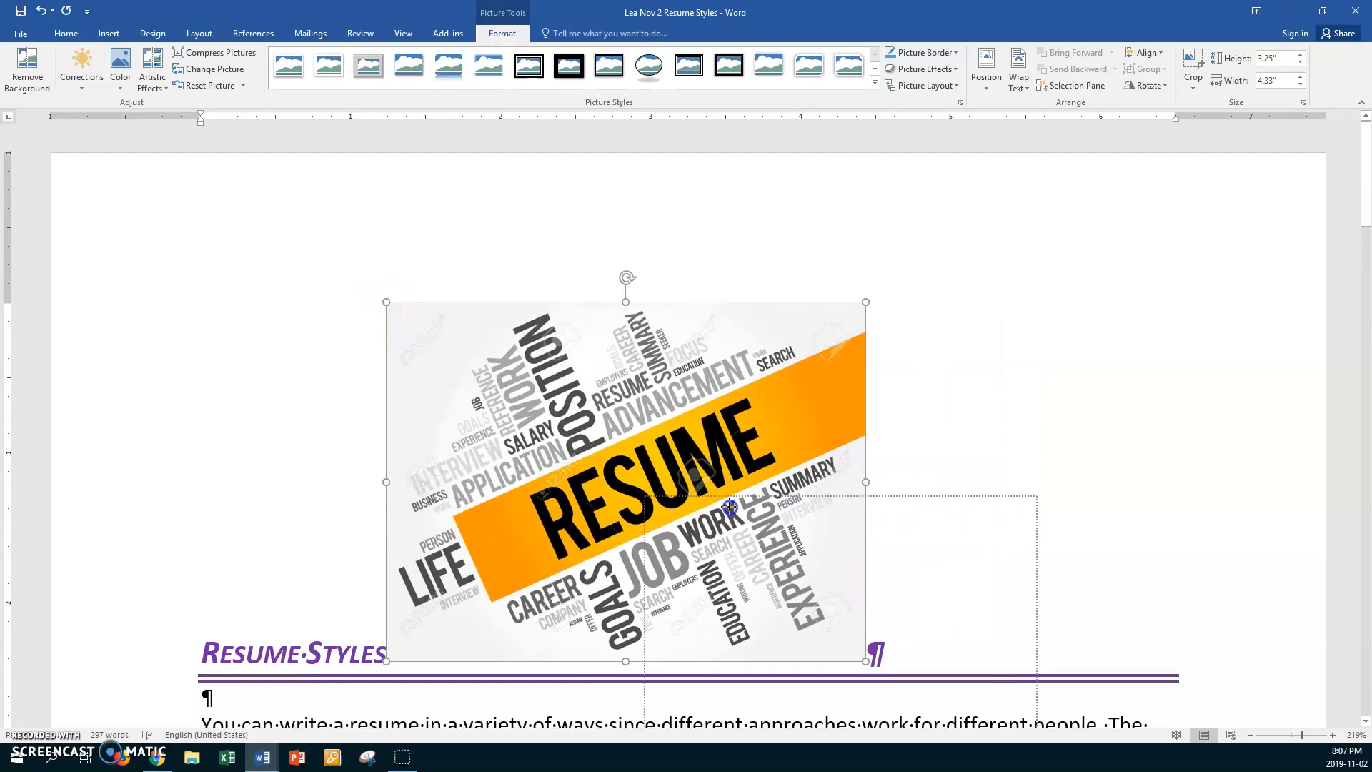
{"action": "left_click_drag", "start_coordinate": [385, 300], "coordinate": [624, 442]}
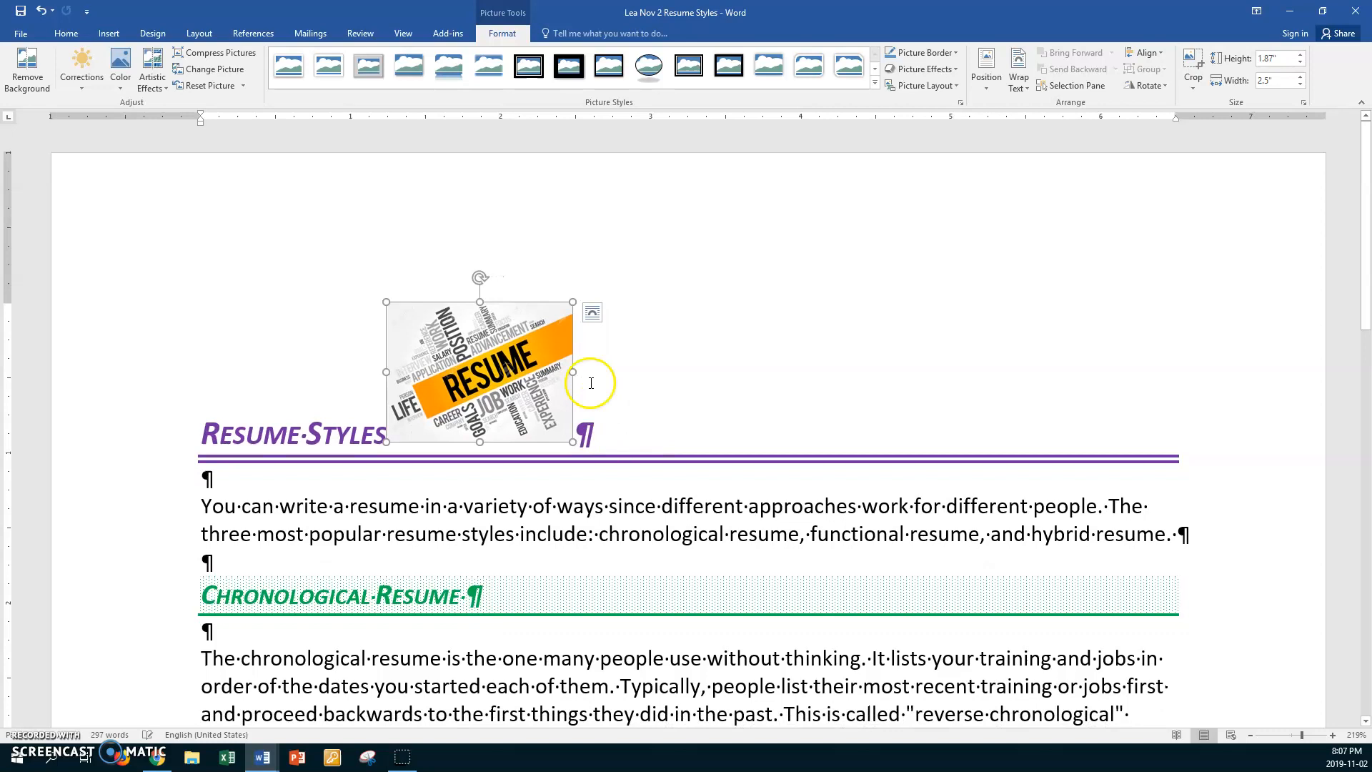
{"action": "left_click", "coordinate": [592, 314]}
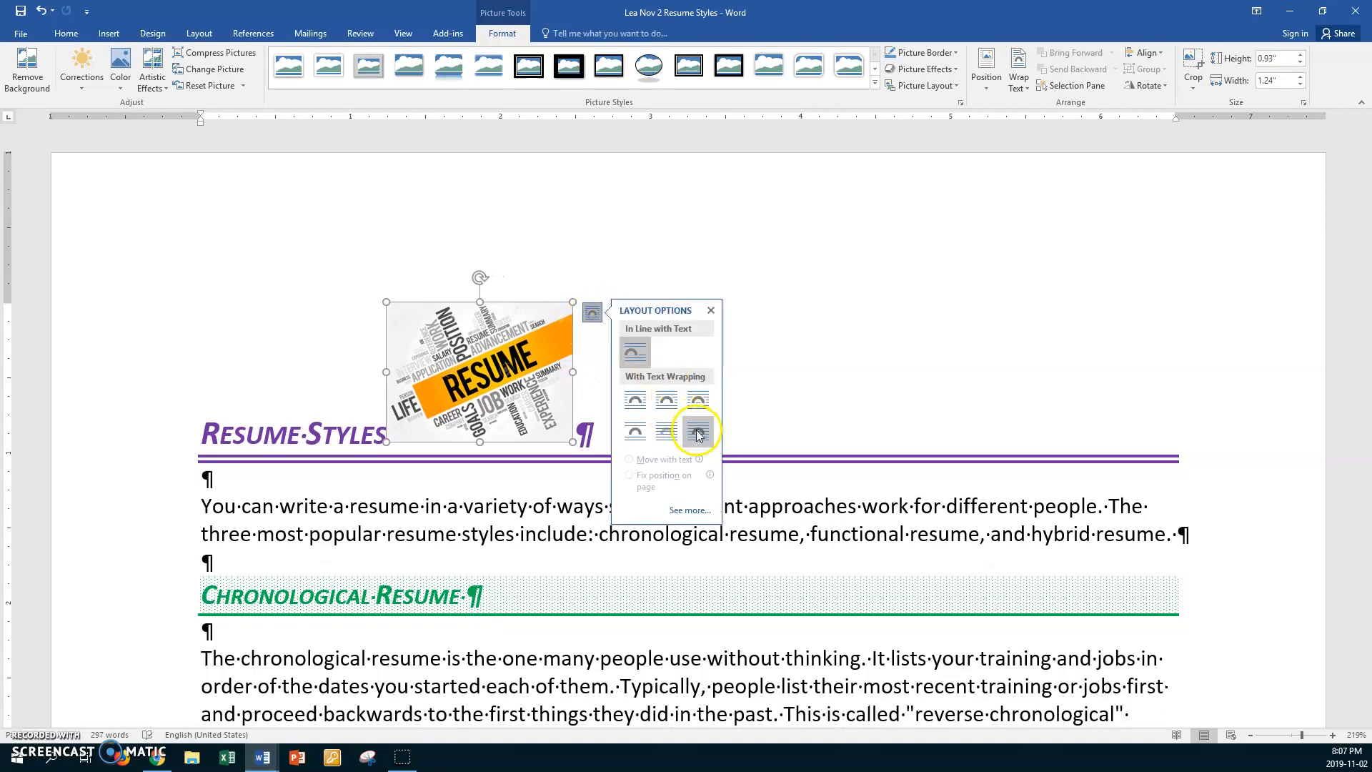
{"action": "left_click", "coordinate": [696, 430]}
{"action": "left_click_drag", "start_coordinate": [540, 336], "coordinate": [1142, 228]}
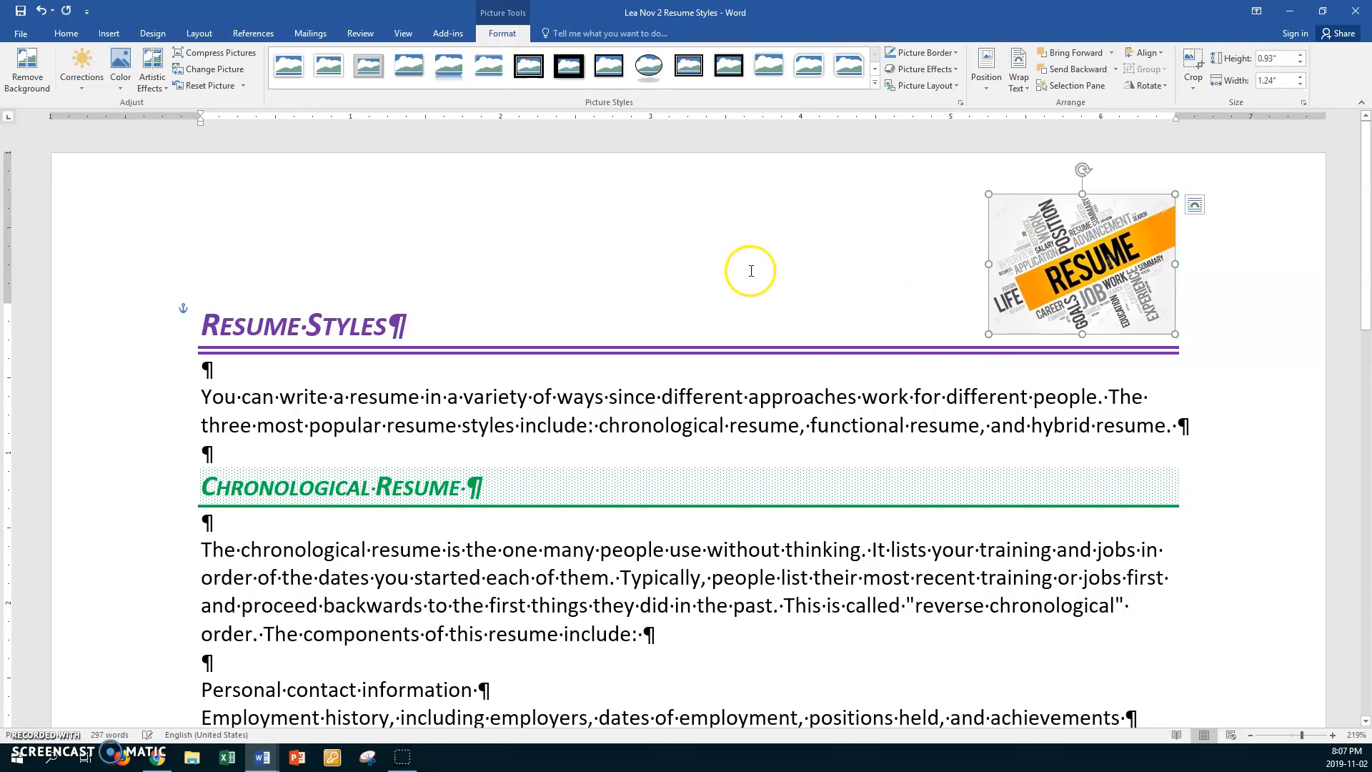
{"action": "left_click", "coordinate": [638, 277]}
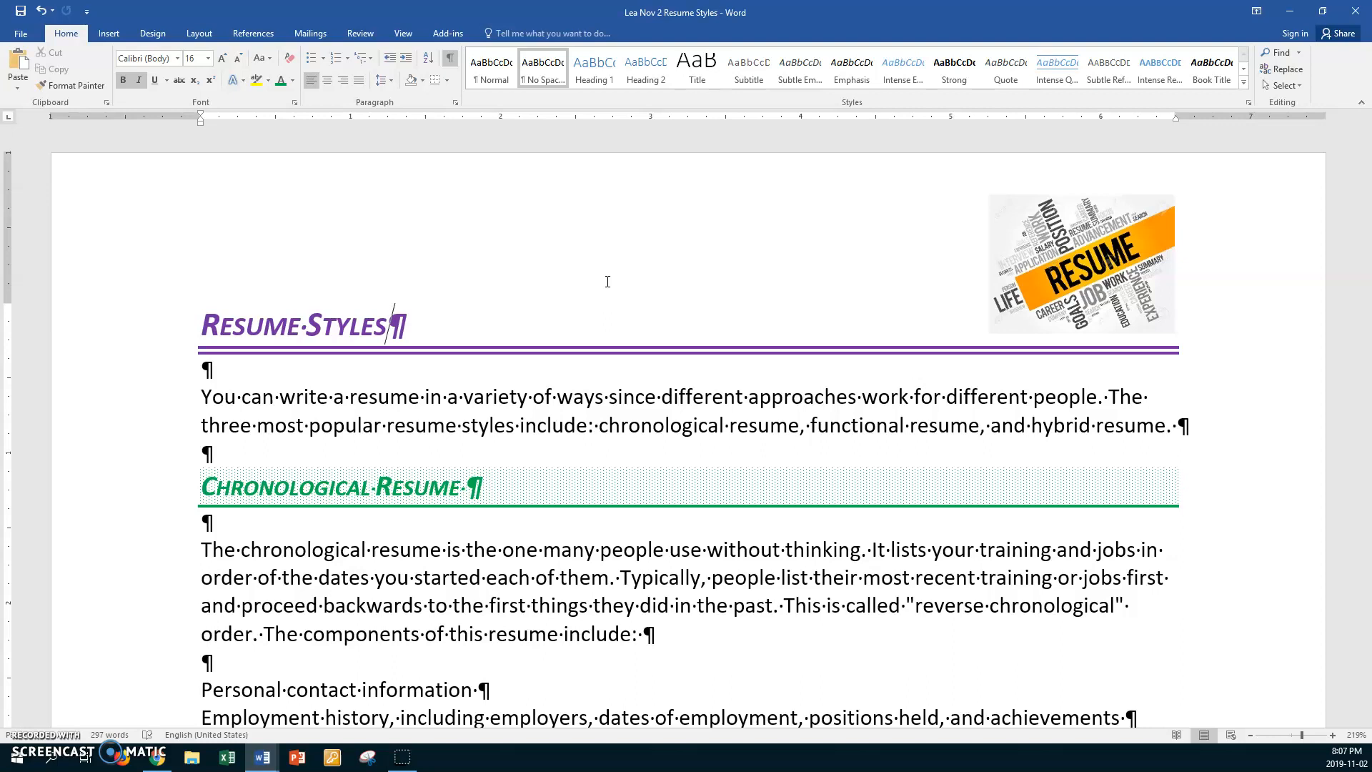
- Set up a page border for the whole document using the box setting and a double-line style
{"action": "scroll", "coordinate": [607, 282], "scroll_direction": "down", "scroll_amount": 1}
{"action": "left_click", "coordinate": [618, 351]}
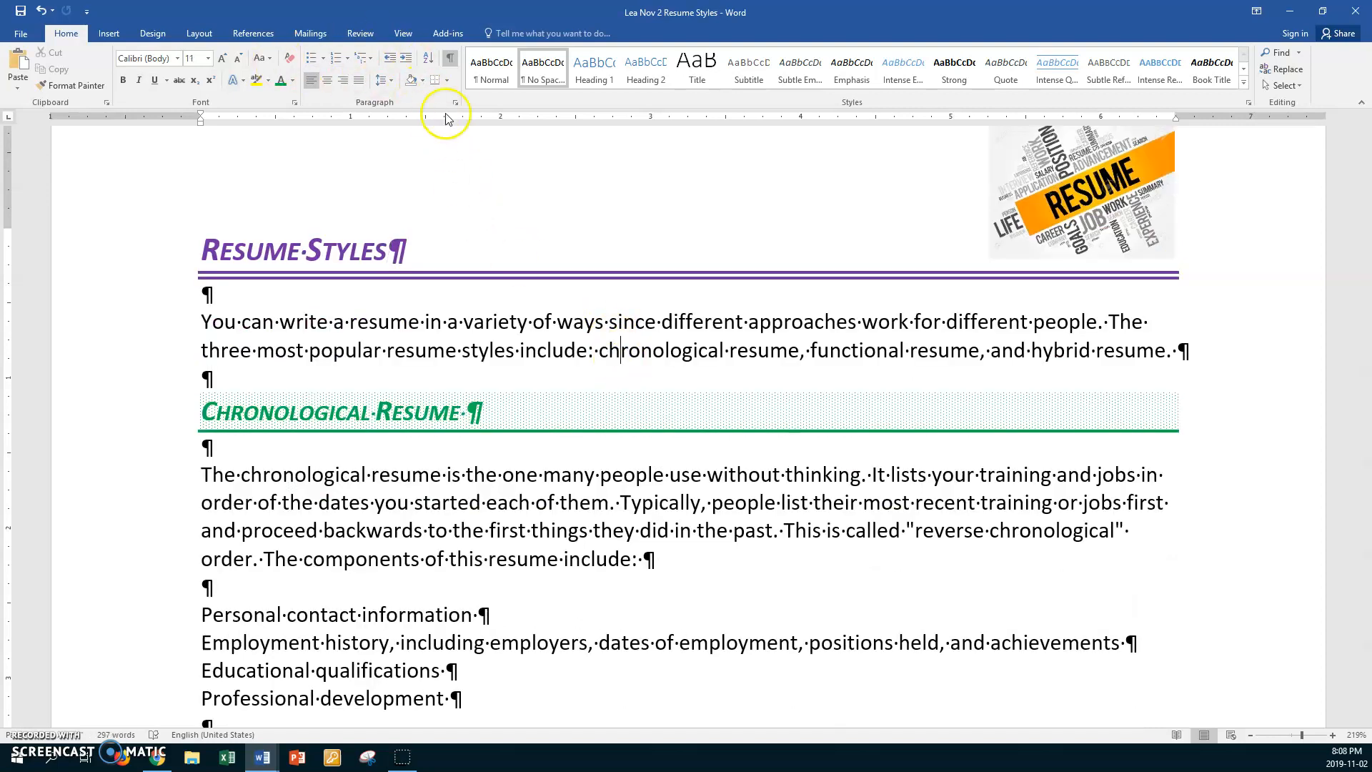
{"action": "left_click", "coordinate": [447, 80]}
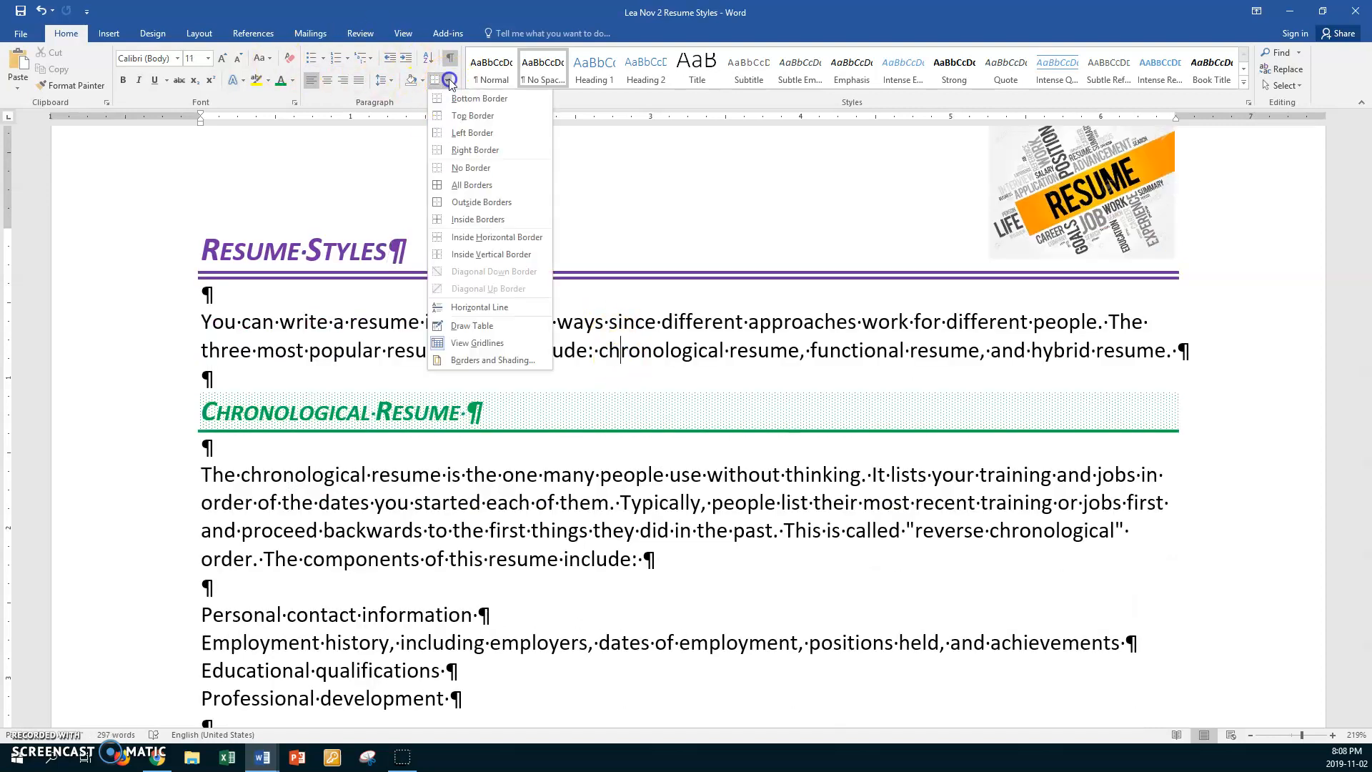
{"action": "left_click", "coordinate": [476, 360]}
{"action": "left_click", "coordinate": [427, 207]}
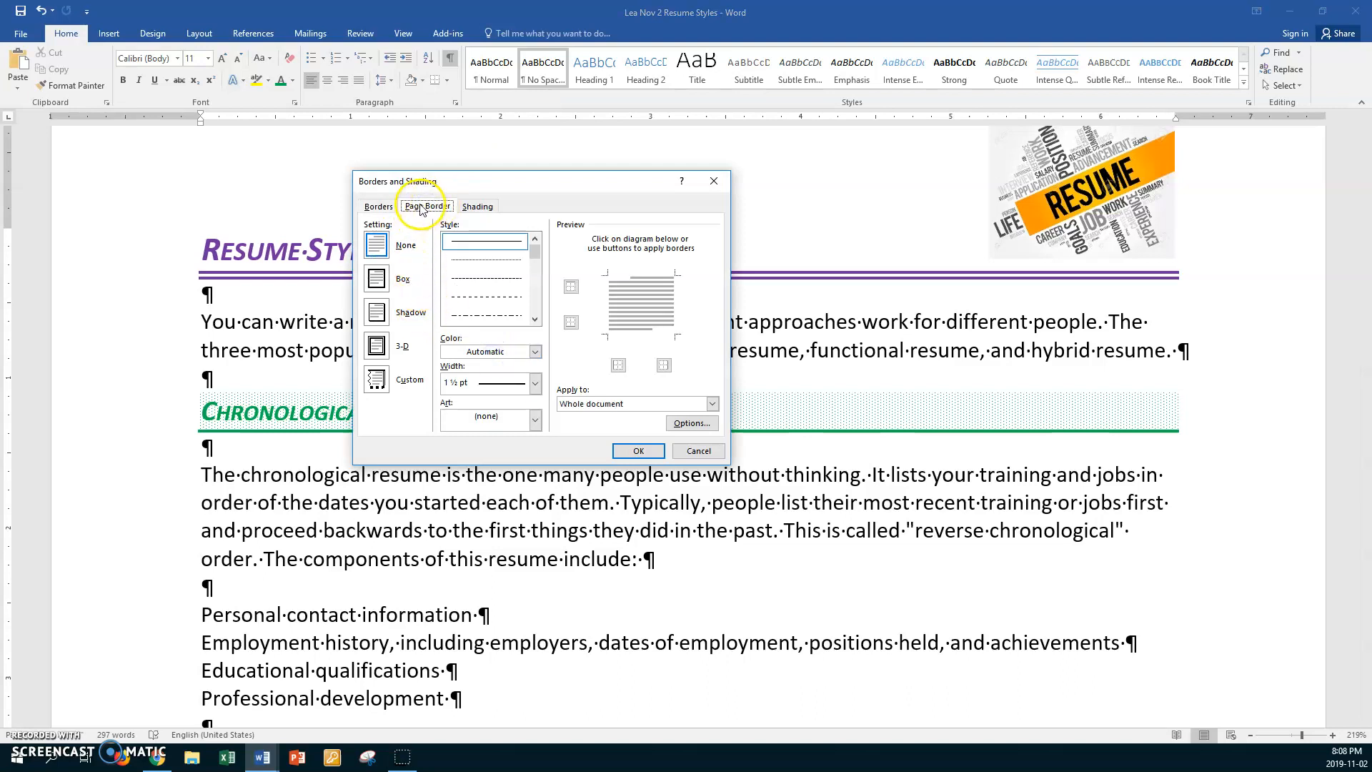
{"action": "left_click", "coordinate": [535, 320]}
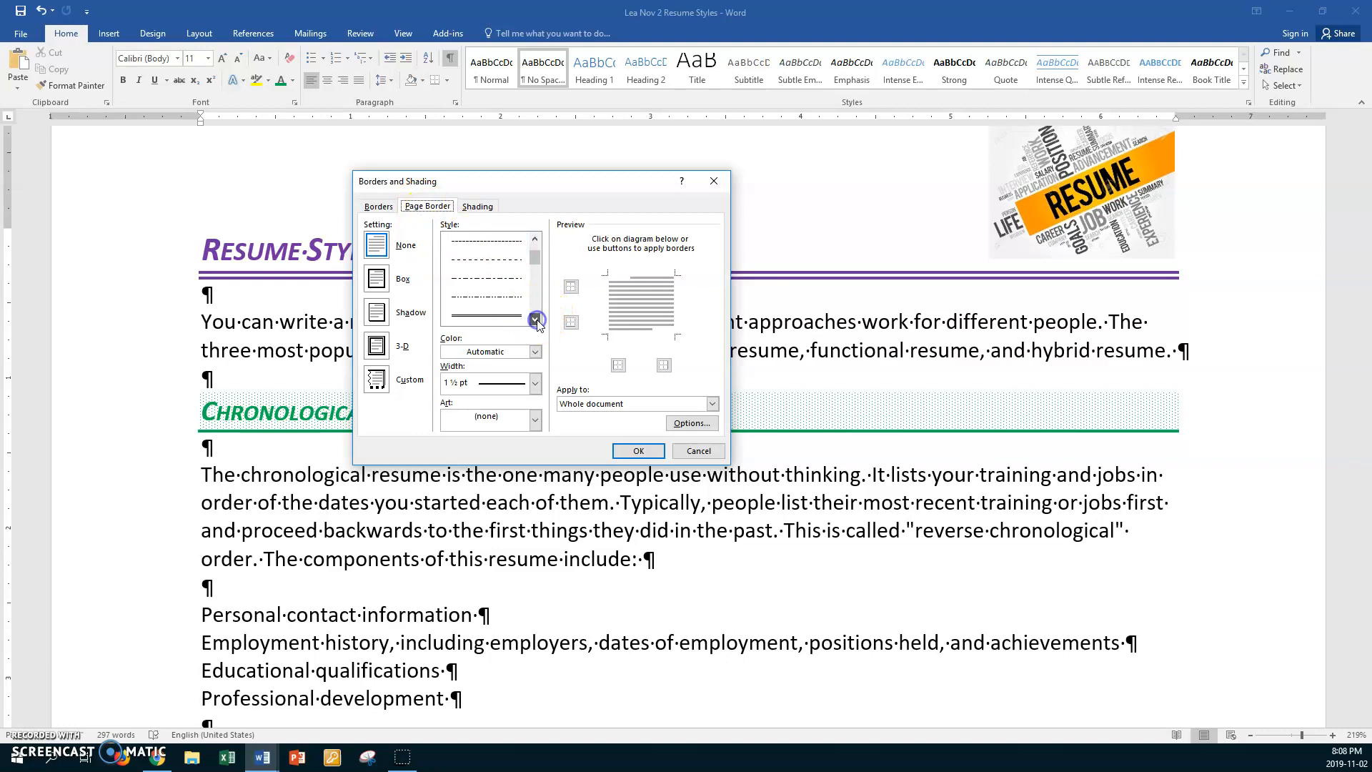
{"action": "left_click", "coordinate": [511, 299]}
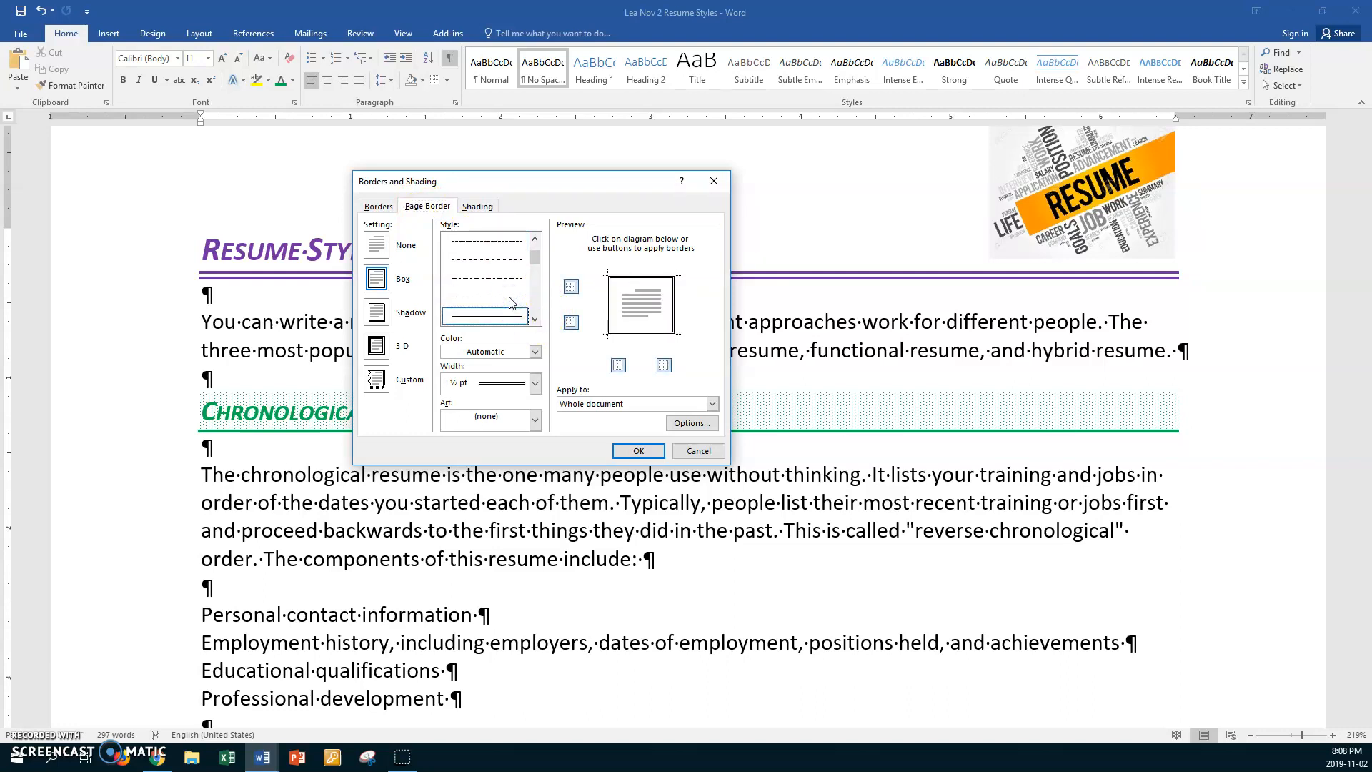
- Make the double-line page border 1 ½ pt wide and purple, and apply it to the document
{"action": "left_click", "coordinate": [535, 383]}
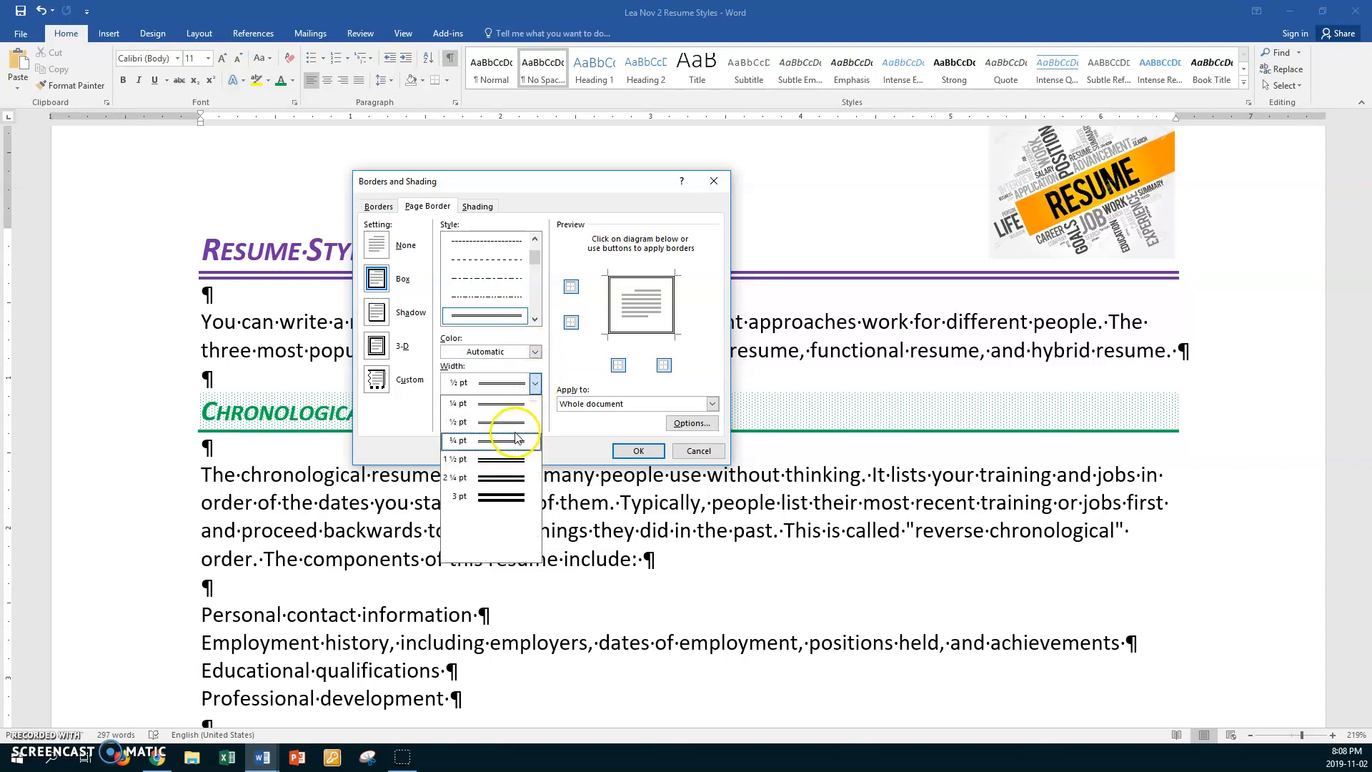
{"action": "left_click", "coordinate": [506, 458]}
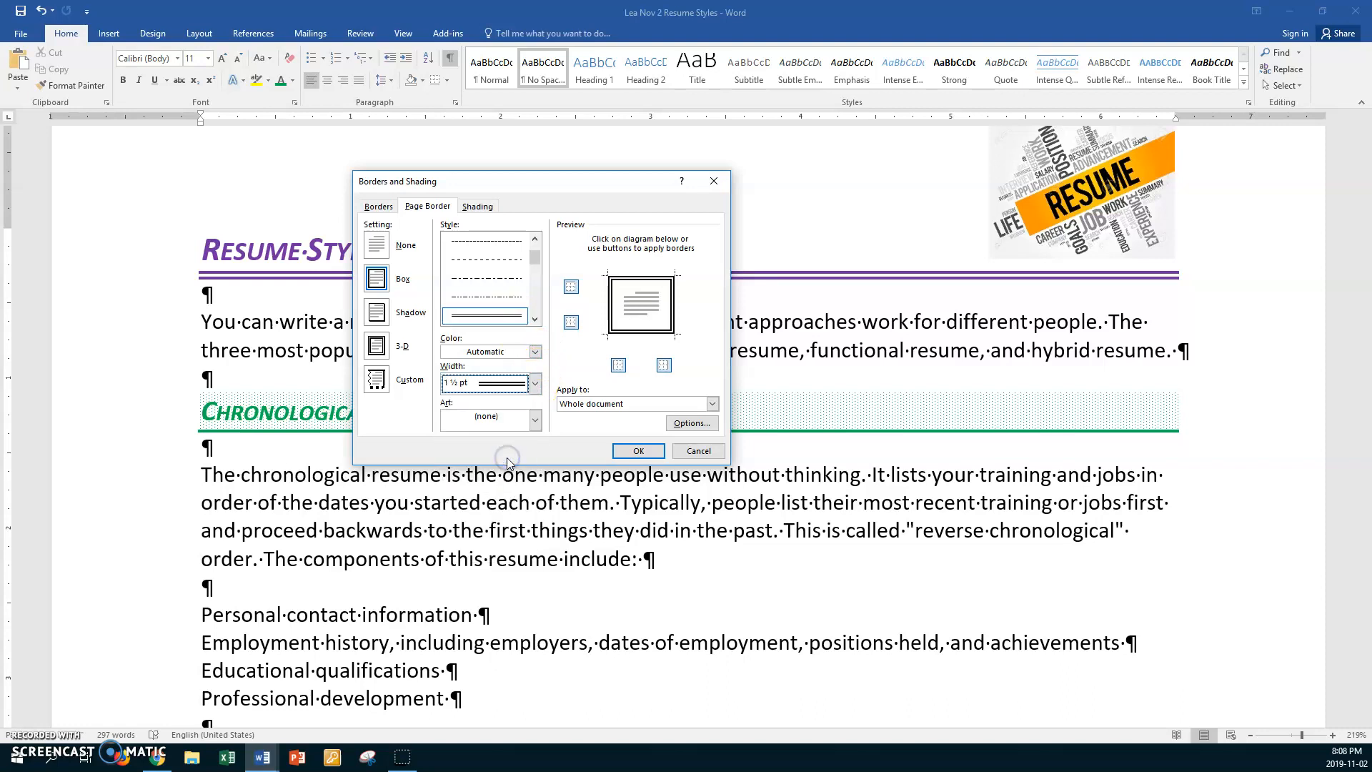
{"action": "left_click", "coordinate": [535, 352]}
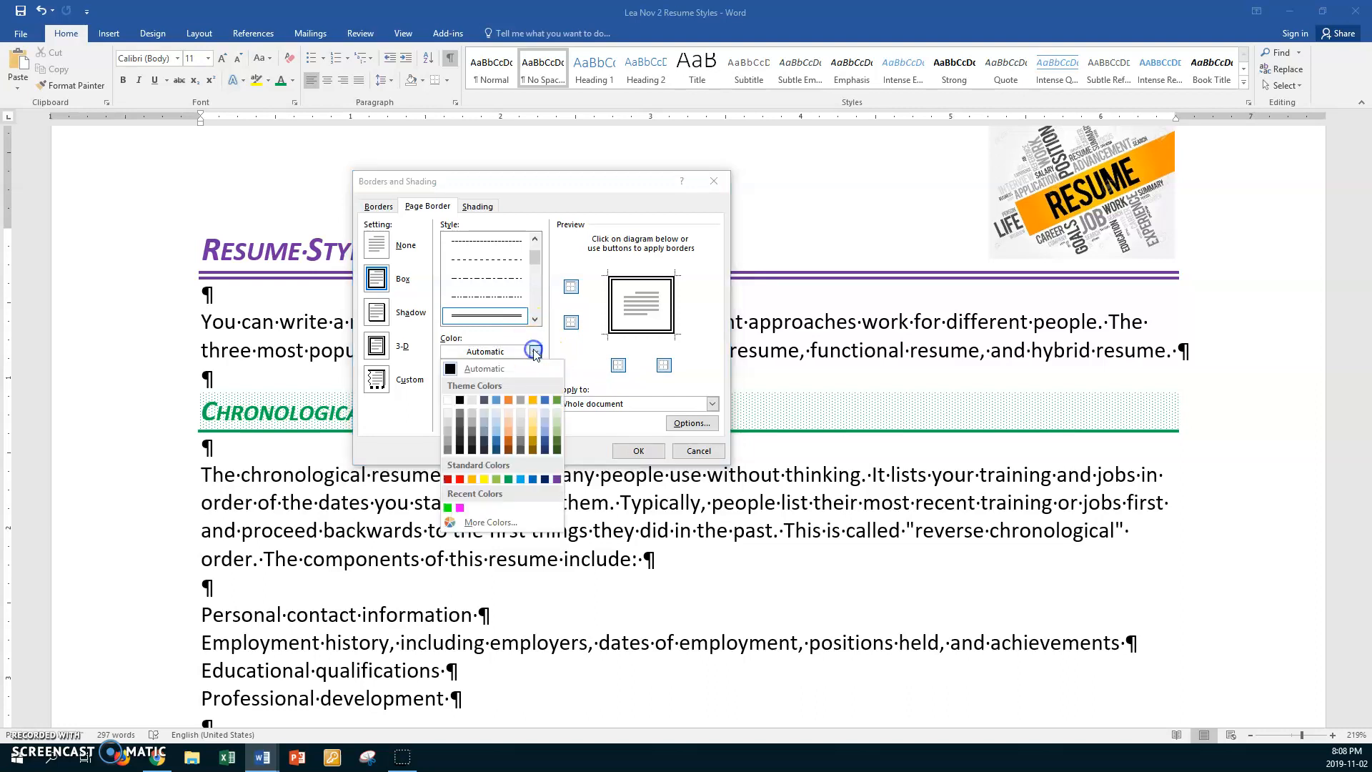
{"action": "left_click", "coordinate": [557, 479]}
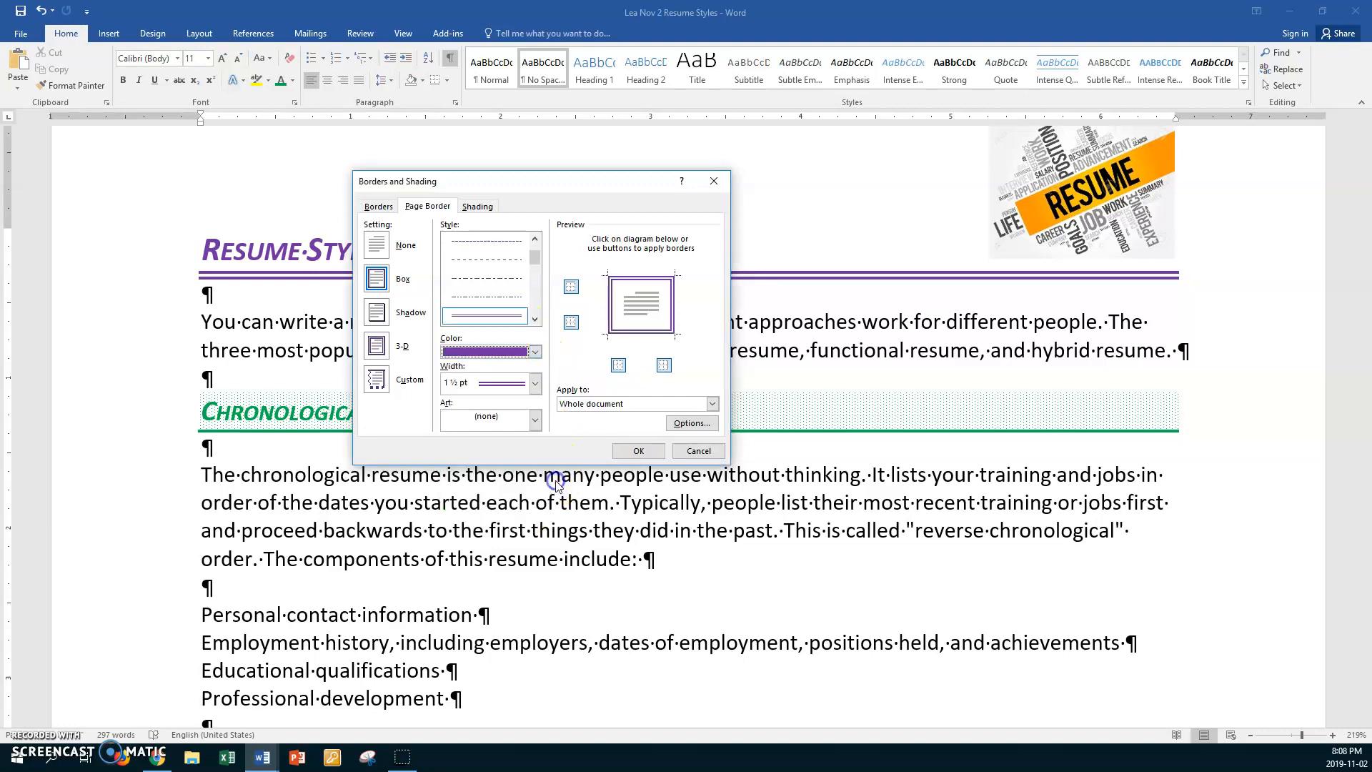
{"action": "left_click", "coordinate": [621, 453]}
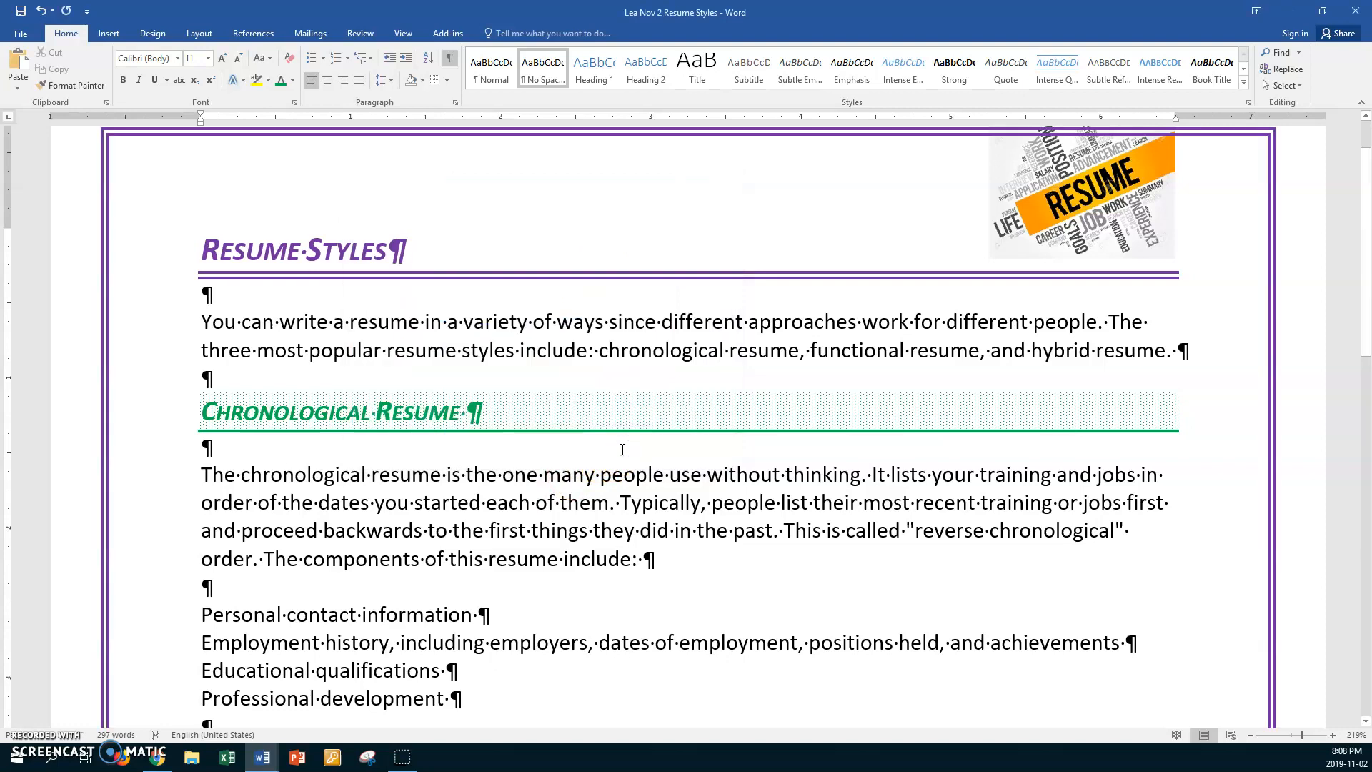
- Move the resume picture down slightly so it sits inside the page border, just above the title's purple line
{"action": "scroll", "coordinate": [554, 379], "scroll_direction": "up", "scroll_amount": 1}
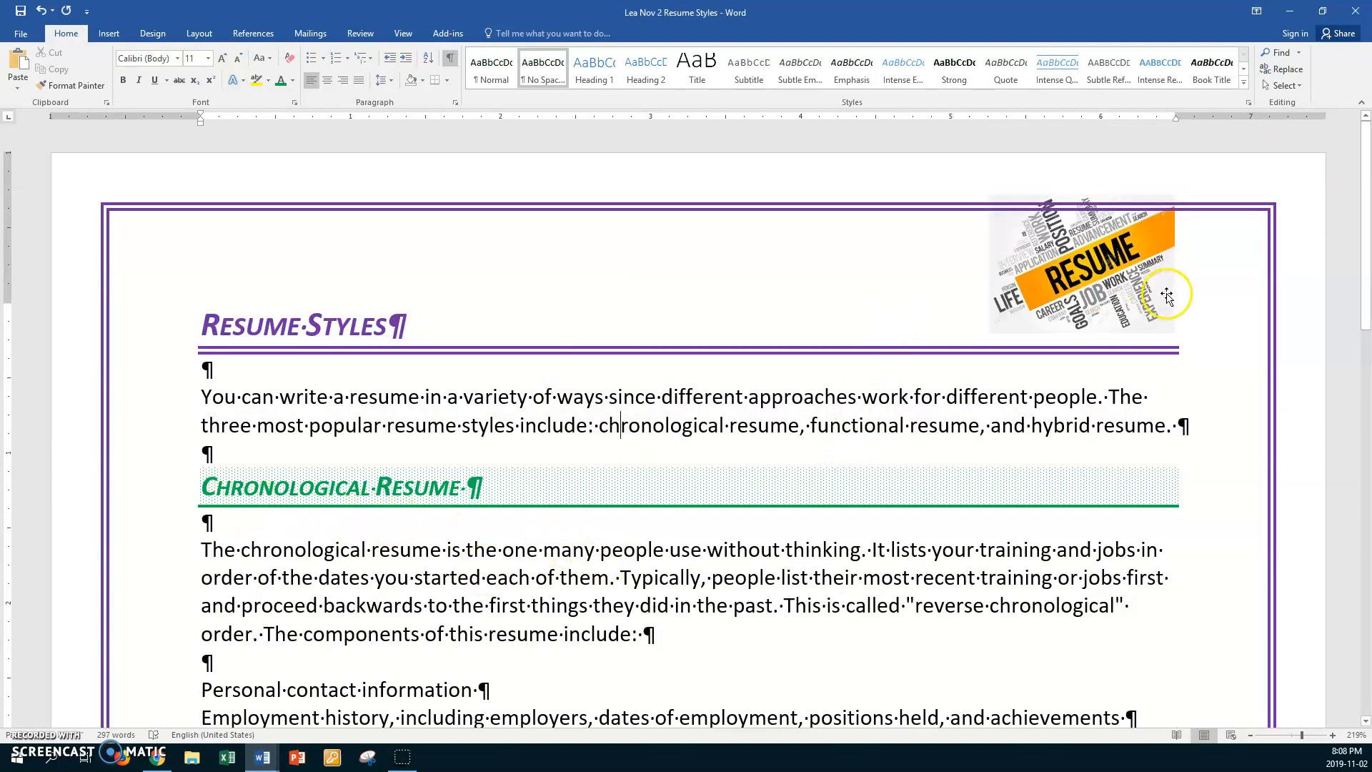
{"action": "left_click", "coordinate": [1120, 285]}
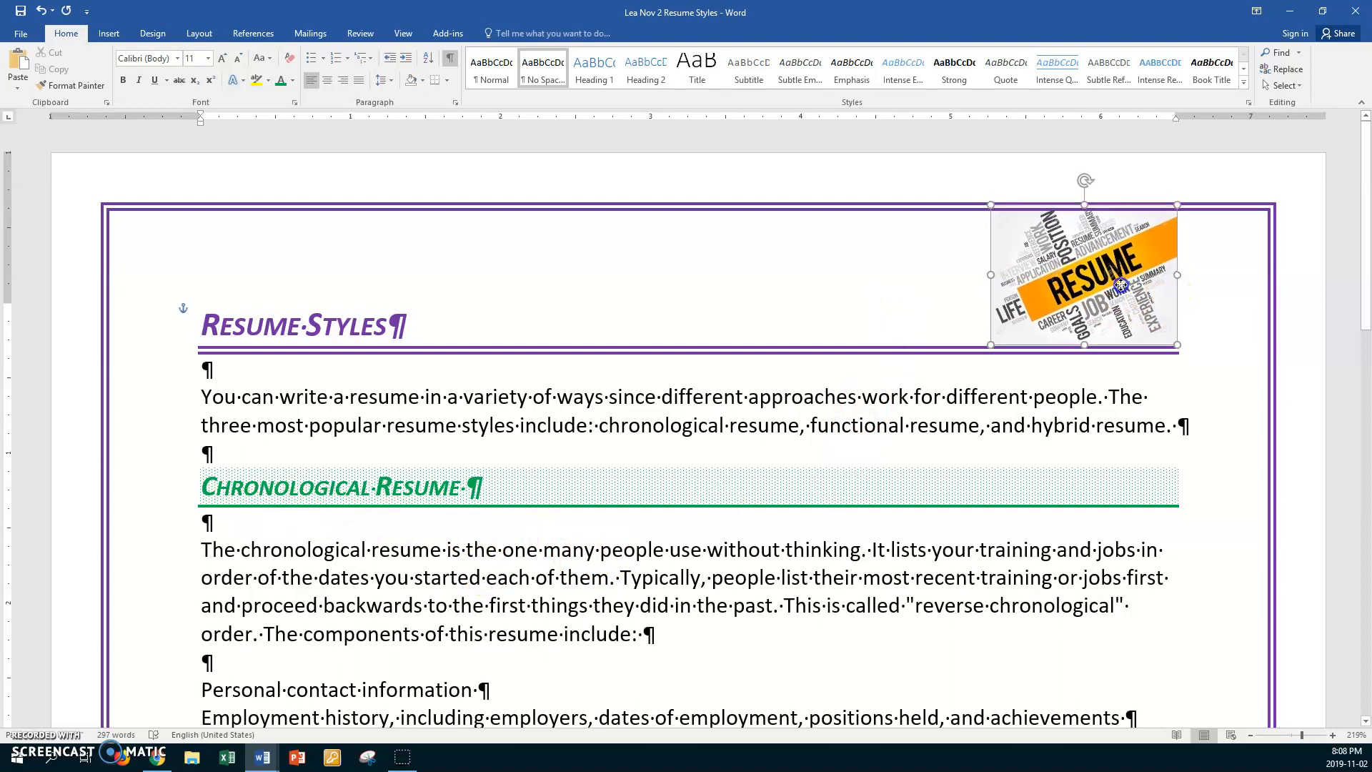
{"action": "left_click", "coordinate": [946, 302]}
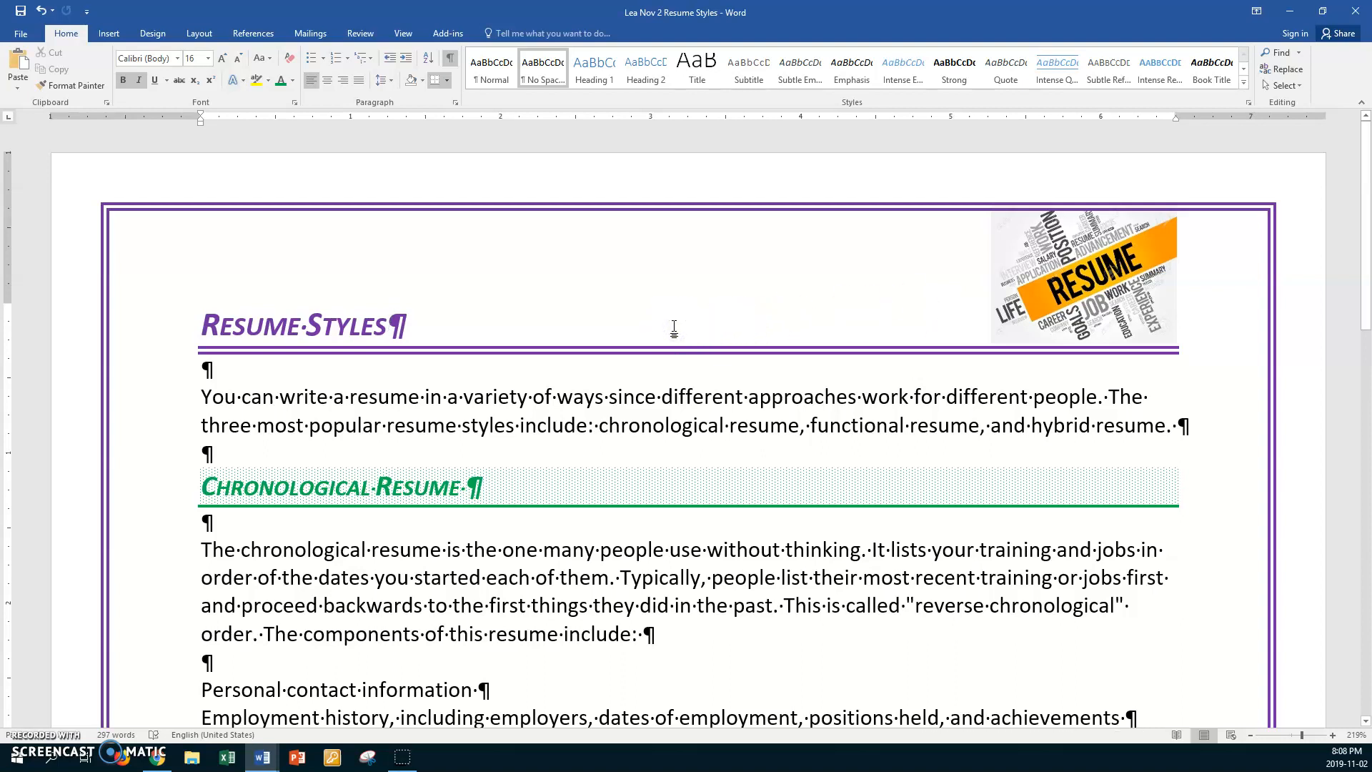
- Define a new bullet for the four chronological resume components using the Wingdings outlined star, character code 182
{"action": "scroll", "coordinate": [674, 327], "scroll_direction": "down", "scroll_amount": 5}
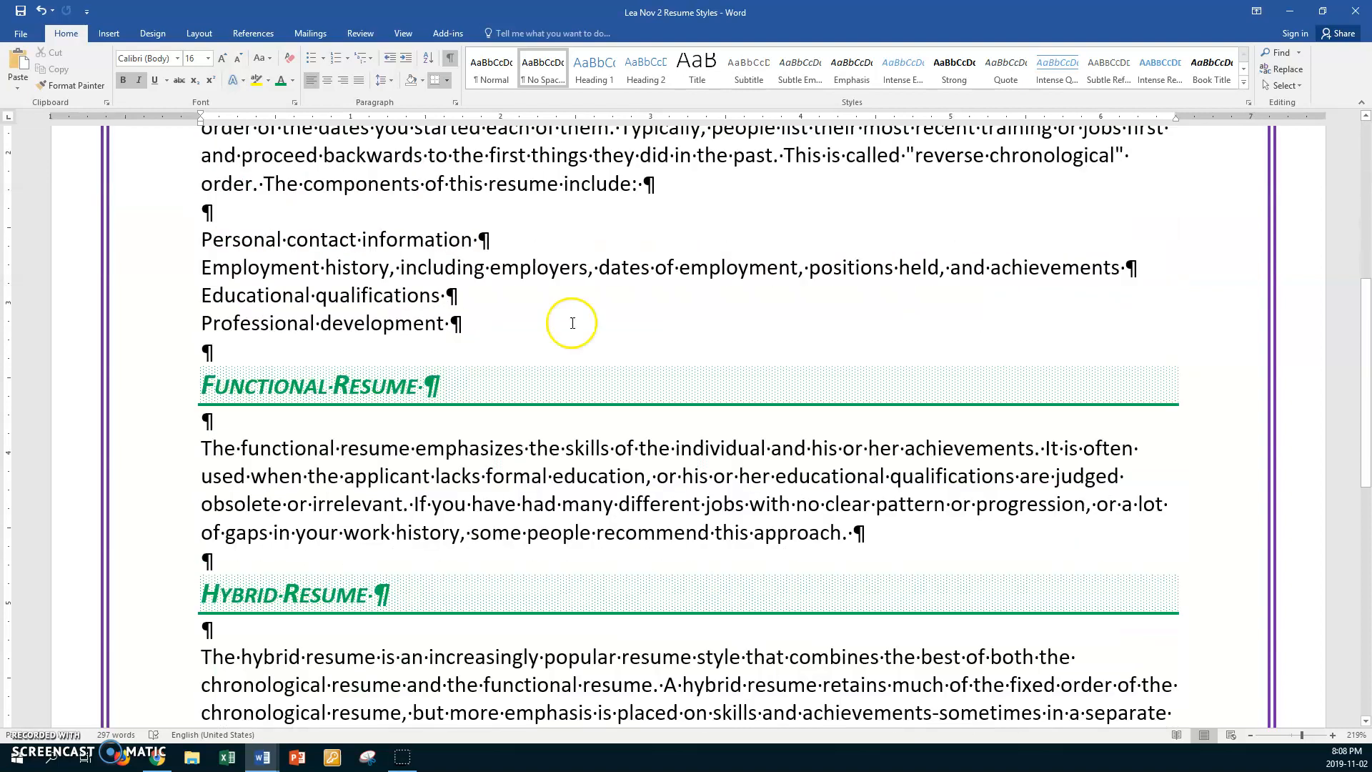
{"action": "left_click_drag", "start_coordinate": [159, 240], "coordinate": [145, 319]}
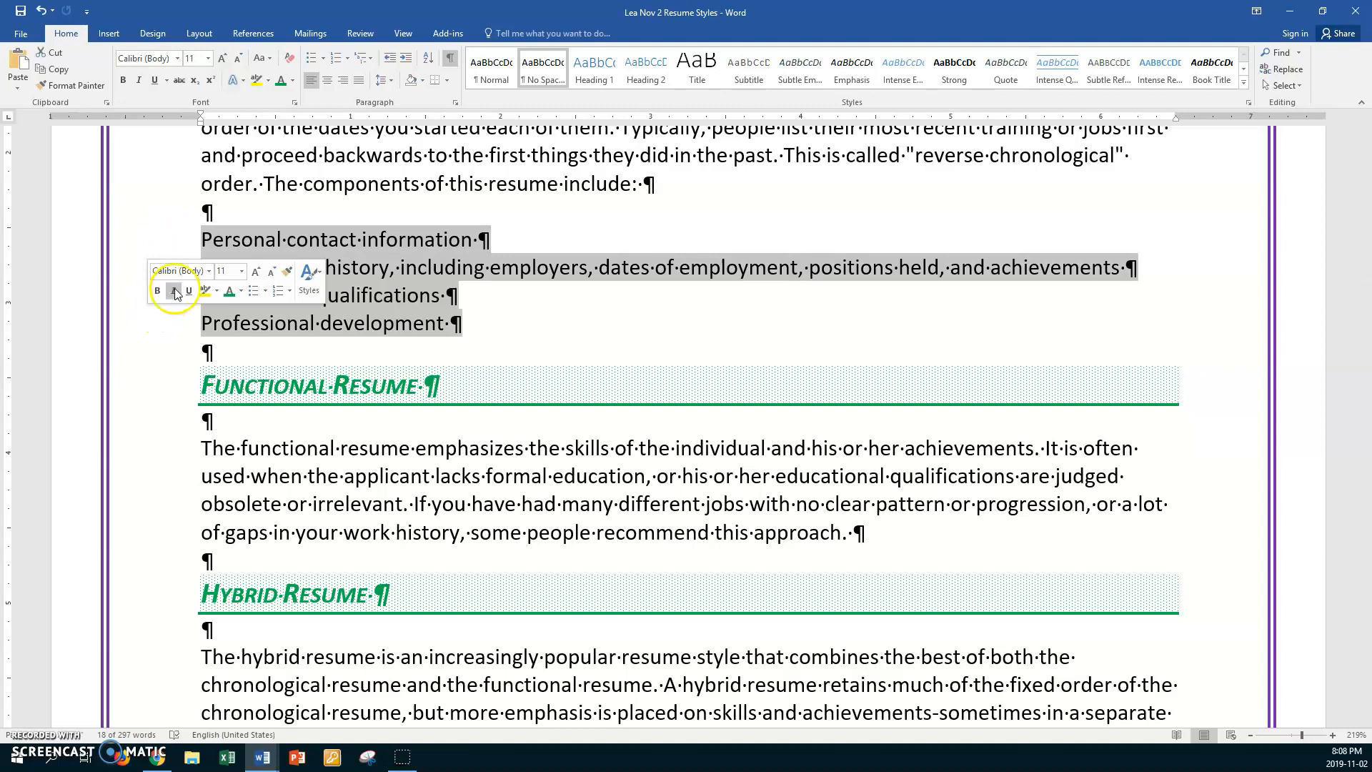
{"action": "left_click", "coordinate": [324, 59]}
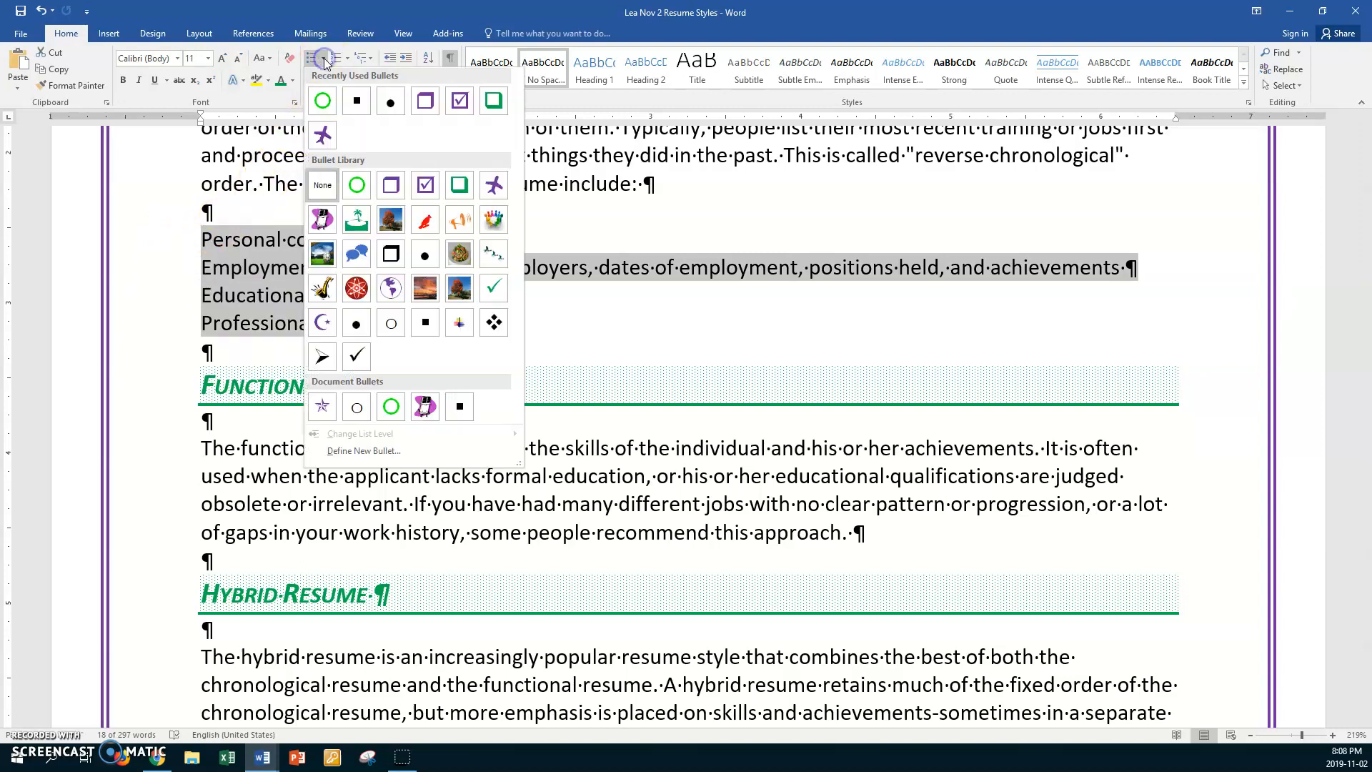
{"action": "left_click", "coordinate": [378, 450]}
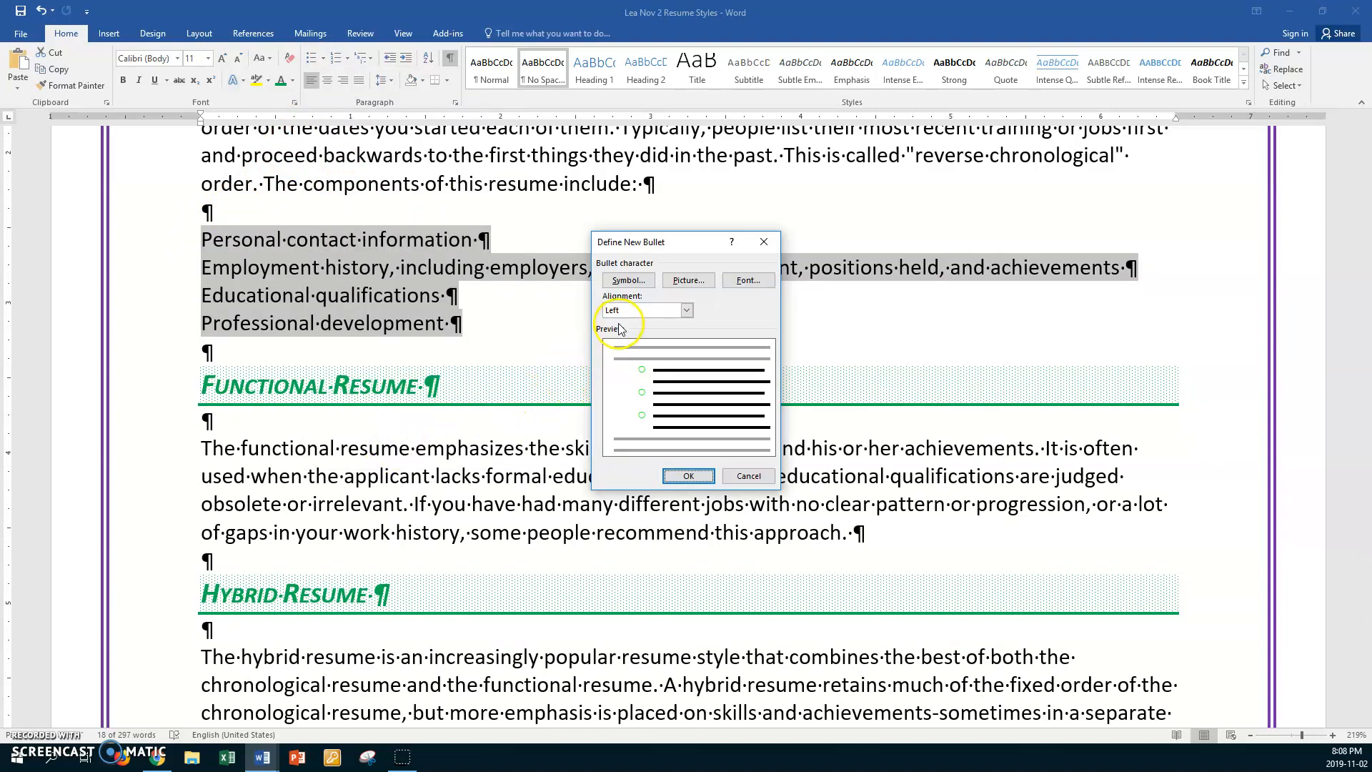
{"action": "left_click", "coordinate": [642, 286]}
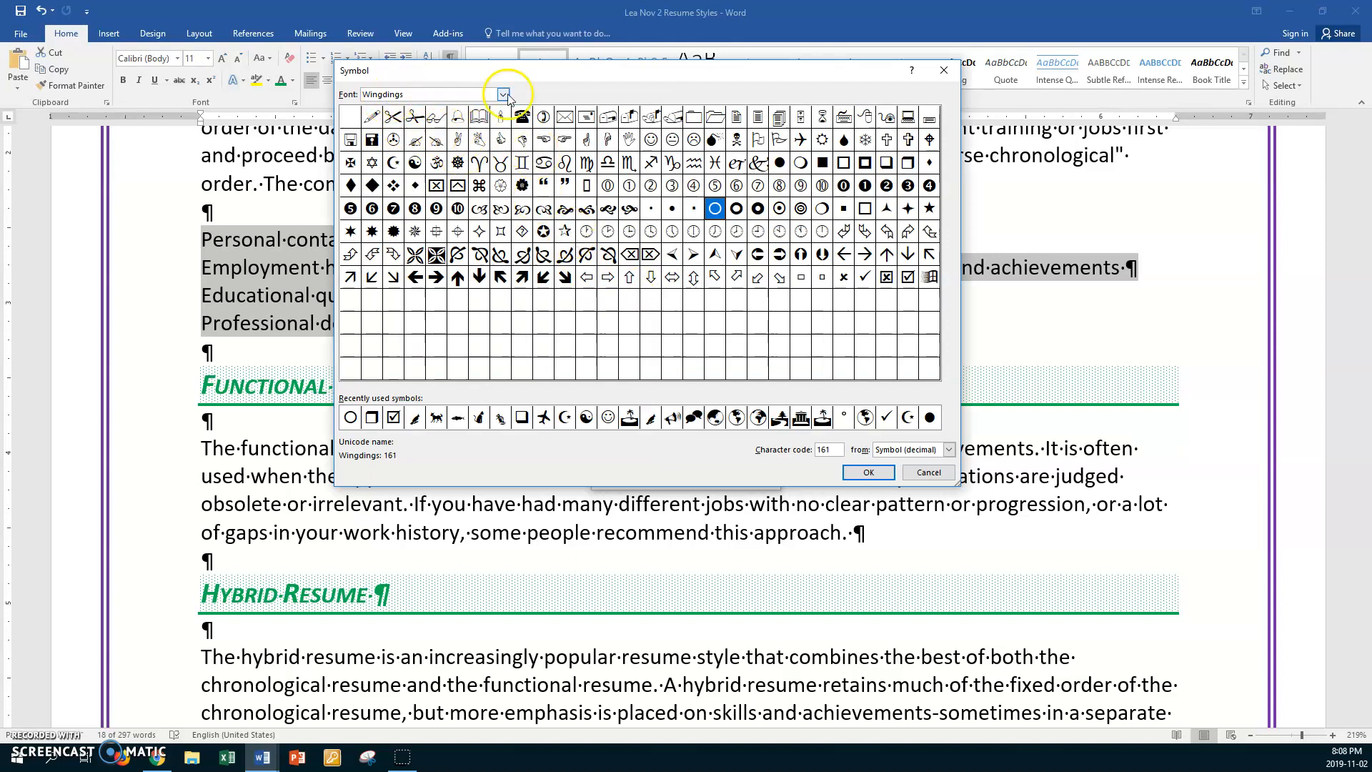
{"action": "left_click", "coordinate": [566, 233]}
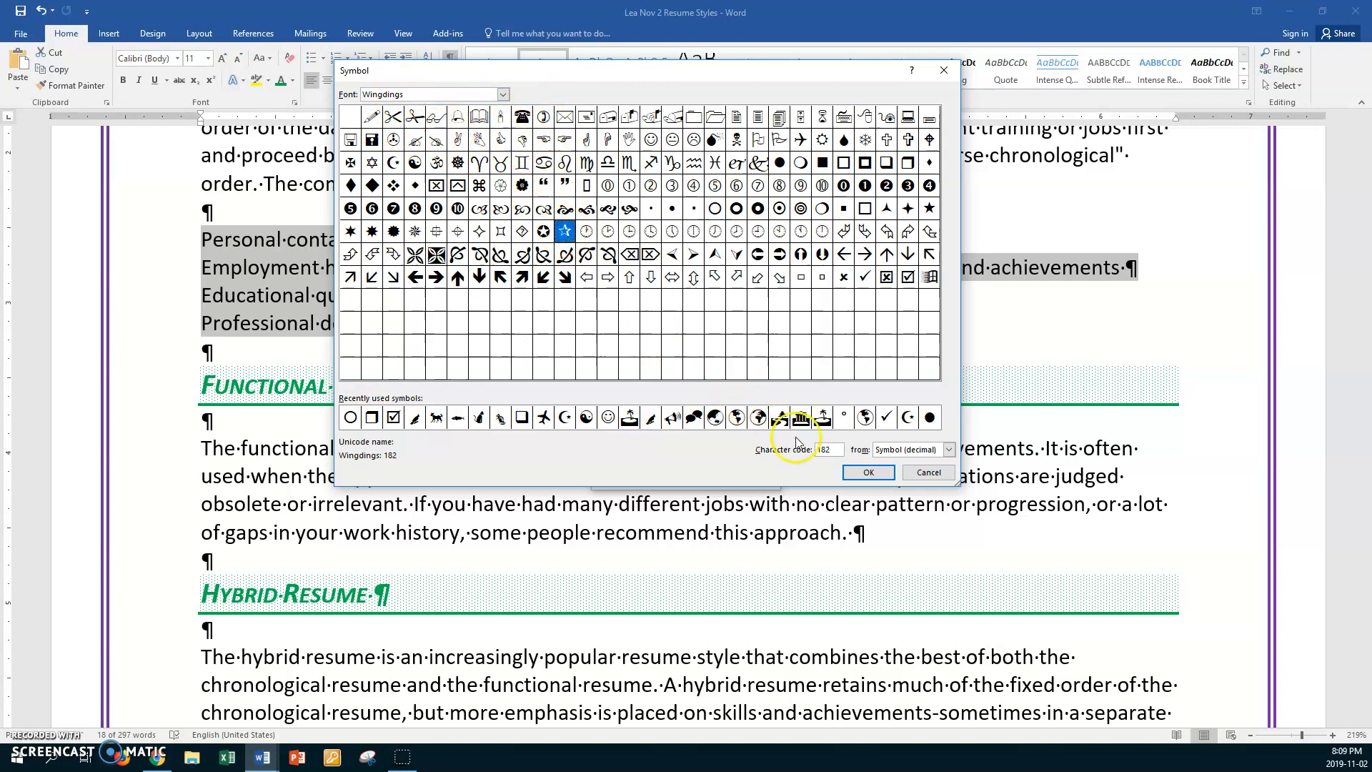
{"action": "left_click", "coordinate": [867, 473]}
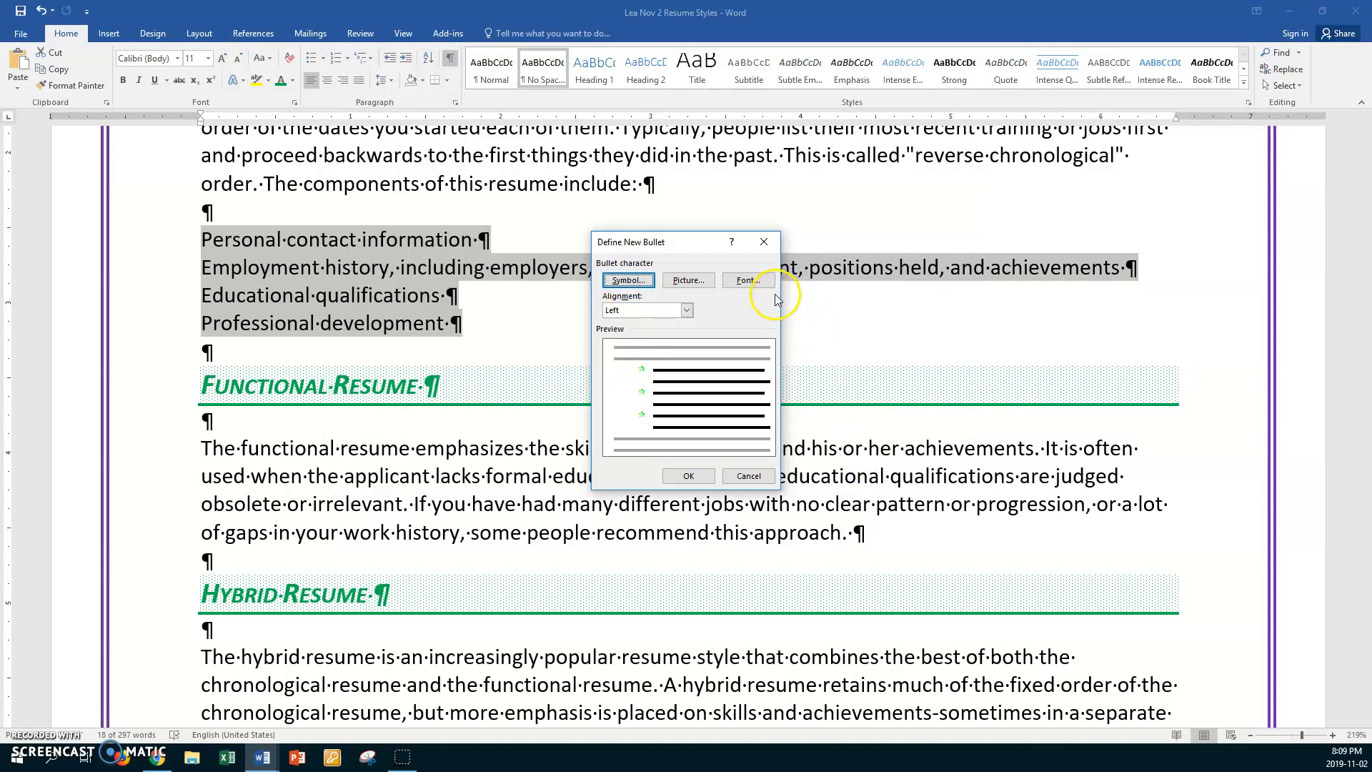
- Color the star bullet purple and apply it to the four selected list items
{"action": "left_click", "coordinate": [750, 280]}
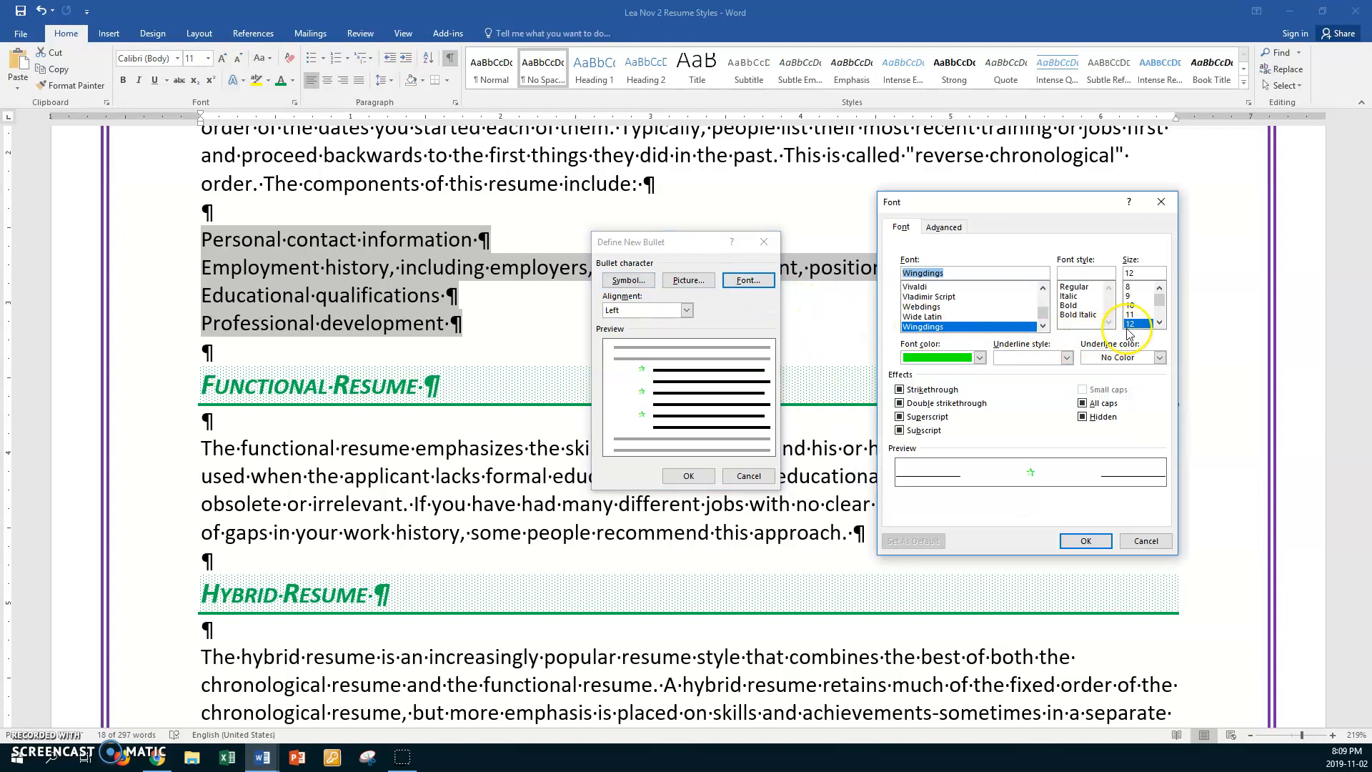
{"action": "left_click", "coordinate": [979, 358]}
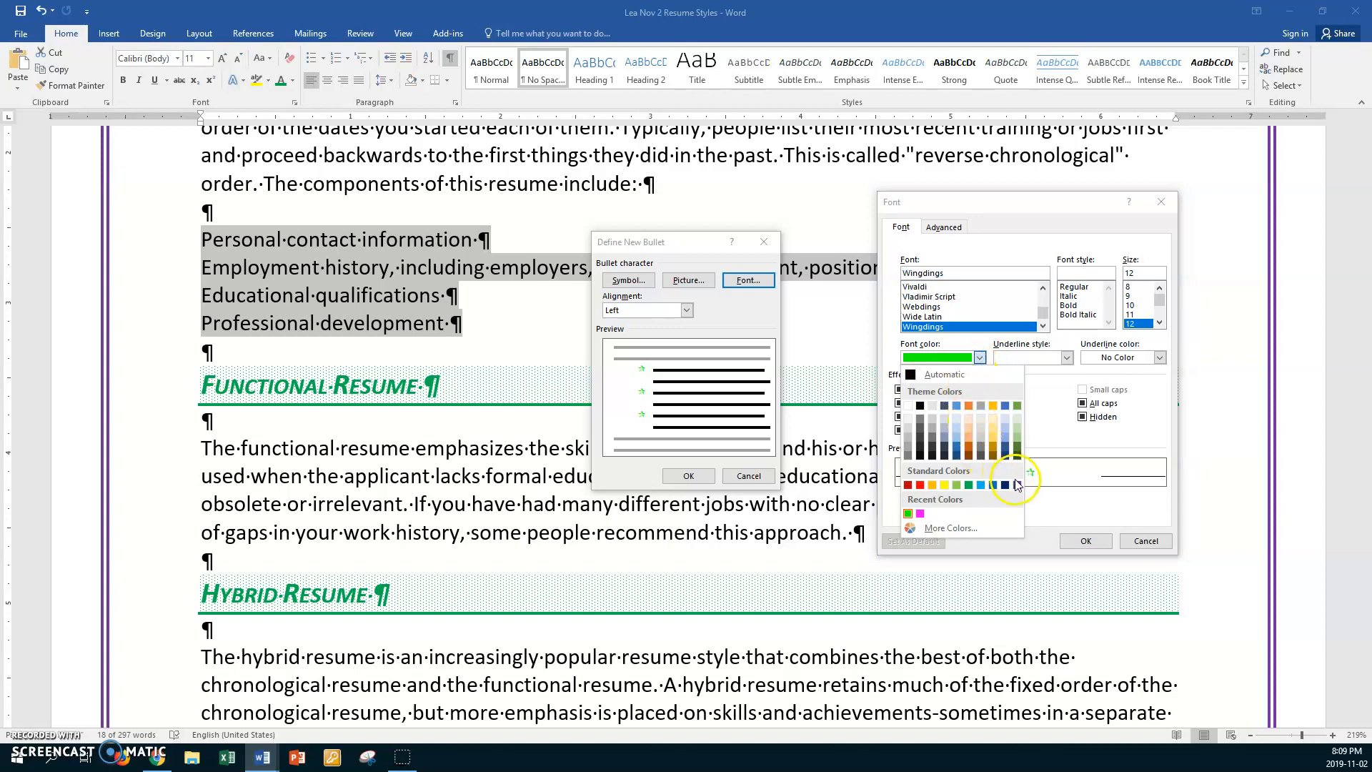
{"action": "left_click", "coordinate": [1017, 485]}
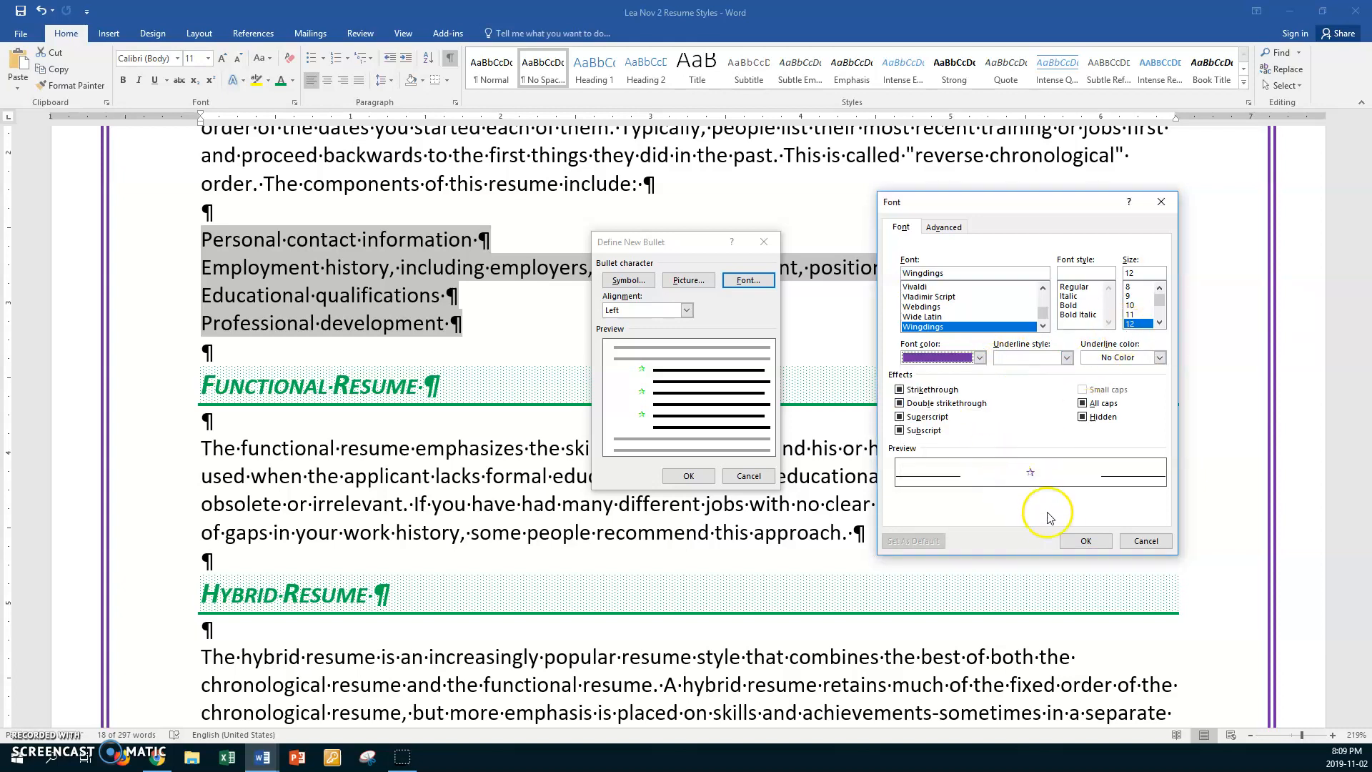
{"action": "left_click", "coordinate": [1082, 541]}
{"action": "left_click", "coordinate": [690, 476]}
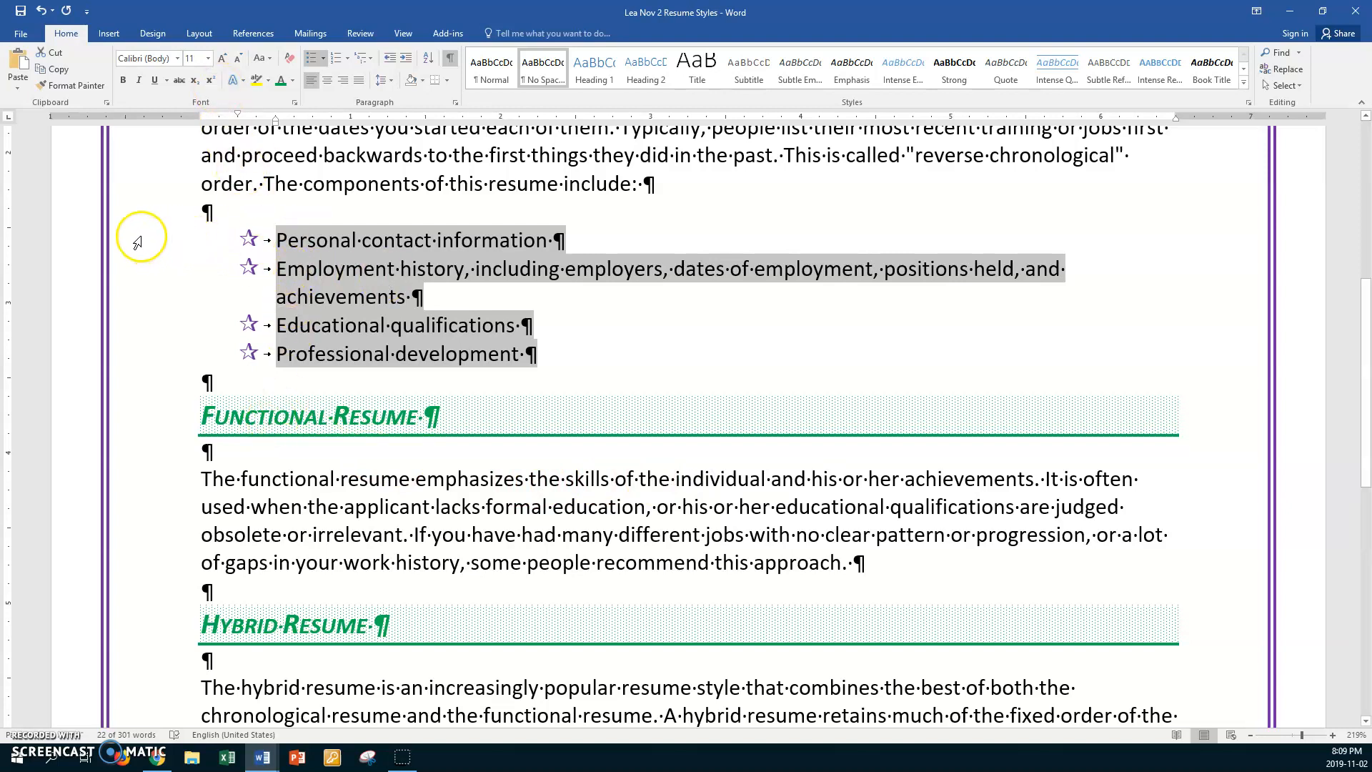
- Set the spacing after to 10 pt for the first three bulleted items, "Personal contact information" through "Educational qualifications"
{"action": "left_click_drag", "start_coordinate": [135, 241], "coordinate": [126, 327]}
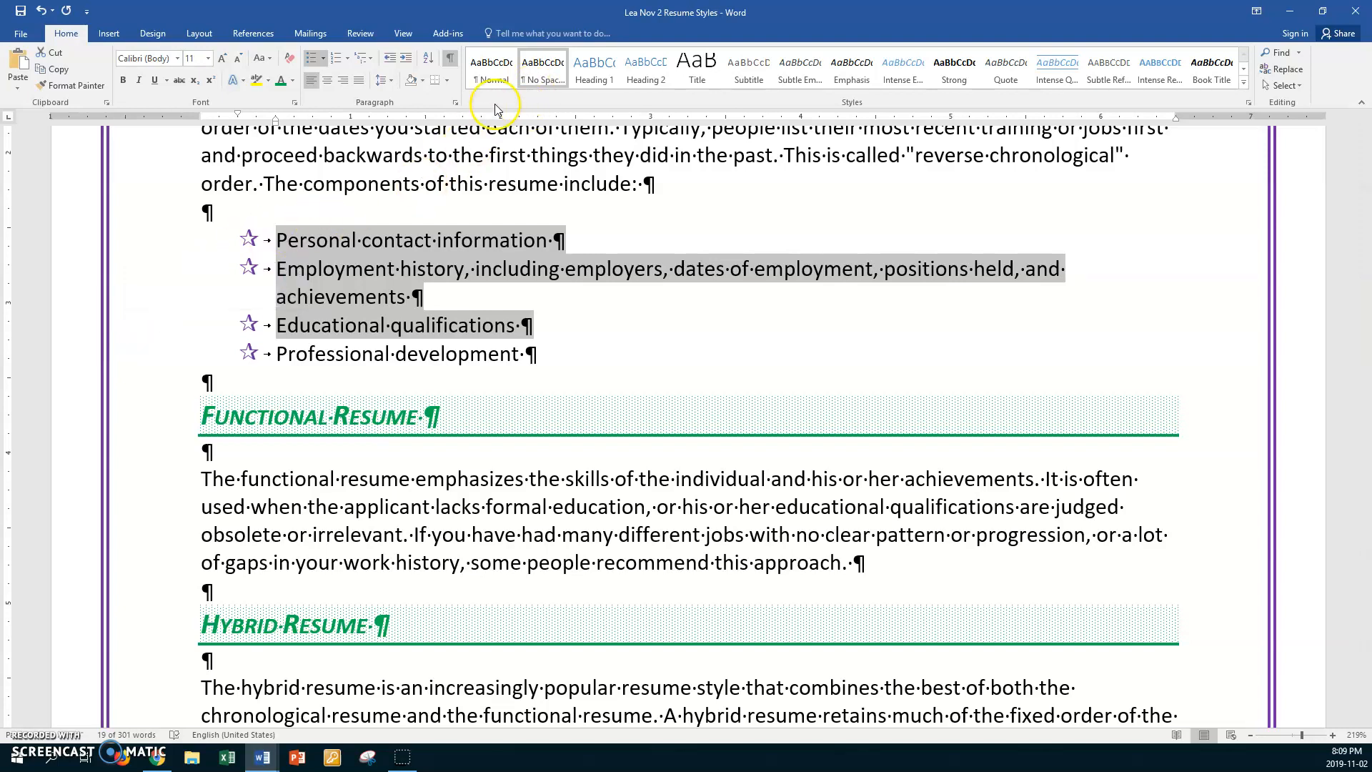
{"action": "left_click", "coordinate": [456, 104]}
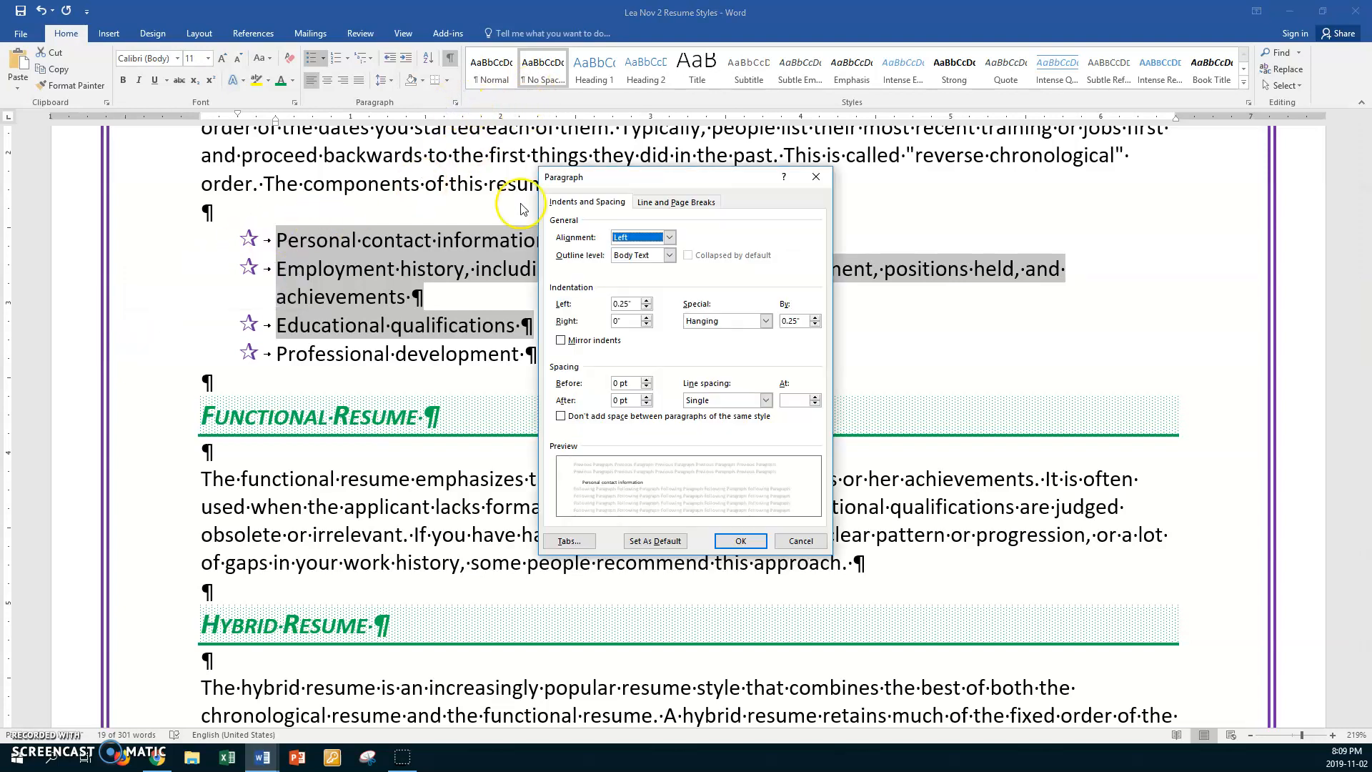
{"action": "double_click", "coordinate": [619, 400]}
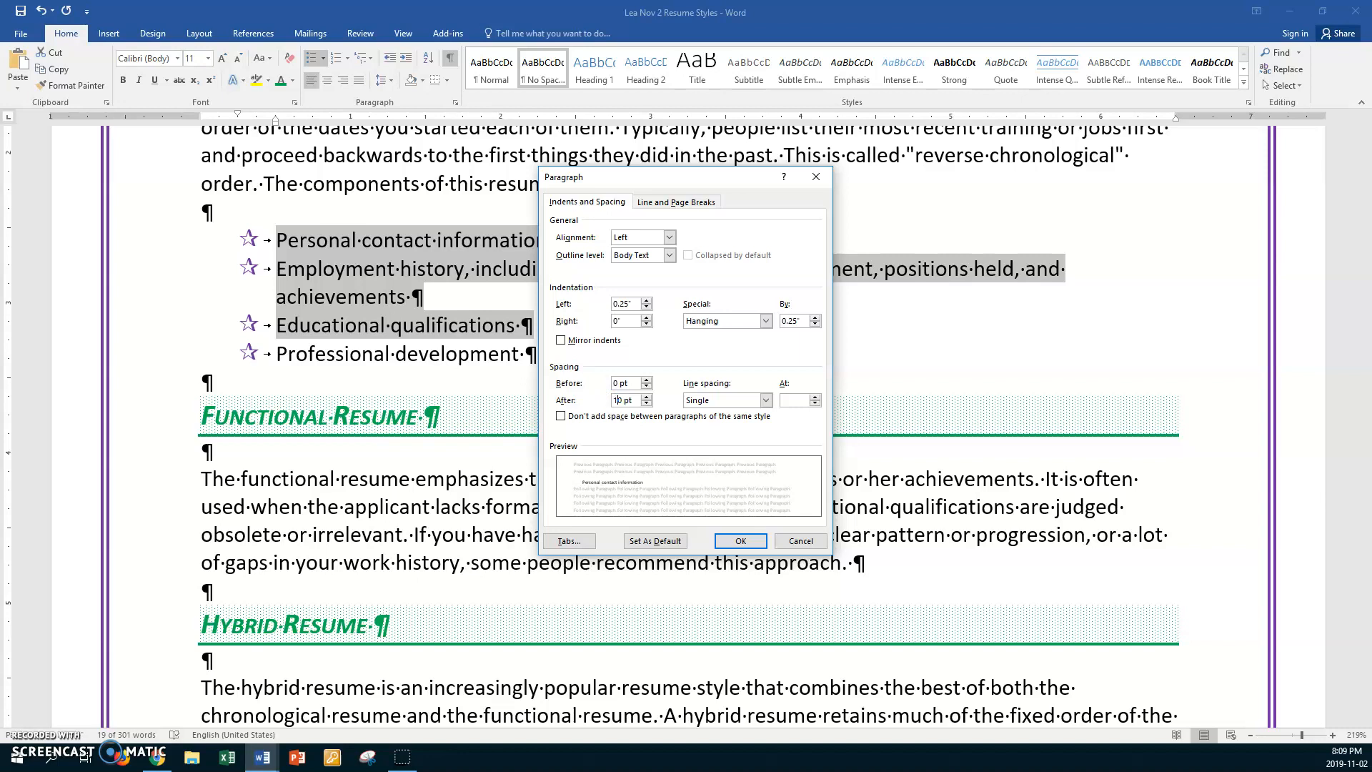
{"action": "type", "text": "10"}
{"action": "left_click", "coordinate": [740, 541]}
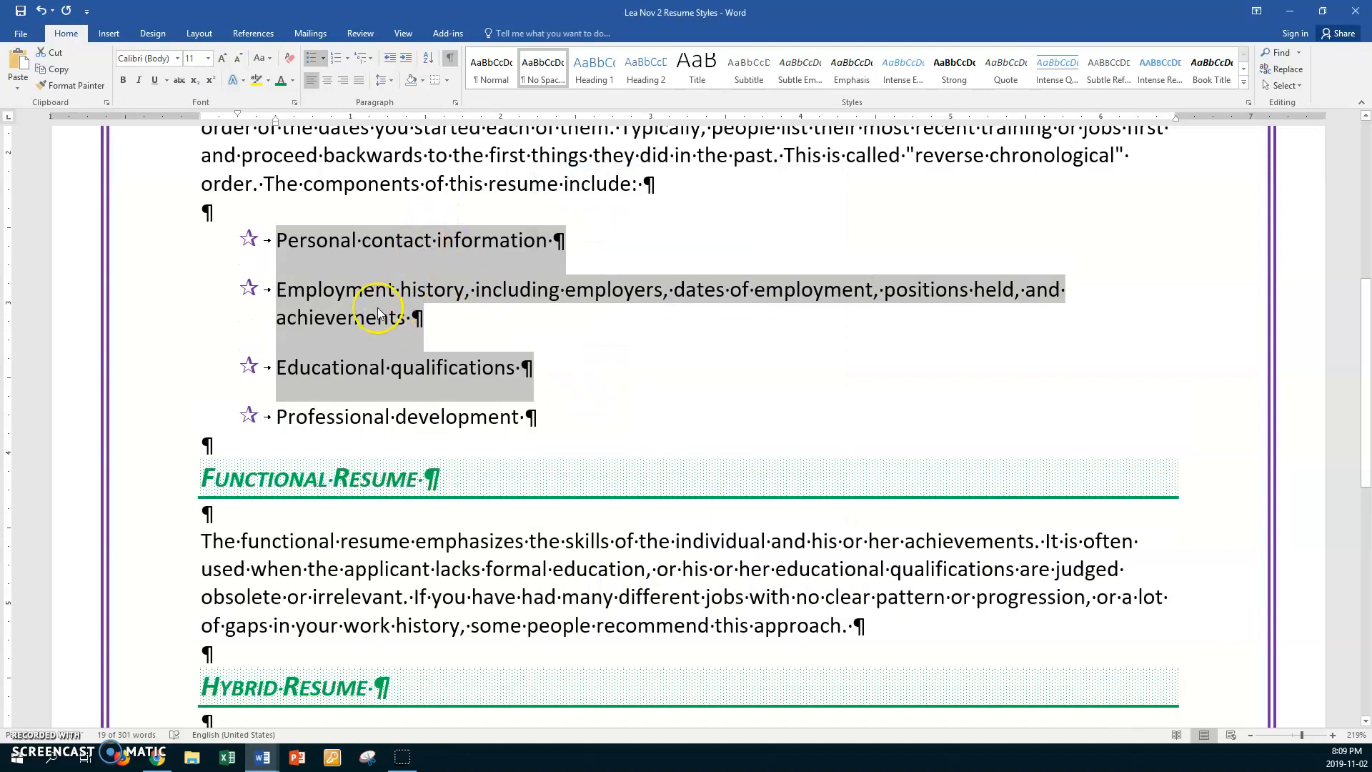
{"action": "left_click", "coordinate": [345, 370]}
{"action": "scroll", "coordinate": [397, 382], "scroll_direction": "up", "scroll_amount": 4}
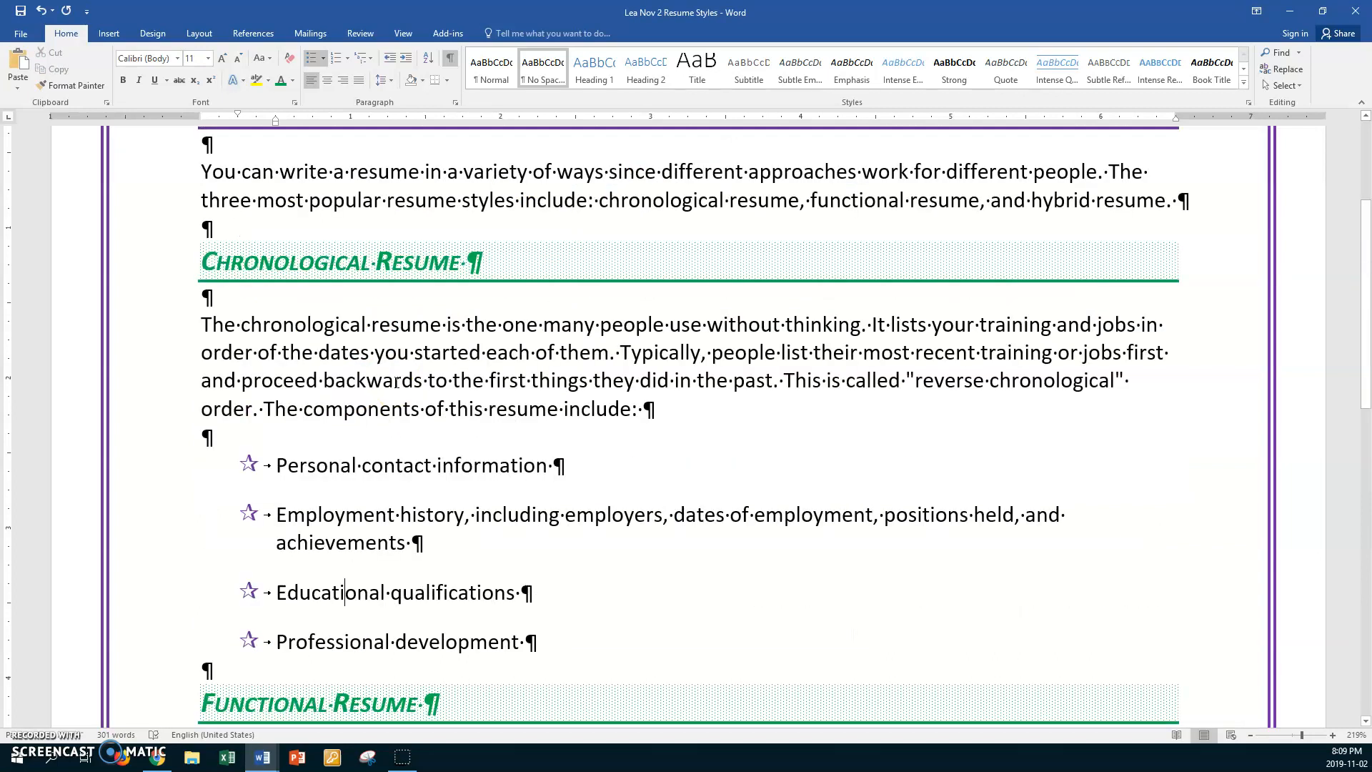
{"action": "scroll", "coordinate": [397, 382], "scroll_direction": "down", "scroll_amount": 5}
{"action": "scroll", "coordinate": [397, 382], "scroll_direction": "down", "scroll_amount": 4}
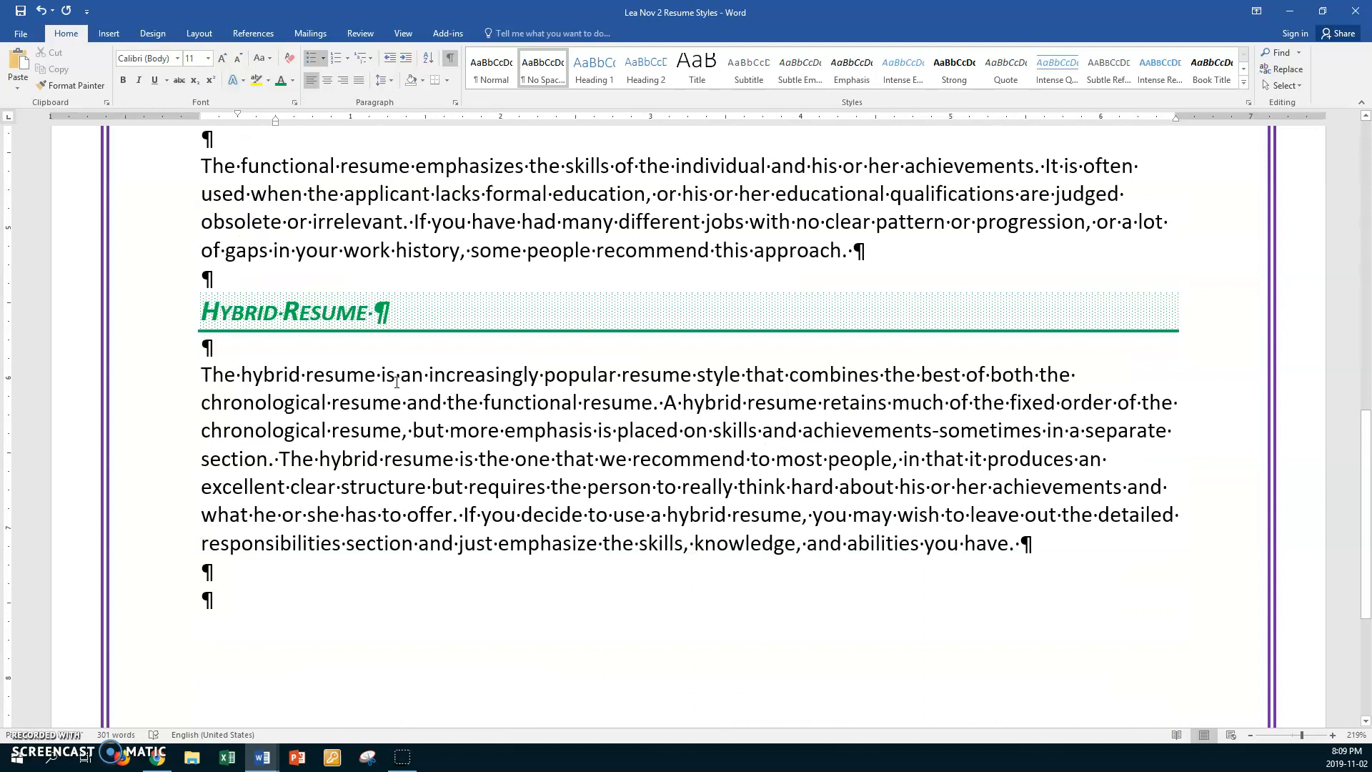
- Add an empty paragraph at the end of the document and center the line below the hybrid resume text
{"action": "scroll", "coordinate": [358, 393], "scroll_direction": "up", "scroll_amount": 1}
{"action": "scroll", "coordinate": [360, 413], "scroll_direction": "down", "scroll_amount": 1}
{"action": "left_click", "coordinate": [208, 600]}
{"action": "key", "text": "Return"}
{"action": "left_click", "coordinate": [218, 600]}
{"action": "key", "text": "ctrl+e"}
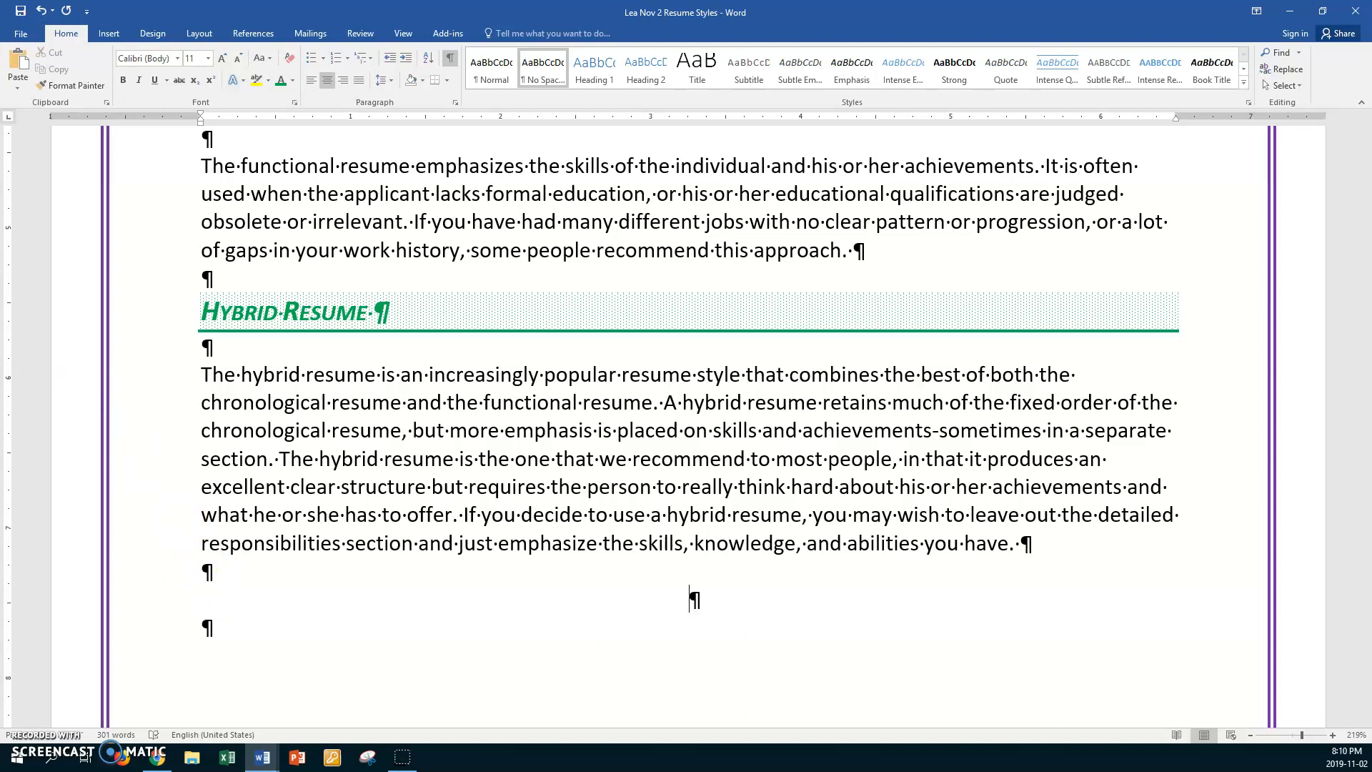
- Insert the outlined star symbol on the centered line below the hybrid resume paragraph
{"action": "left_click", "coordinate": [109, 32]}
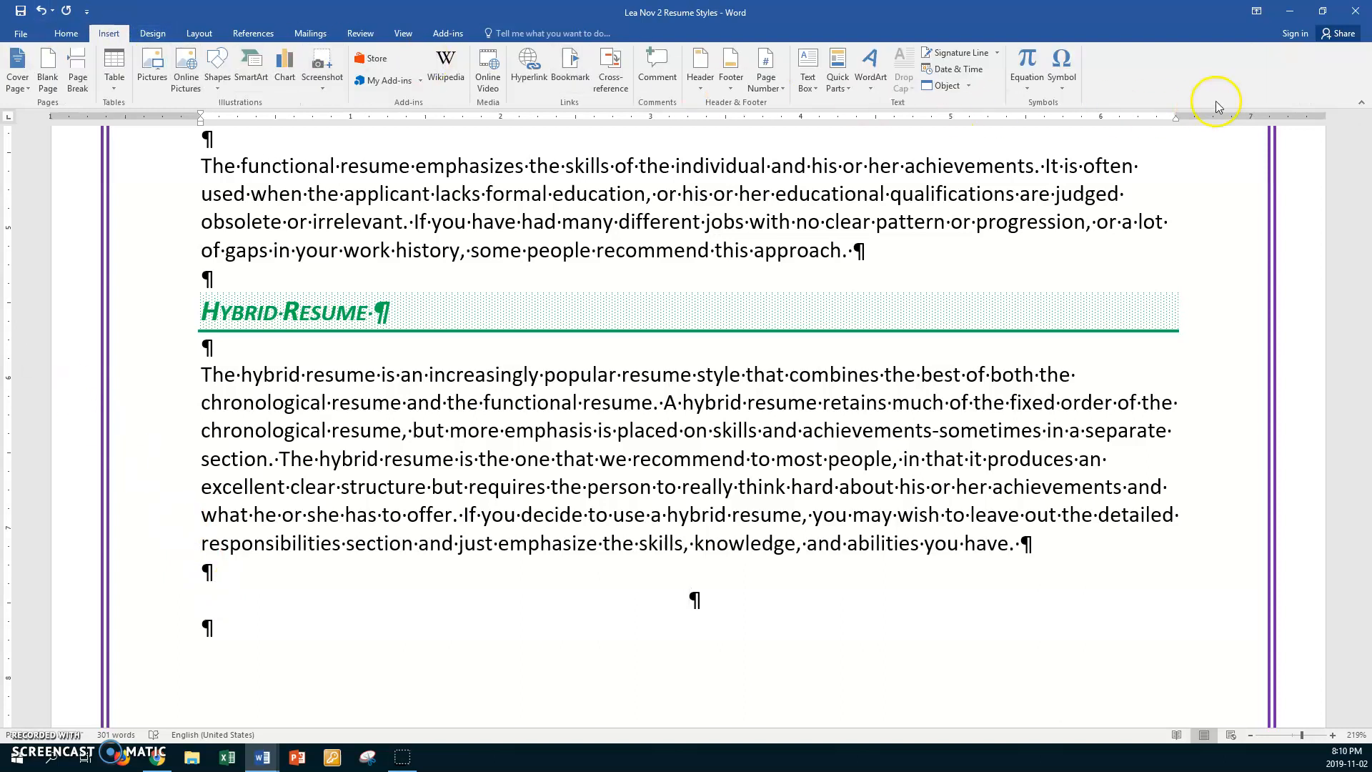
{"action": "left_click", "coordinate": [1061, 68]}
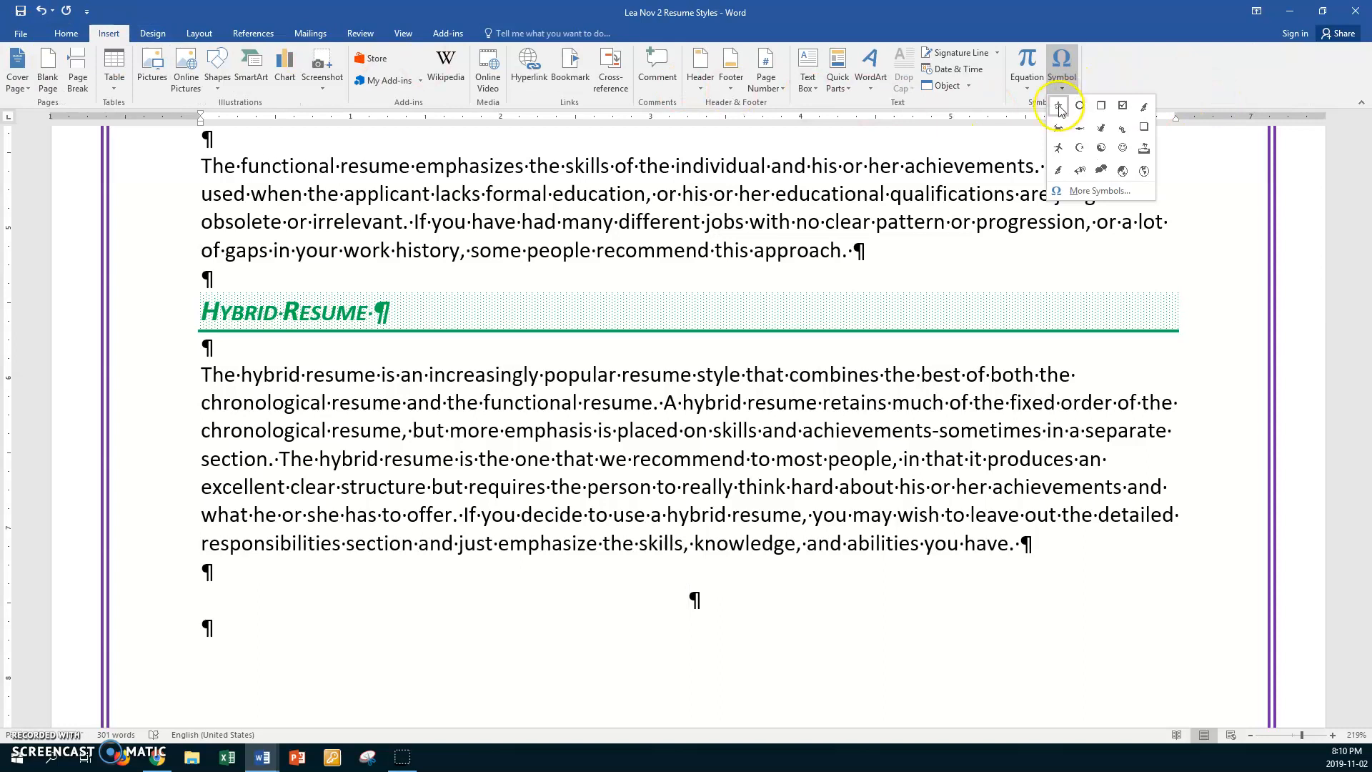
{"action": "left_click", "coordinate": [1058, 107]}
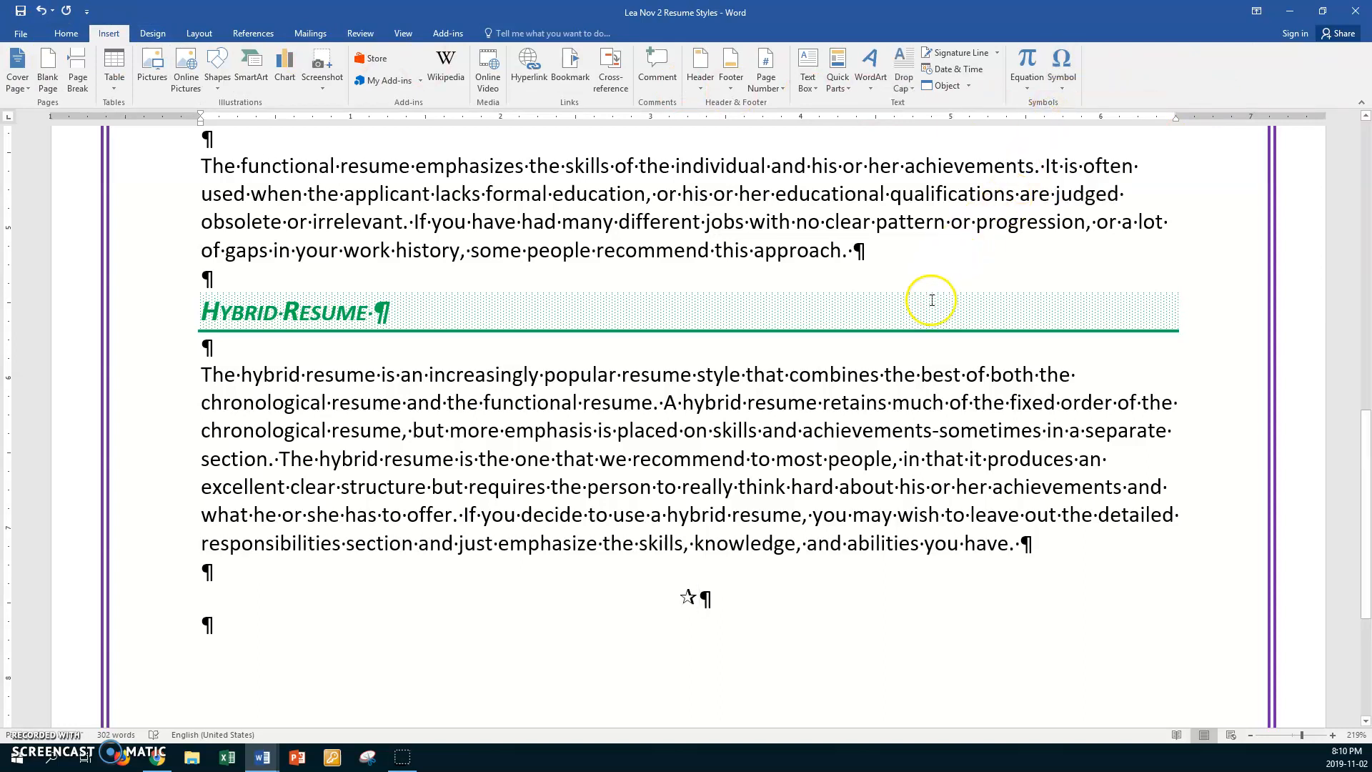
- Color the centered star symbol purple and set its font size to 16
{"action": "double_click", "coordinate": [685, 596]}
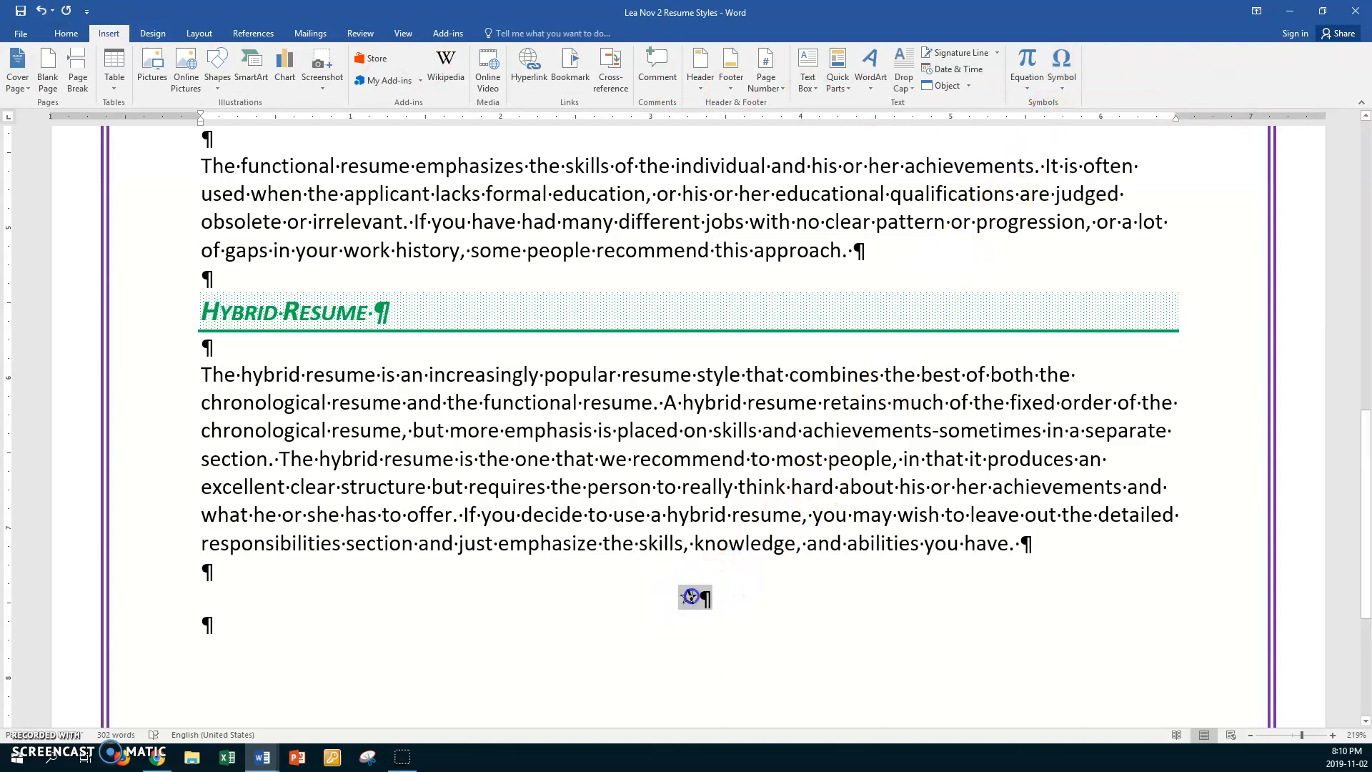
{"action": "left_click", "coordinate": [65, 33]}
{"action": "left_click", "coordinate": [292, 81]}
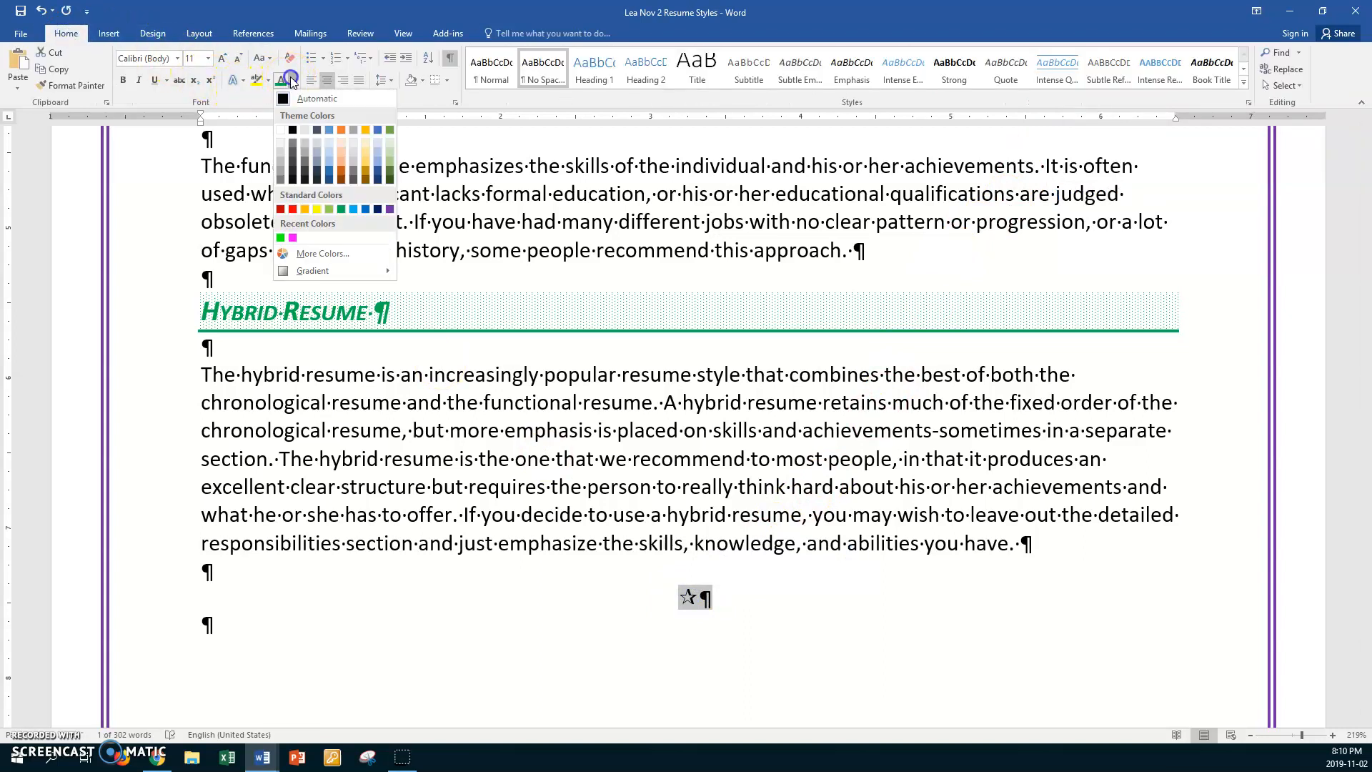
{"action": "left_click", "coordinate": [389, 209]}
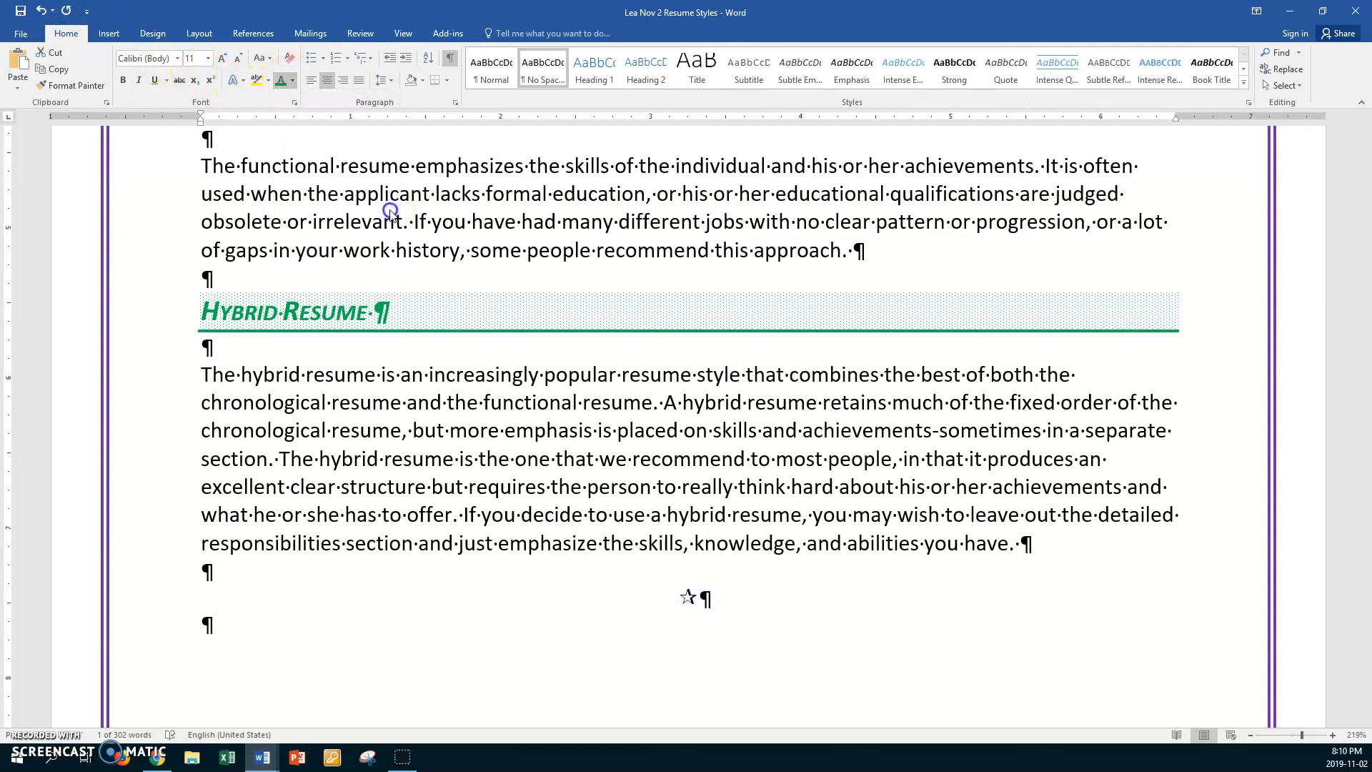
{"action": "left_click", "coordinate": [207, 57]}
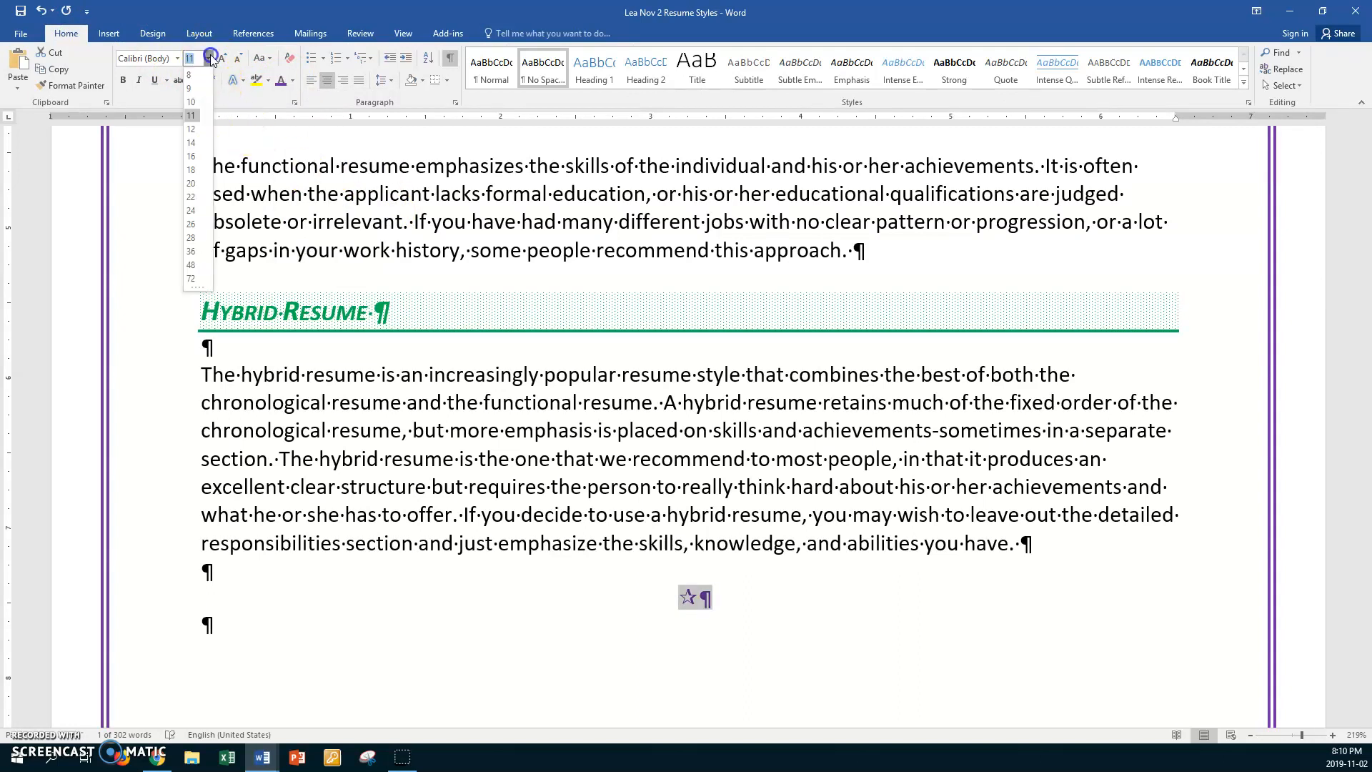
{"action": "left_click", "coordinate": [190, 156]}
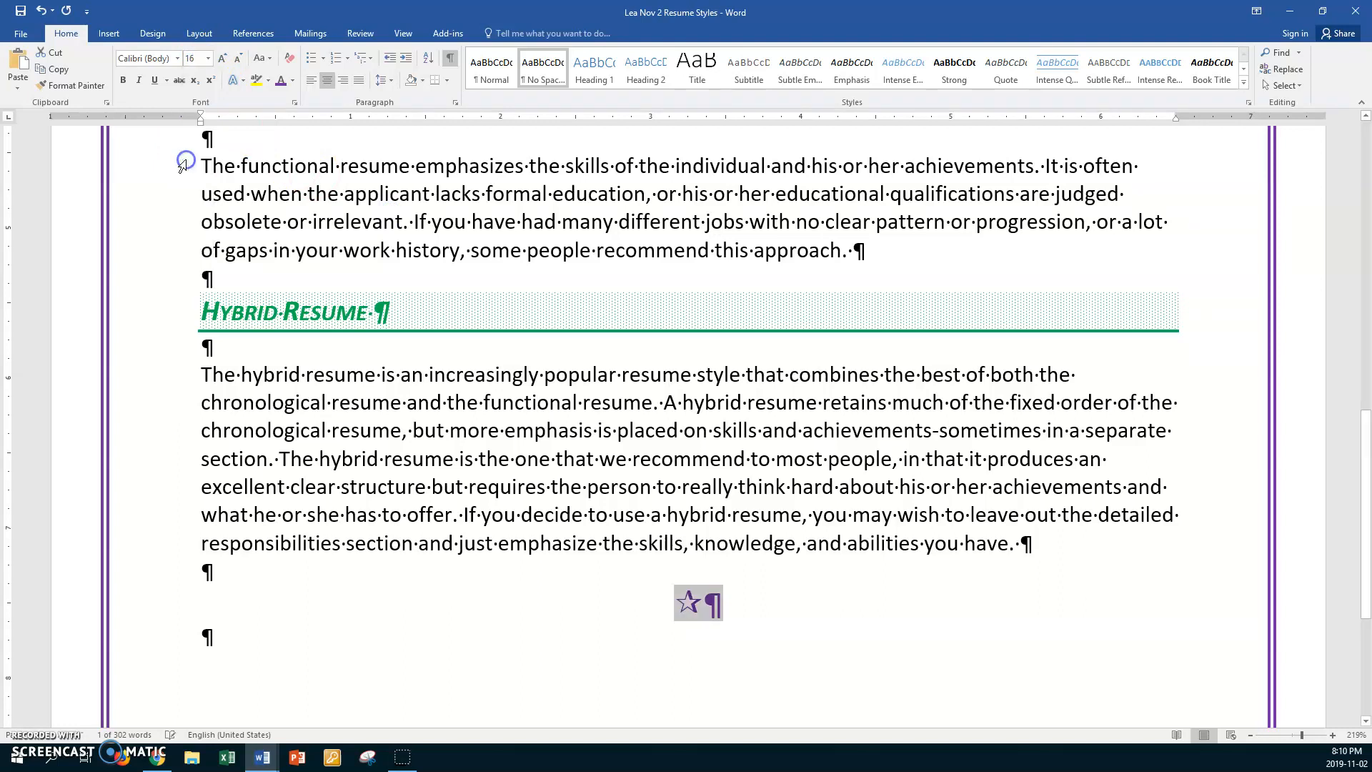
- Copy the purple star and paste it repeatedly to make a row of five stars, removing the extra space at the row's end
{"action": "left_click", "coordinate": [702, 606]}
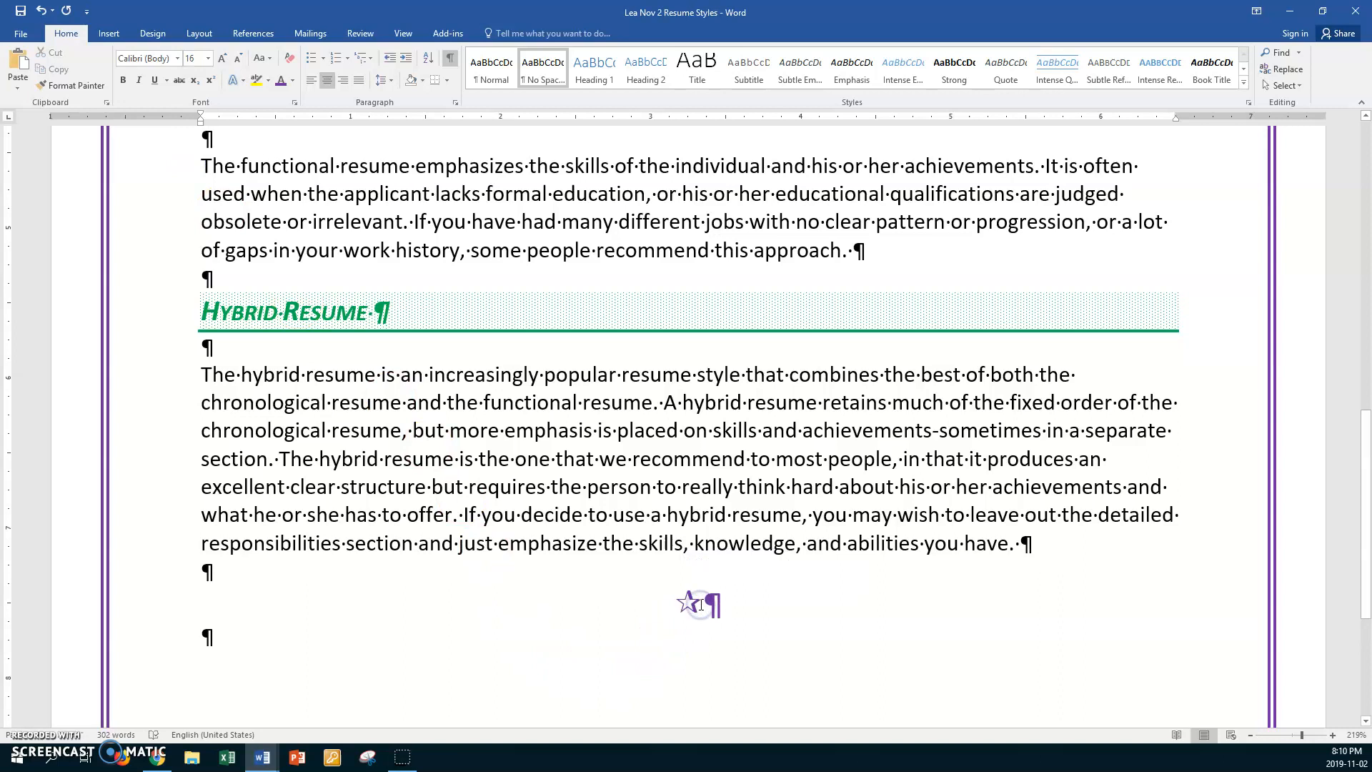
{"action": "double_click", "coordinate": [701, 606]}
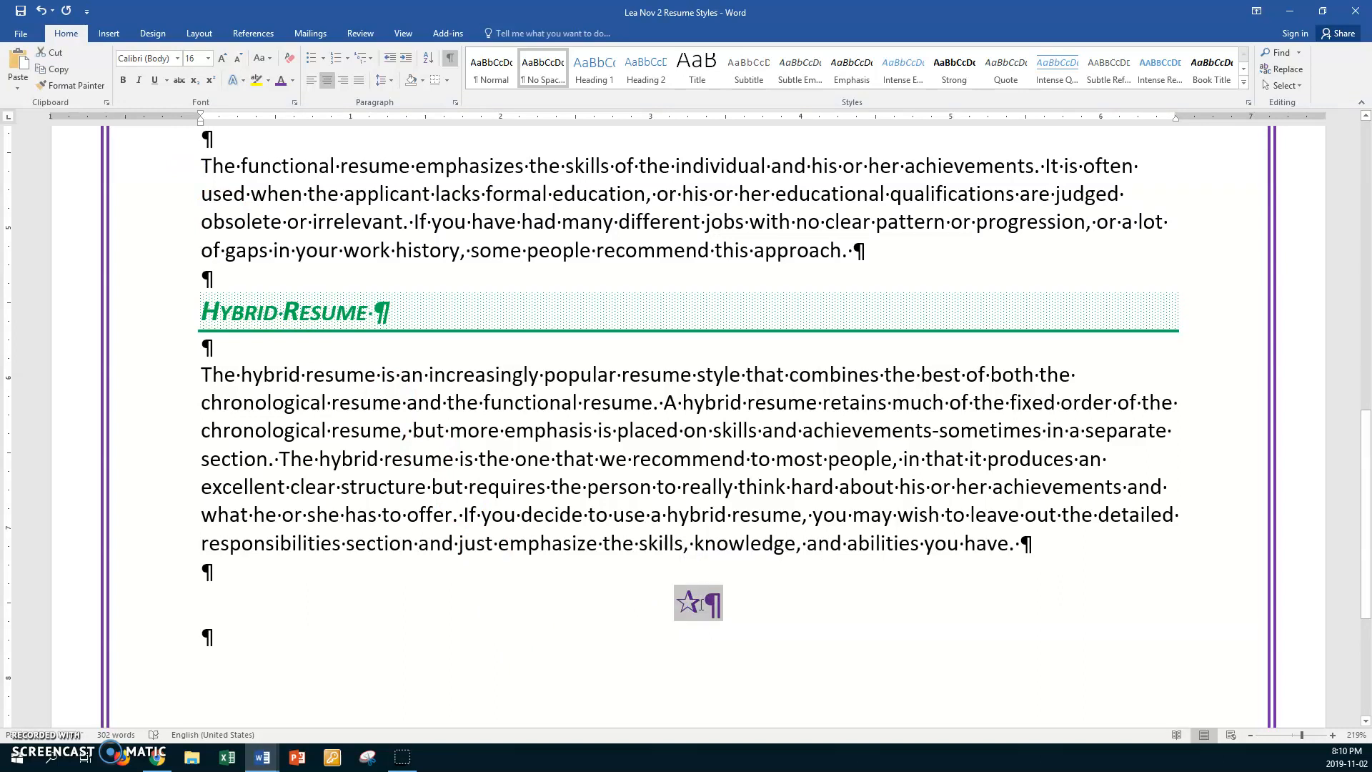
{"action": "left_click", "coordinate": [675, 603]}
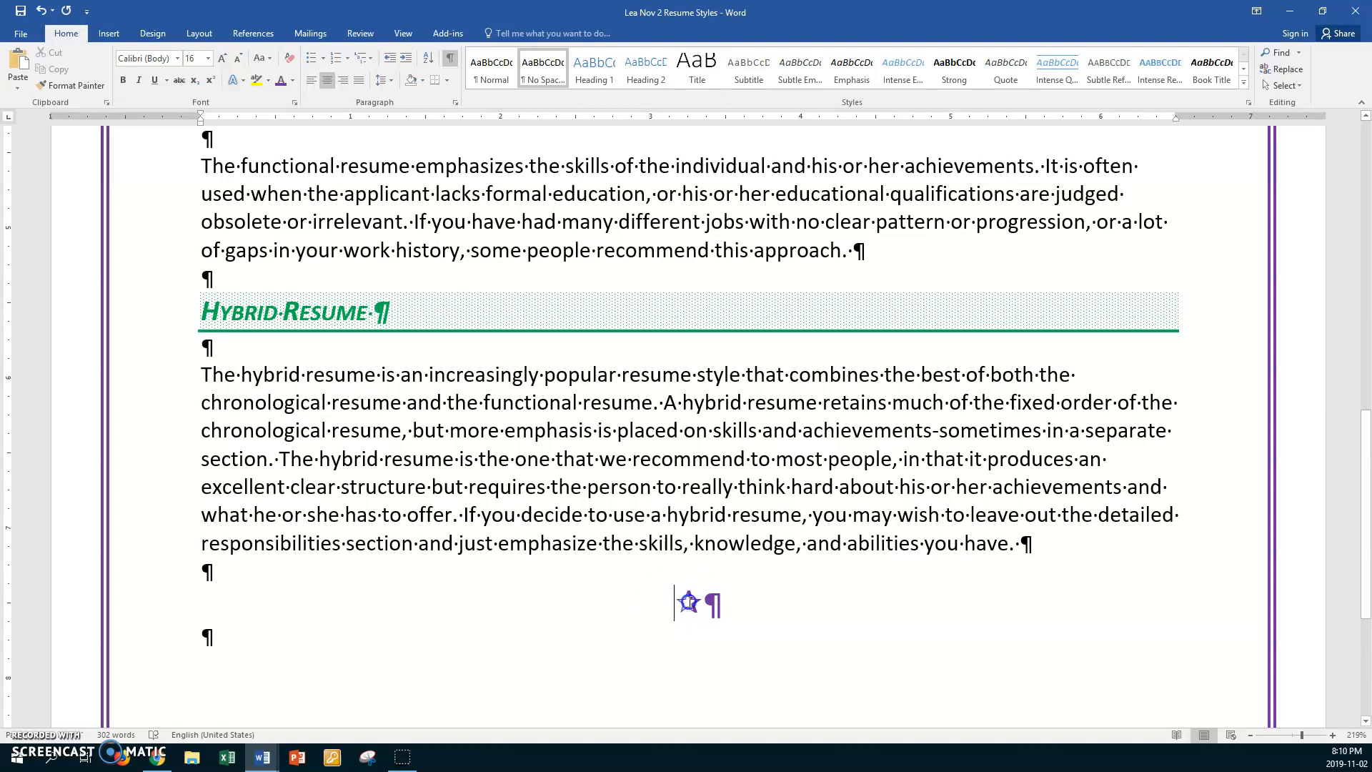
{"action": "double_click", "coordinate": [689, 603]}
{"action": "left_click", "coordinate": [700, 615]}
{"action": "left_click_drag", "start_coordinate": [693, 606], "coordinate": [680, 605]}
{"action": "key", "text": "ctrl+c"}
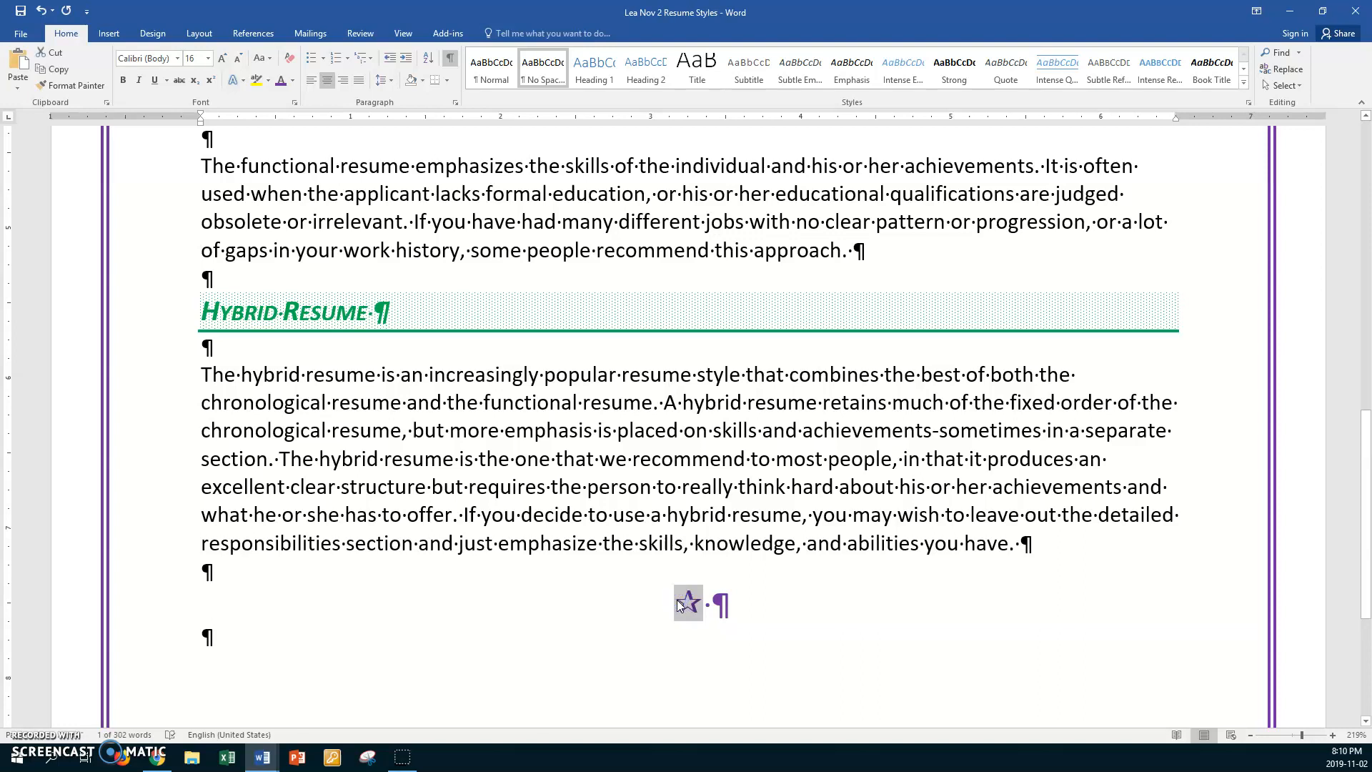
{"action": "left_click", "coordinate": [700, 604]}
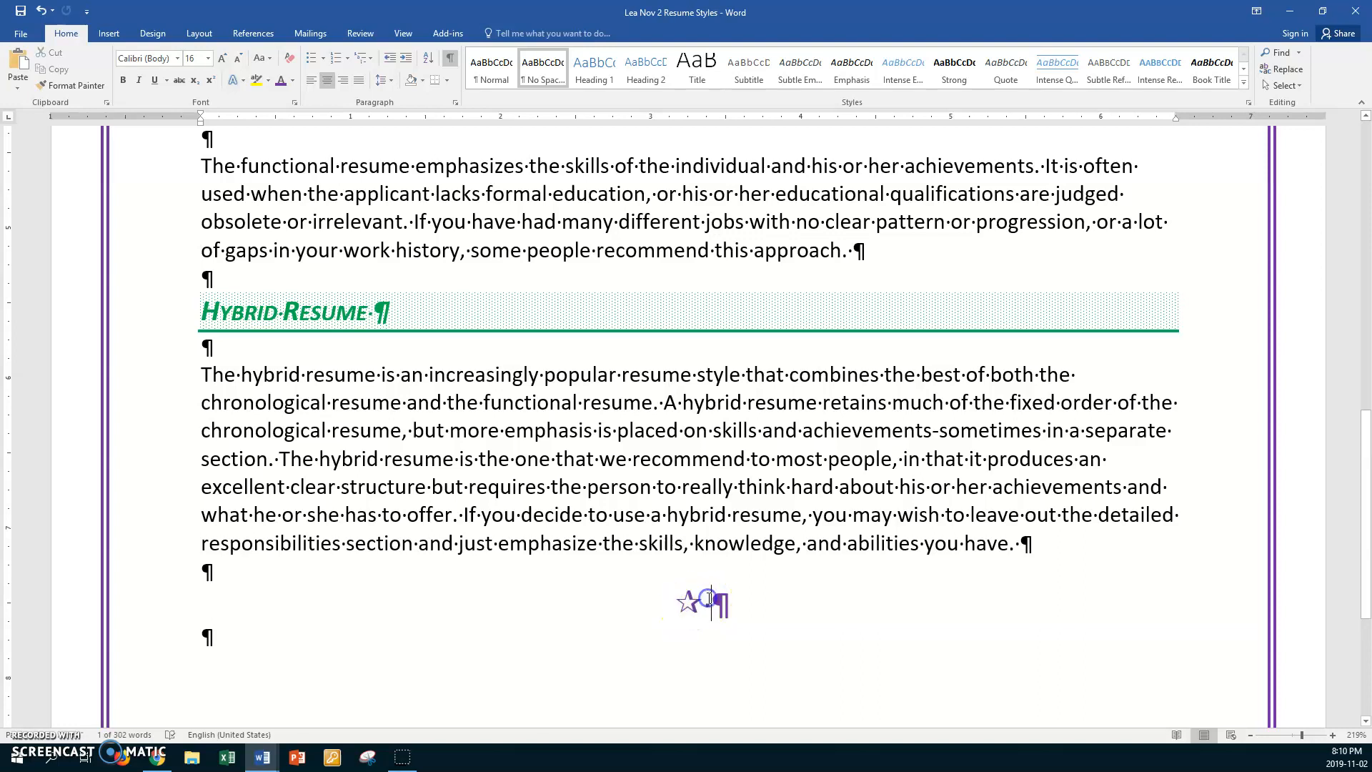
{"action": "key", "text": "ctrl+v"}
{"action": "key", "text": "ctrl+v"}
{"action": "key", "text": "ctrl+v"}
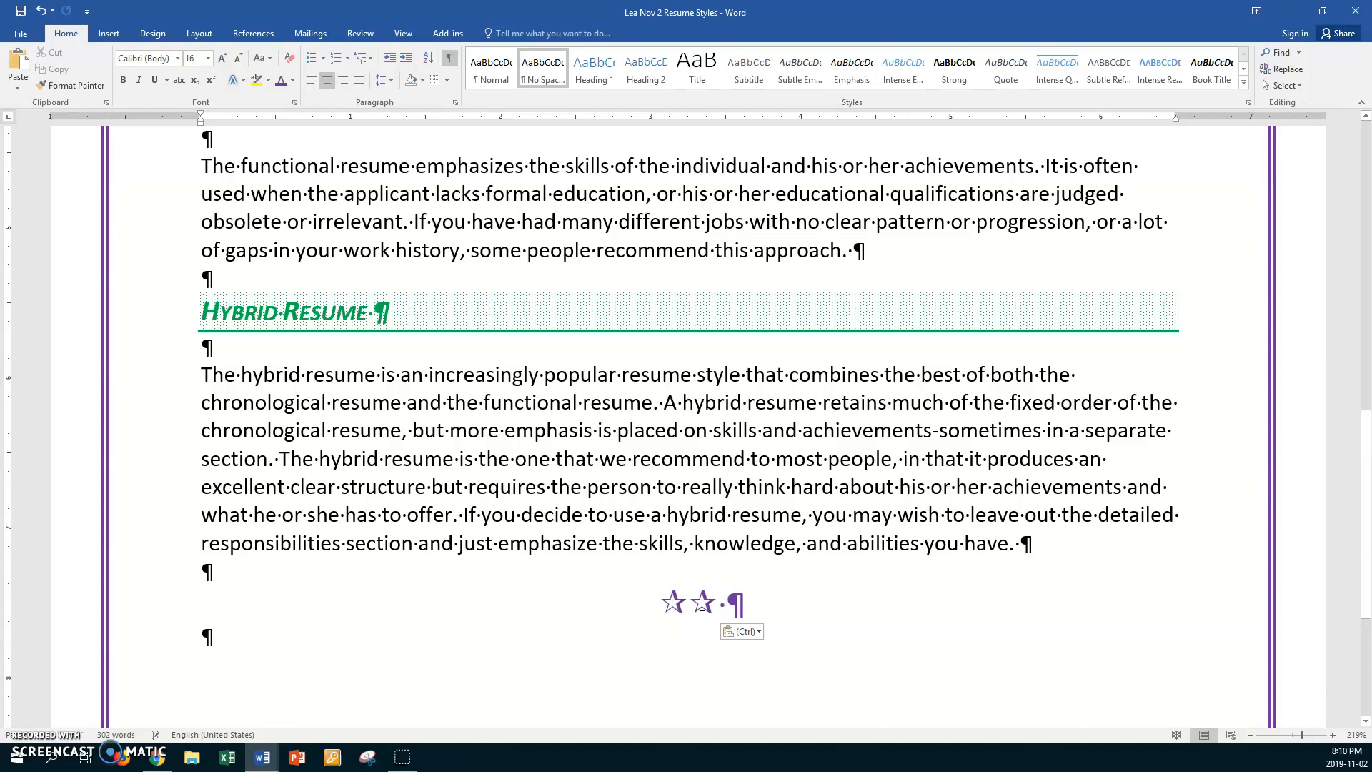
{"action": "key", "text": "ctrl+v"}
{"action": "left_click", "coordinate": [725, 609]}
{"action": "key", "text": "Delete"}
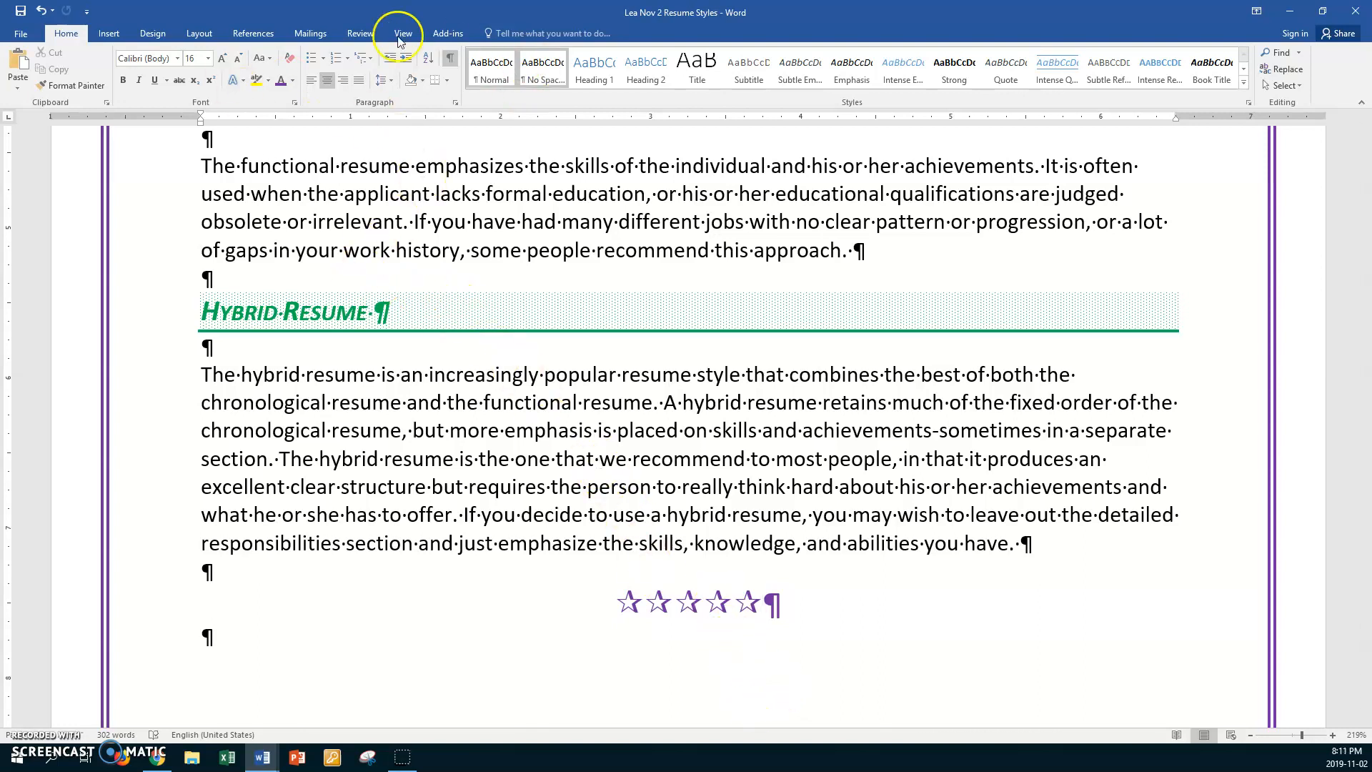
{"action": "left_click", "coordinate": [428, 434]}
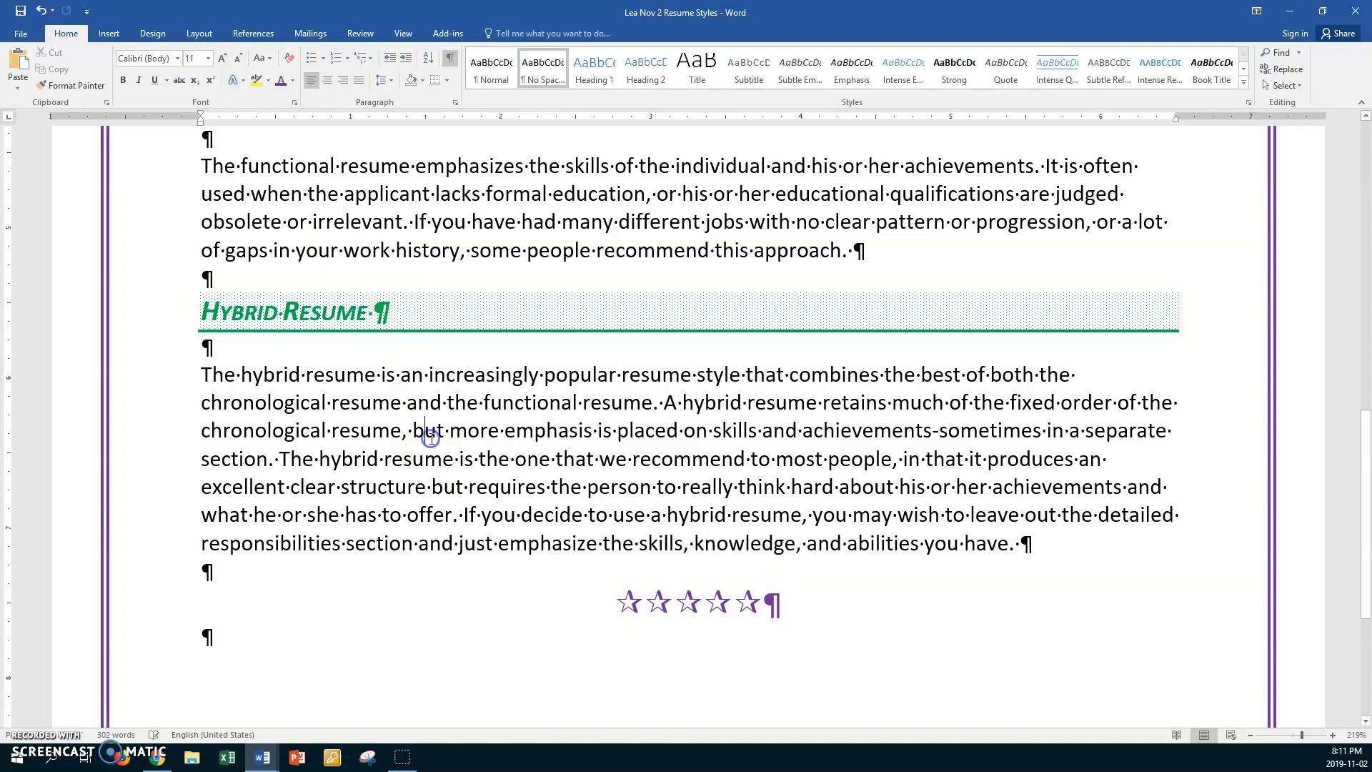